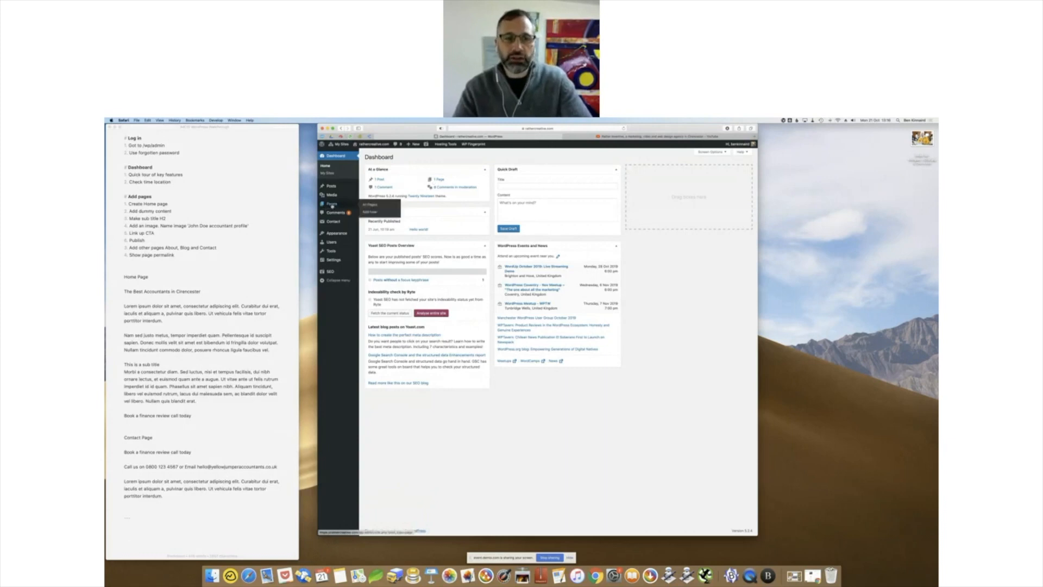
- Open the page "Sample page" for editing and dismiss the autosave notice above the content
click(332, 205)
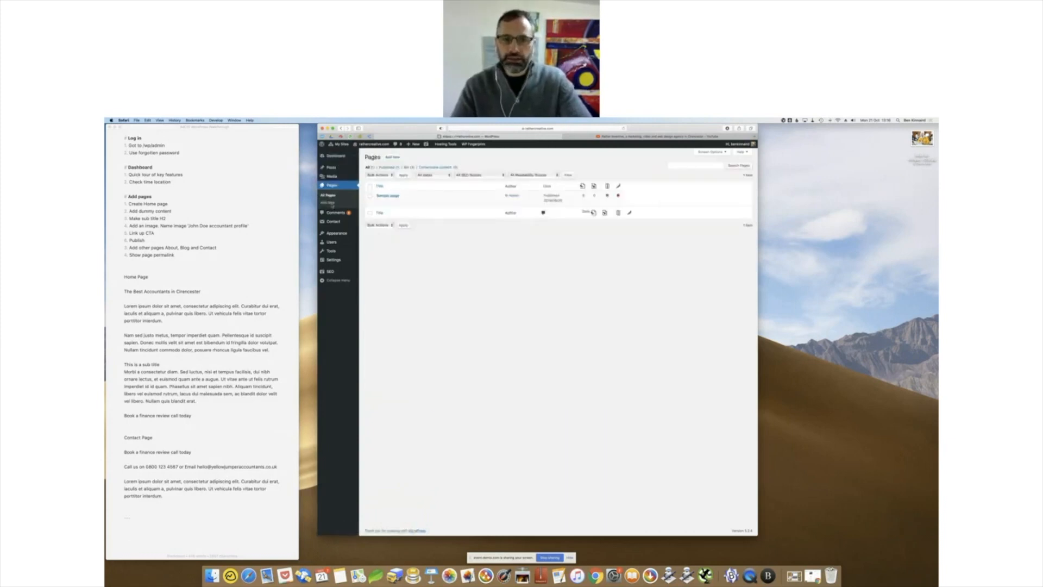
click(384, 197)
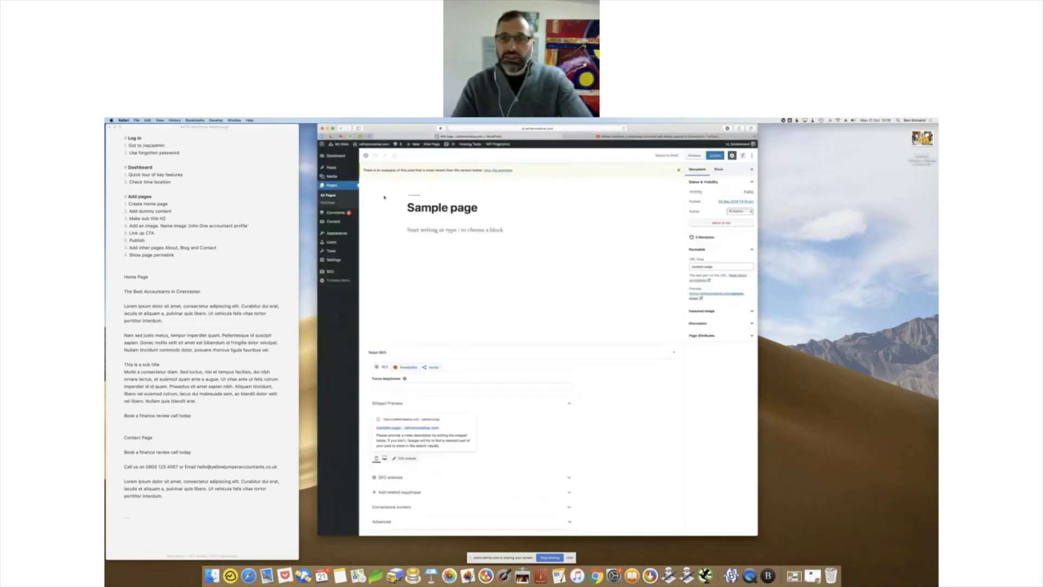
drag(392, 170, 513, 171)
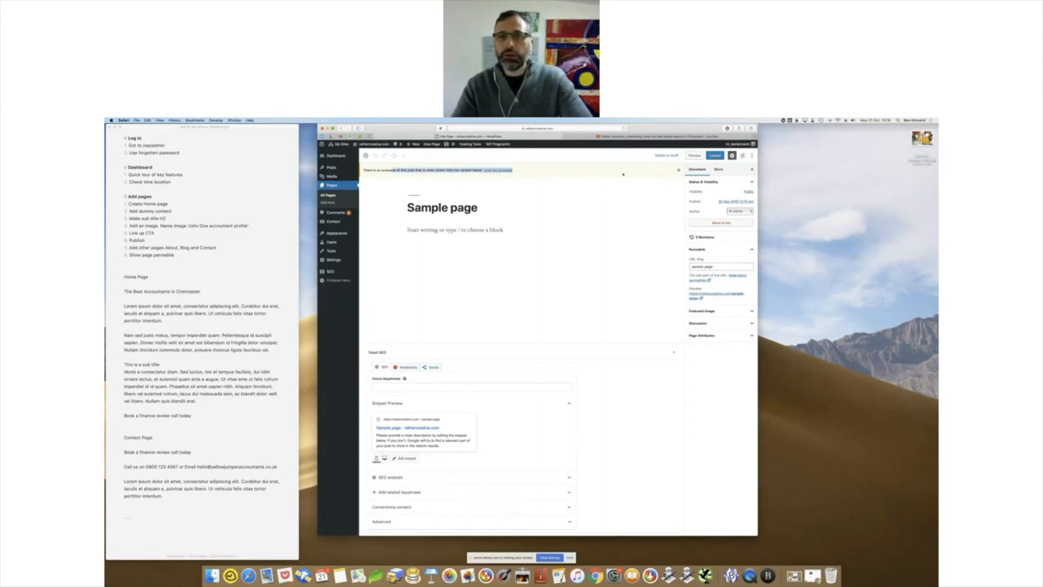
click(678, 170)
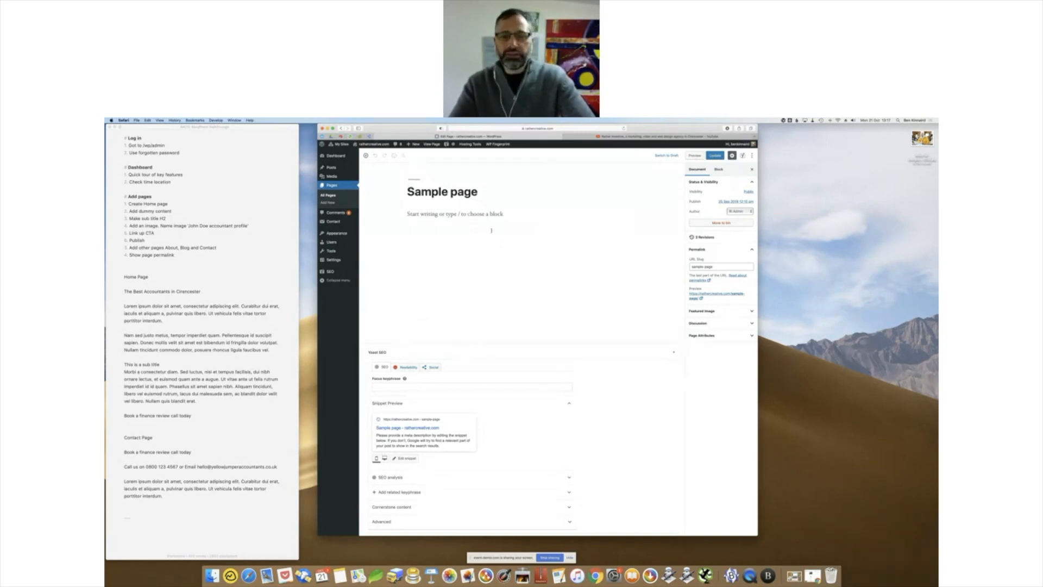
drag(405, 191, 483, 193)
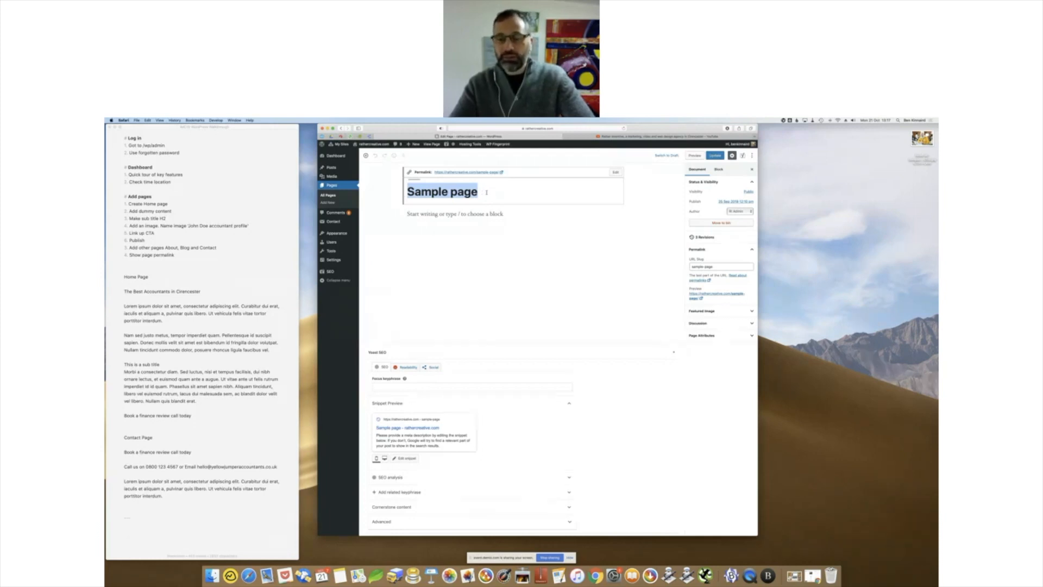
click(454, 247)
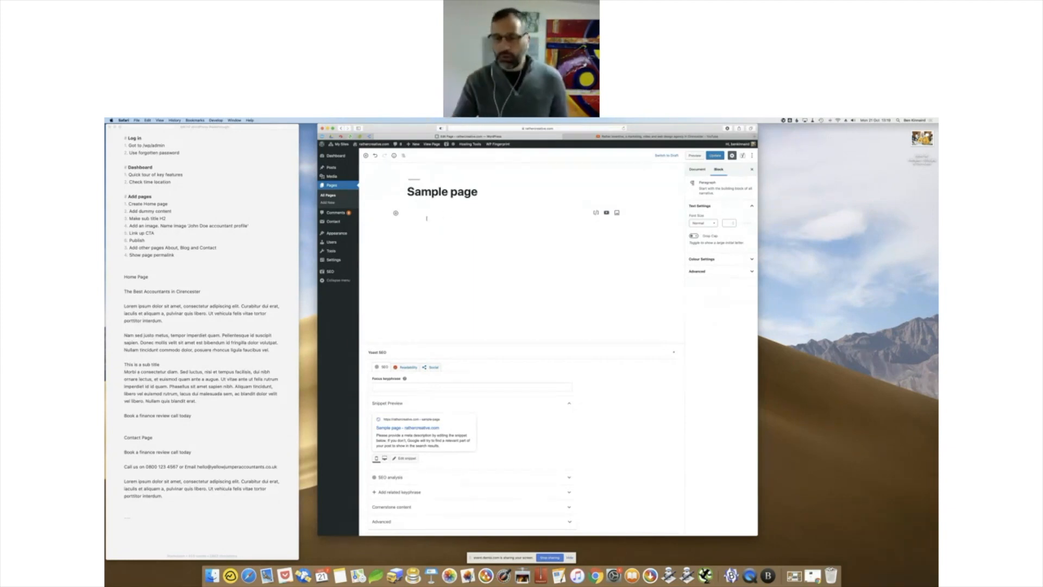
click(422, 190)
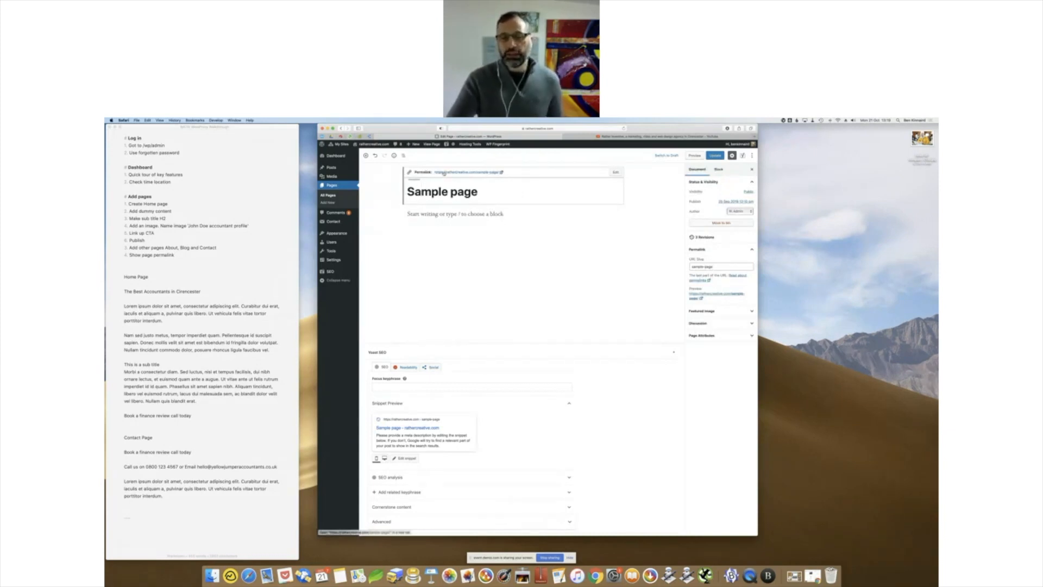
click(454, 216)
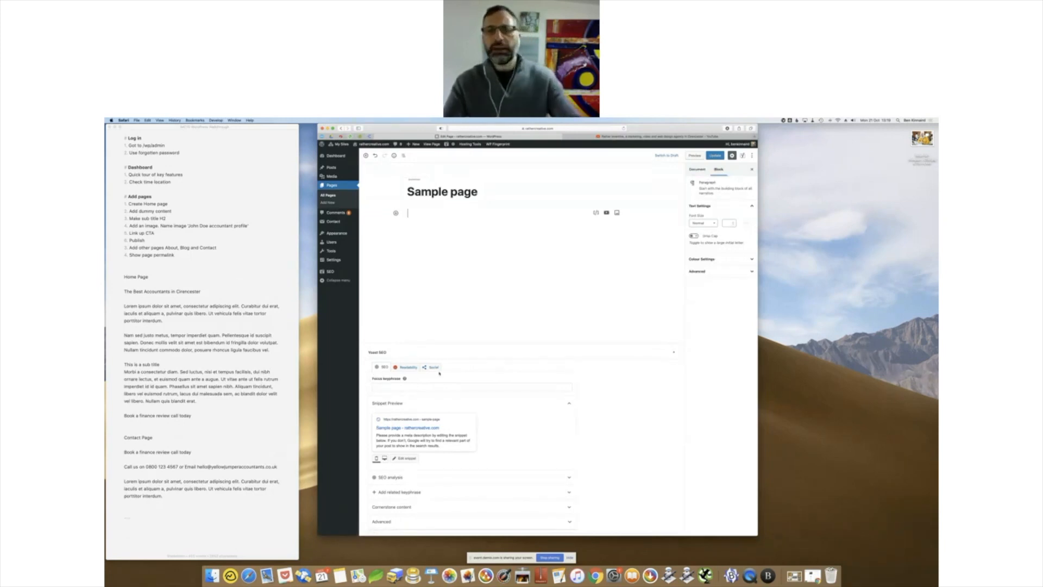
- Collapse the Yoast SEO section below the page content and return to the empty body paragraph
click(673, 351)
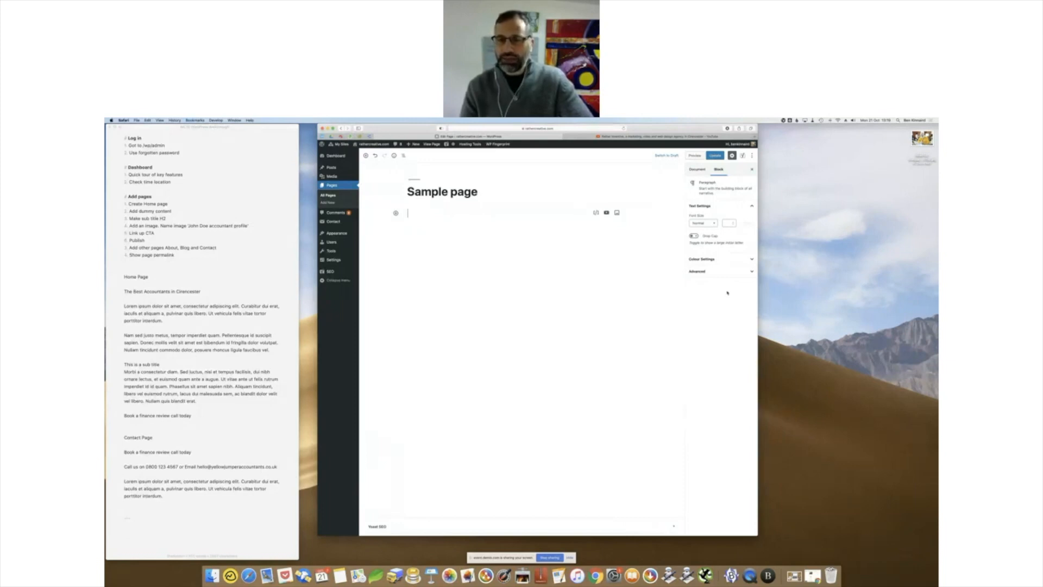
click(677, 184)
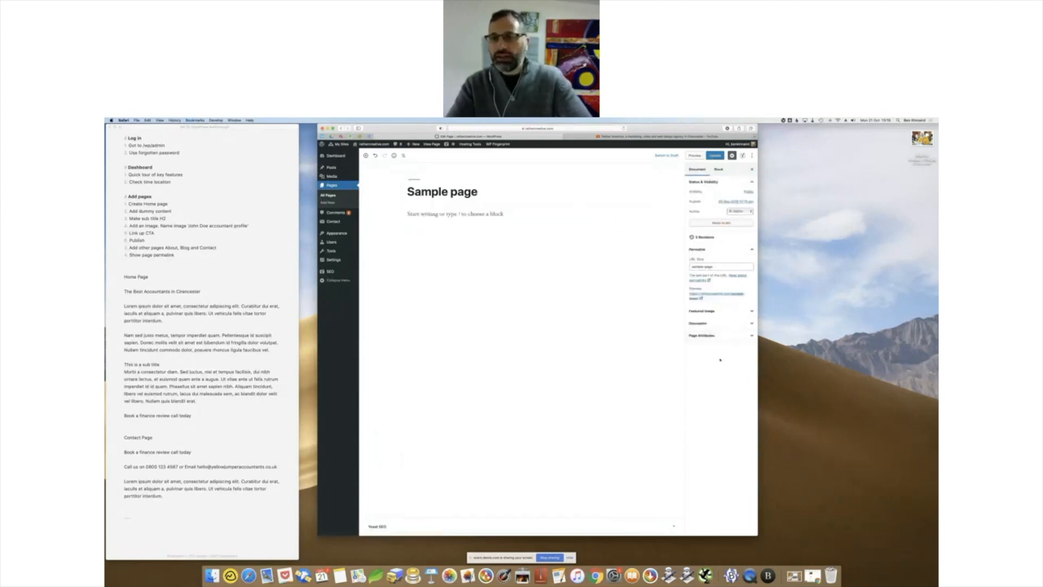
click(465, 223)
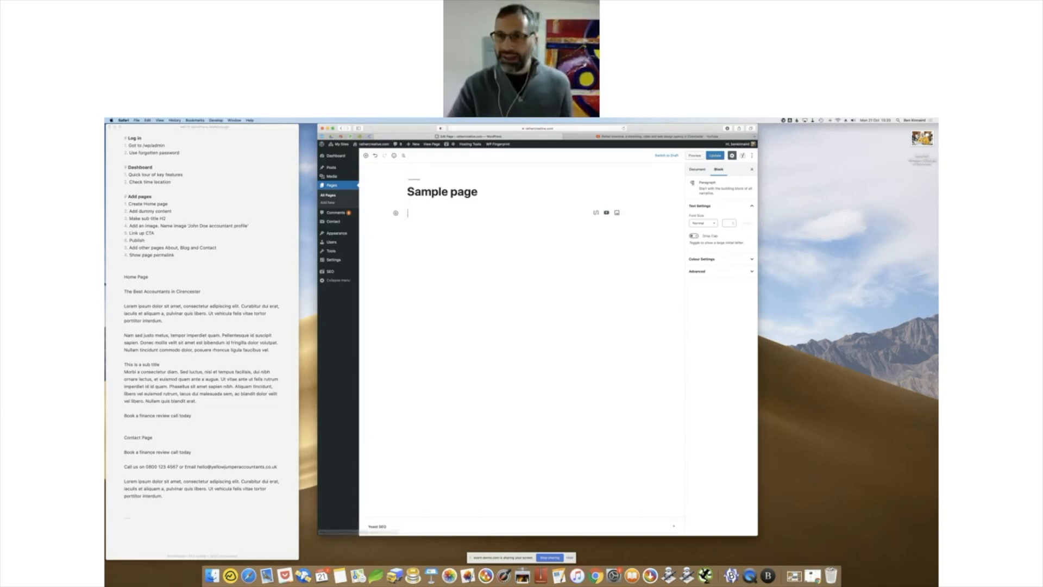
- Replace the page title with "The Best Accountants in Cirencester", copied from the Home Page section of the notes
click(152, 276)
drag(201, 292, 121, 294)
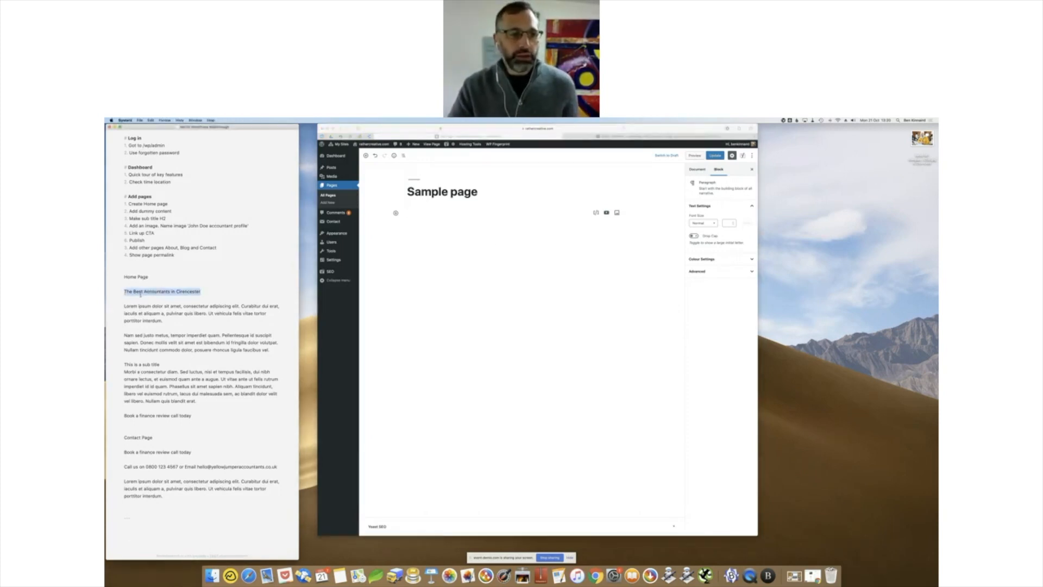
key(super+c)
double_click(438, 194)
drag(480, 193, 374, 194)
key(super+v)
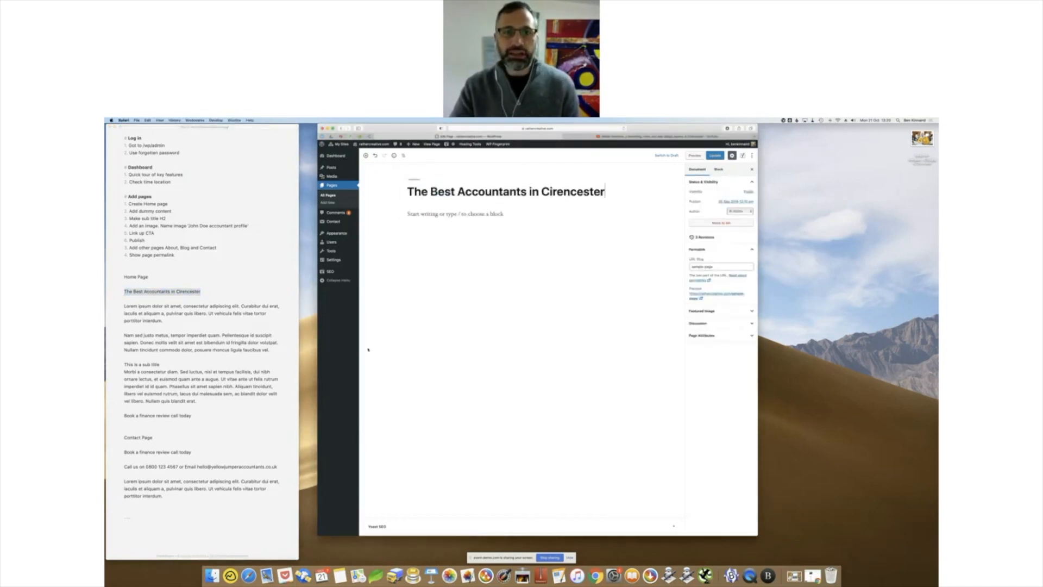
- Copy the Home Page body text from the notes, down to "Book a finance review call today", into the page body
click(140, 313)
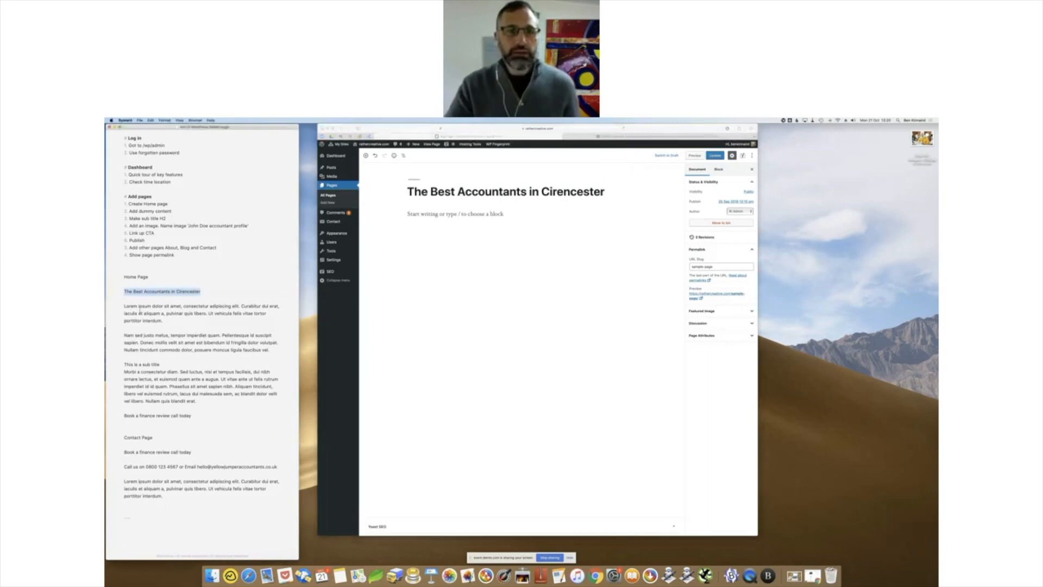
drag(124, 306, 206, 414)
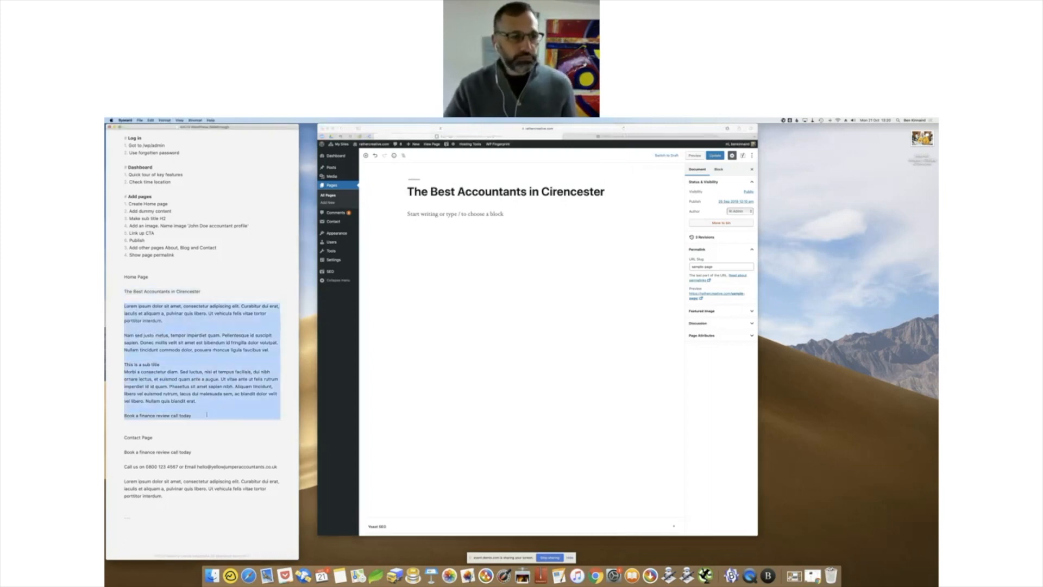
click(467, 212)
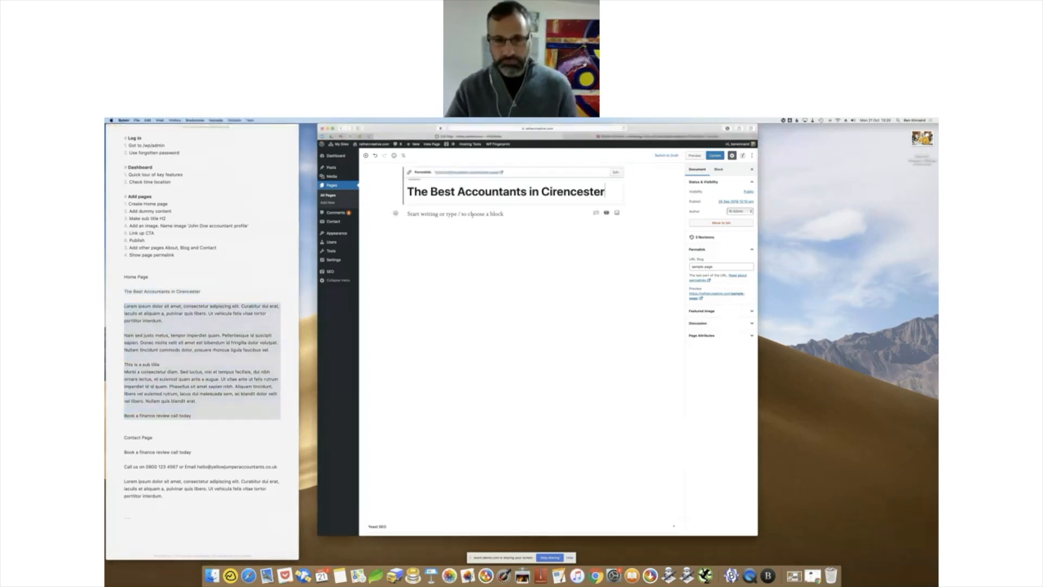
key(super+v)
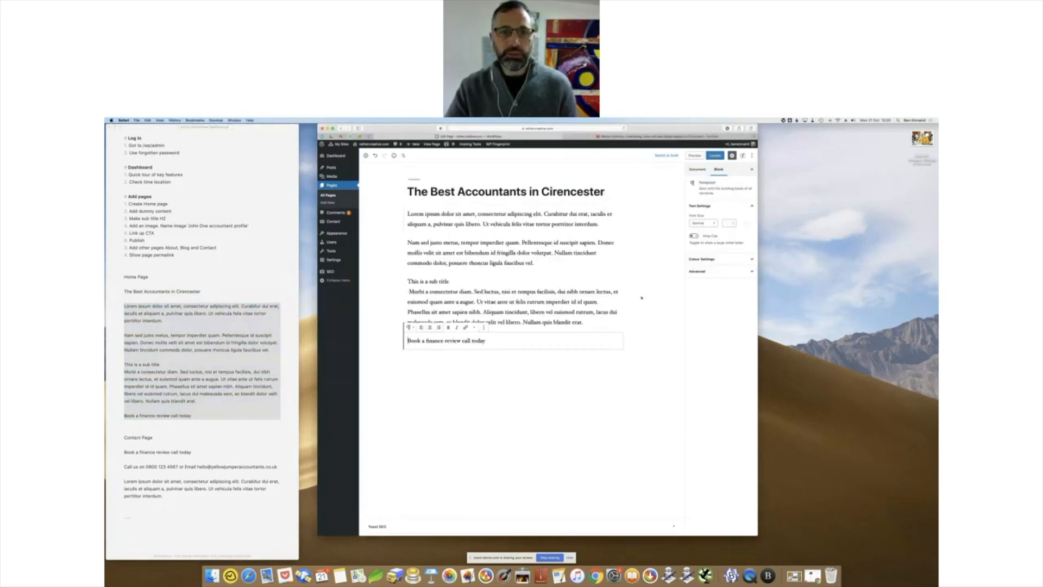
click(661, 326)
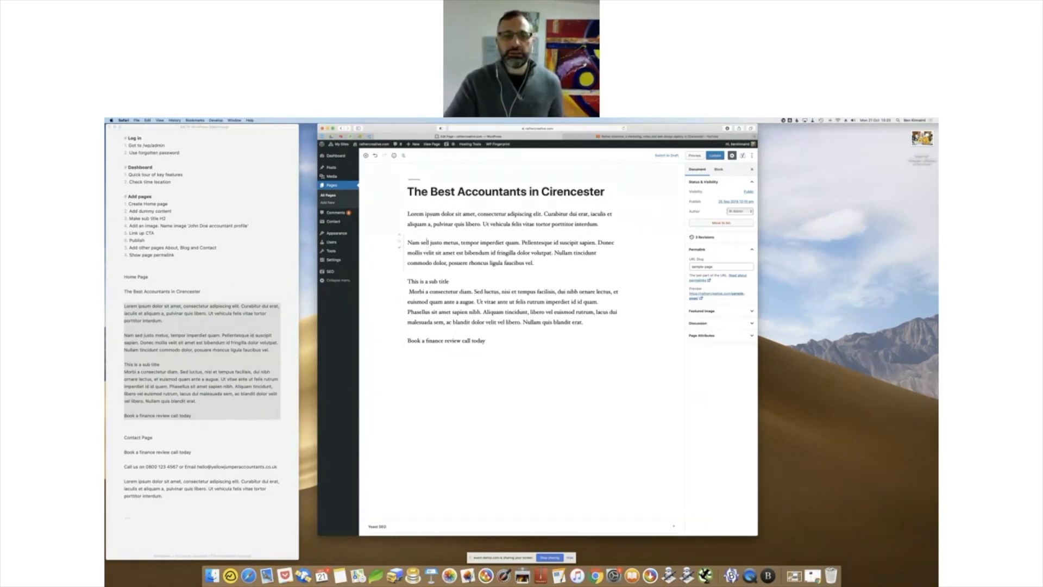
- Move the first body paragraph below the second one and back to its original place
click(510, 218)
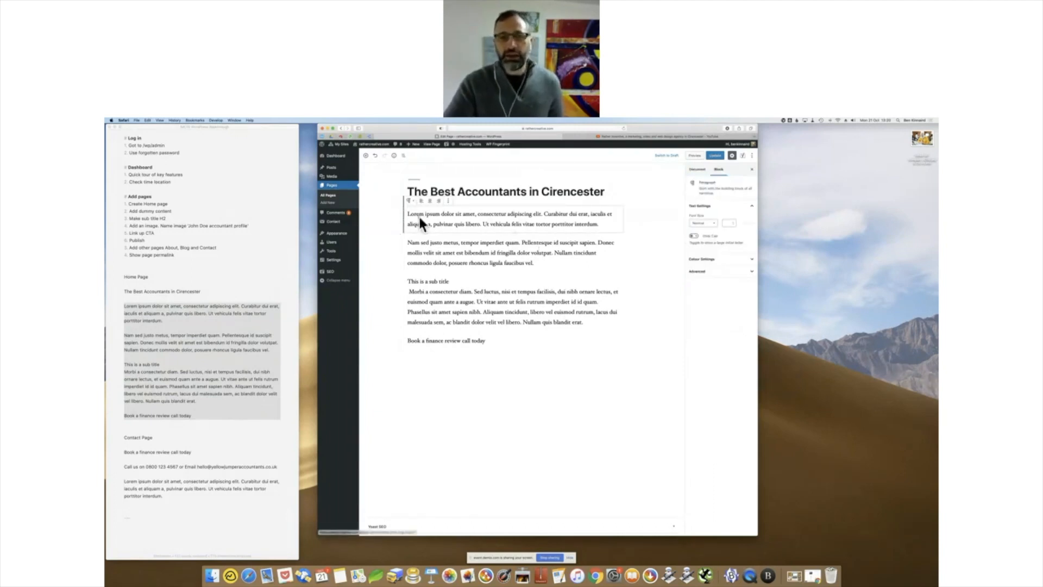
key(Return)
drag(400, 223, 430, 288)
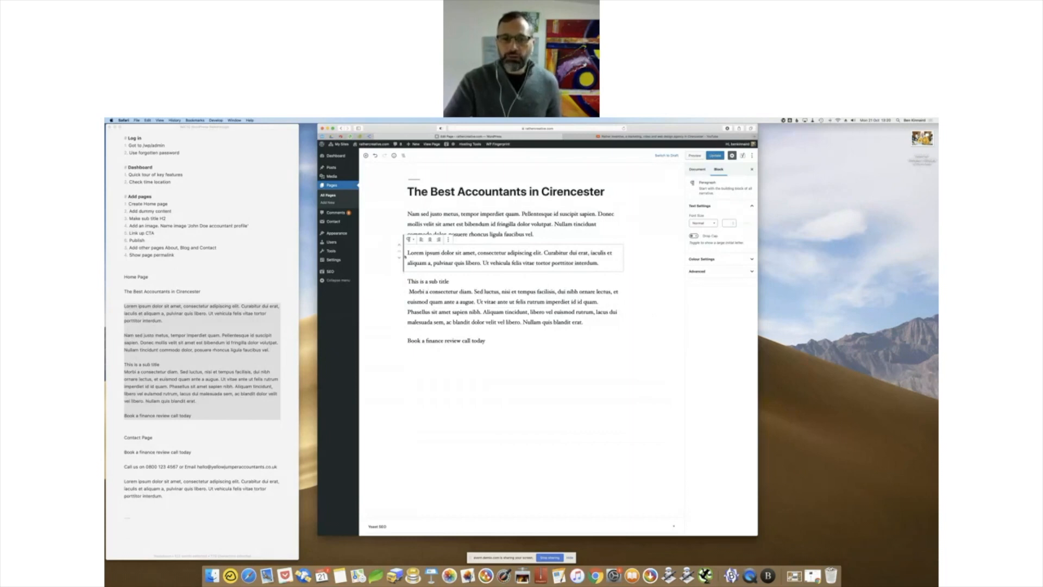
drag(400, 252, 411, 213)
- Split the line "This is a sub title" from the paragraph text following it, making it a separate block
click(440, 290)
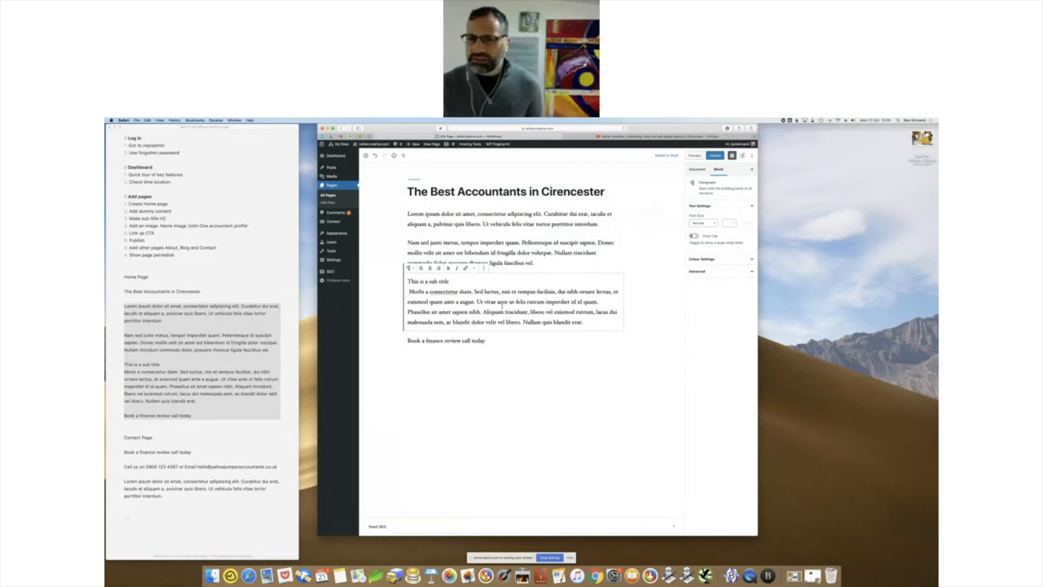
key(BackSpace)
key(Return)
- Convert the "This is a sub title" paragraph into a Heading block at level H2
drag(450, 280, 397, 281)
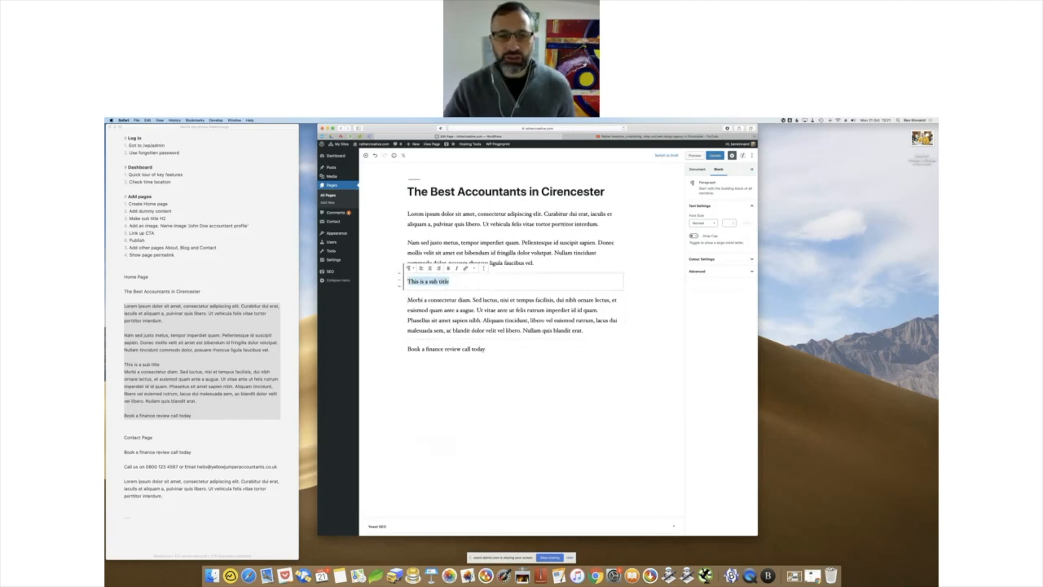
click(448, 268)
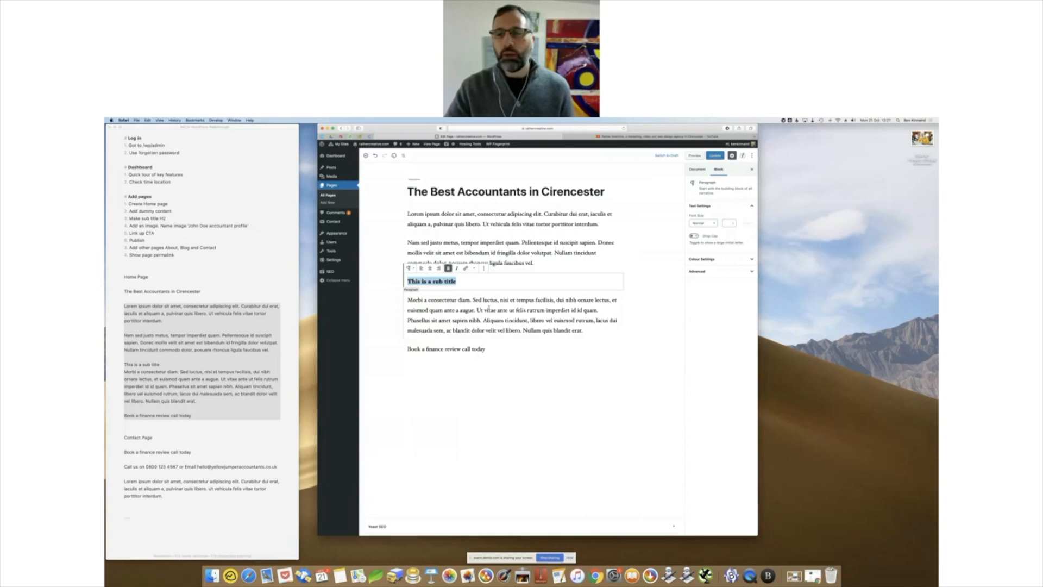
click(448, 268)
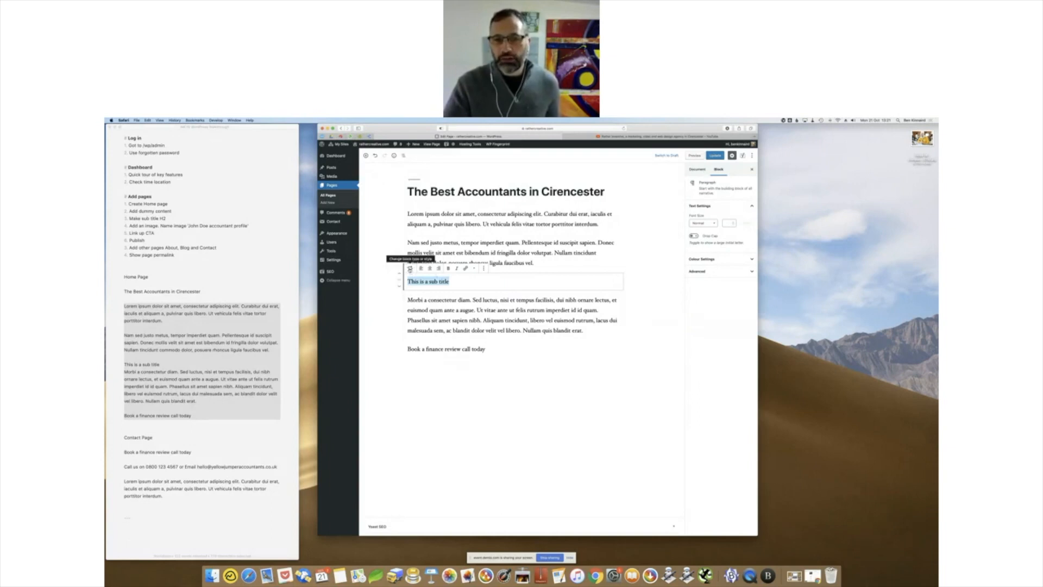
click(410, 268)
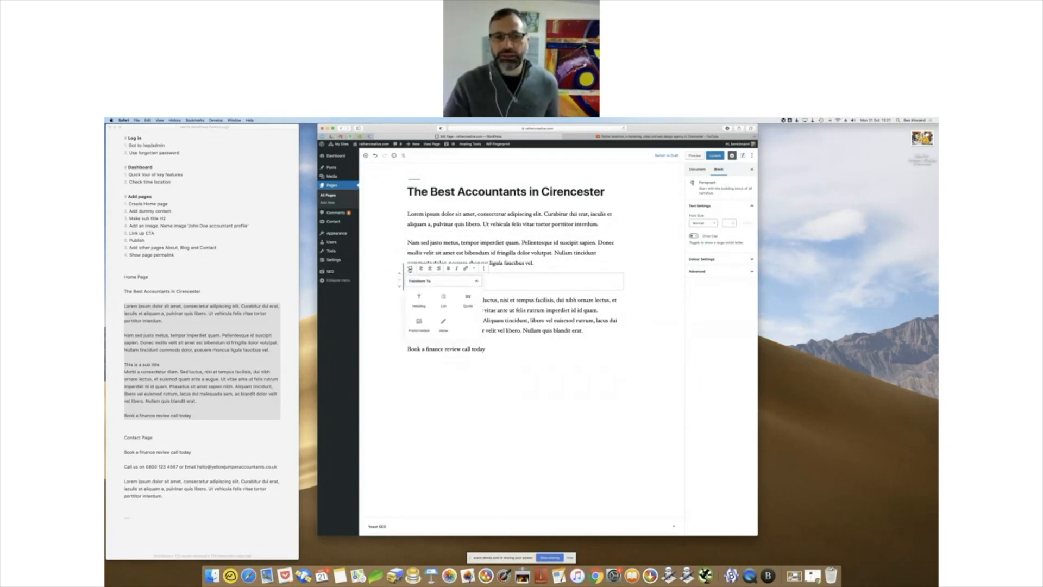
click(422, 303)
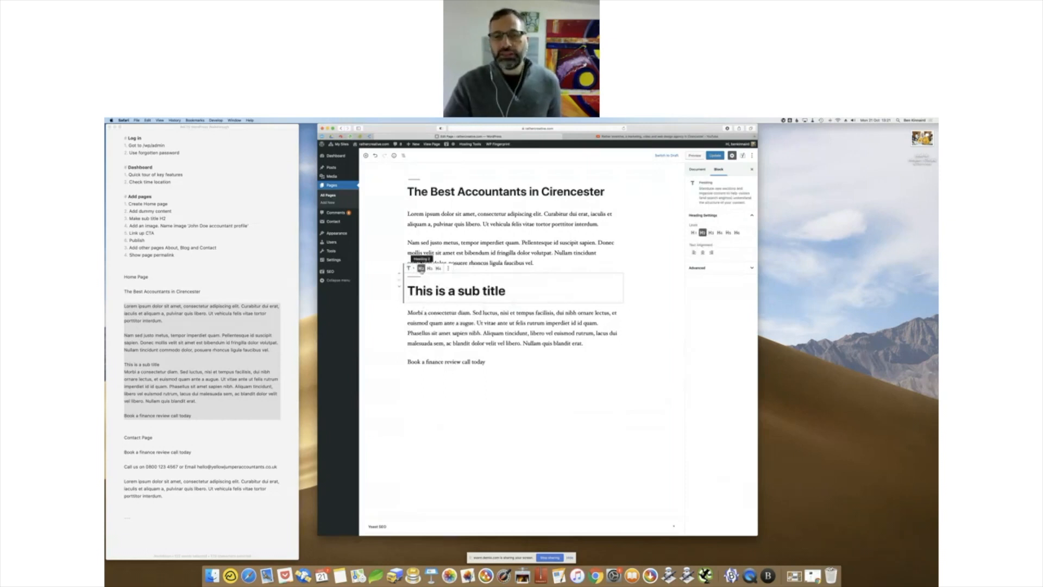
click(541, 262)
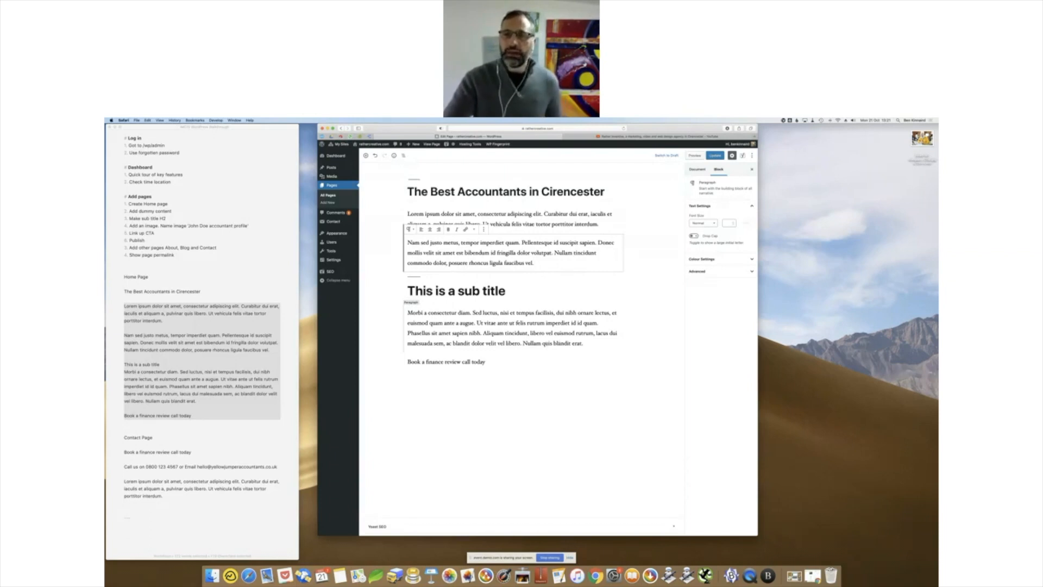
click(418, 341)
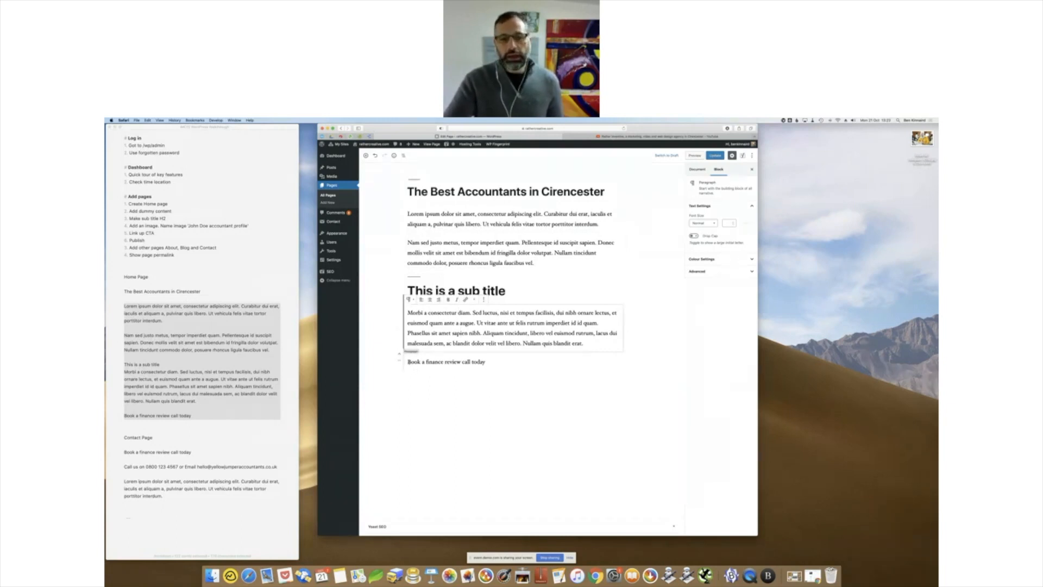
drag(406, 361, 500, 363)
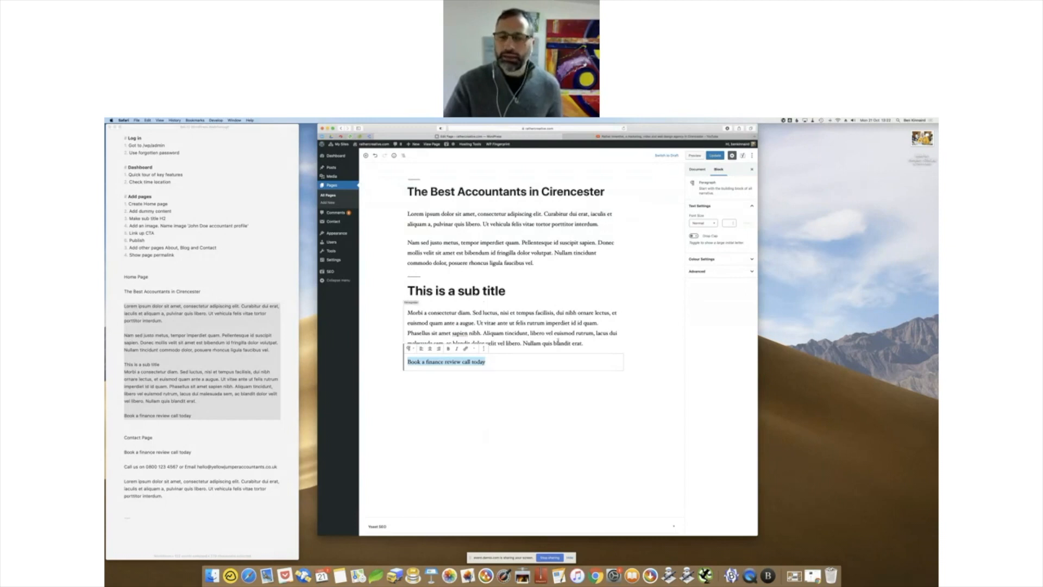
click(557, 341)
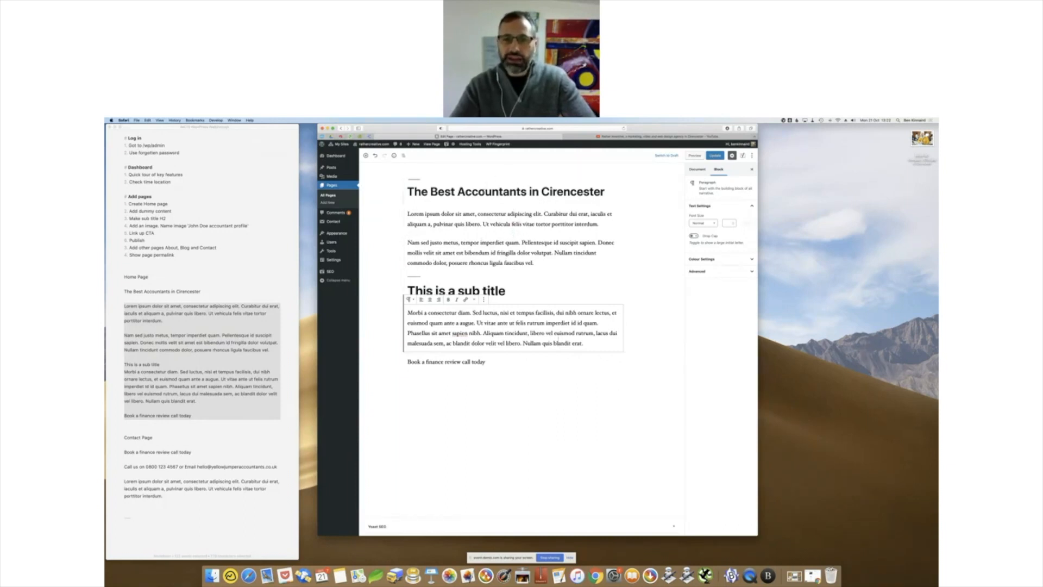
- Search the blocks for "image" and insert an Image block between the page title and the first paragraph
click(513, 205)
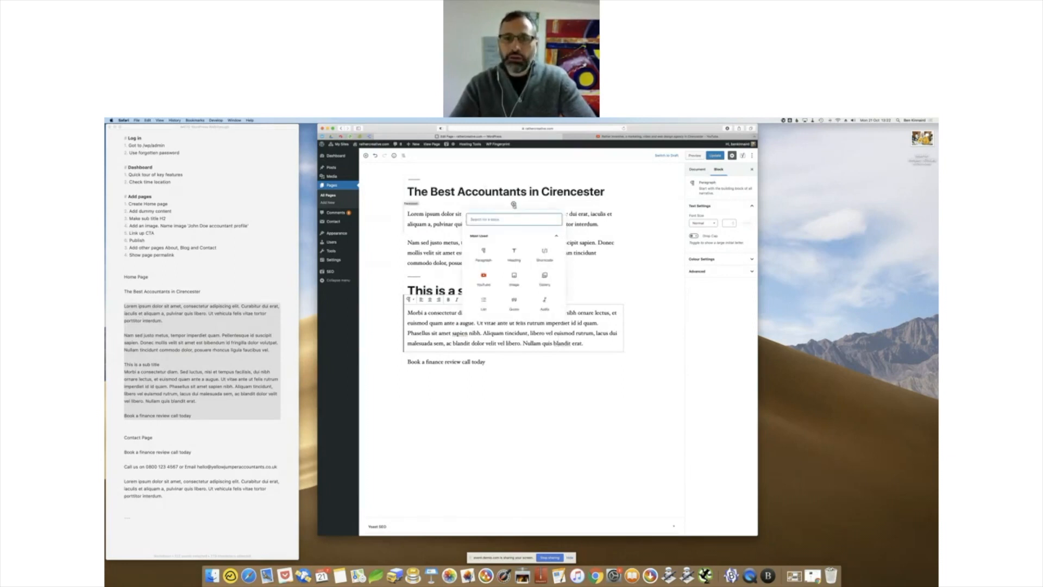
scroll(514, 282, down, 5)
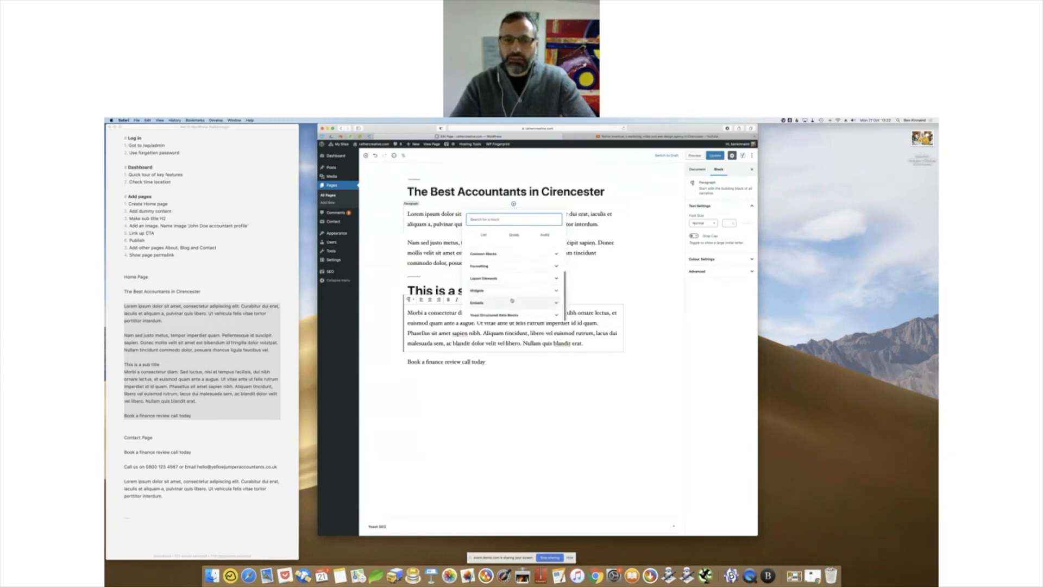
scroll(512, 294, up, 5)
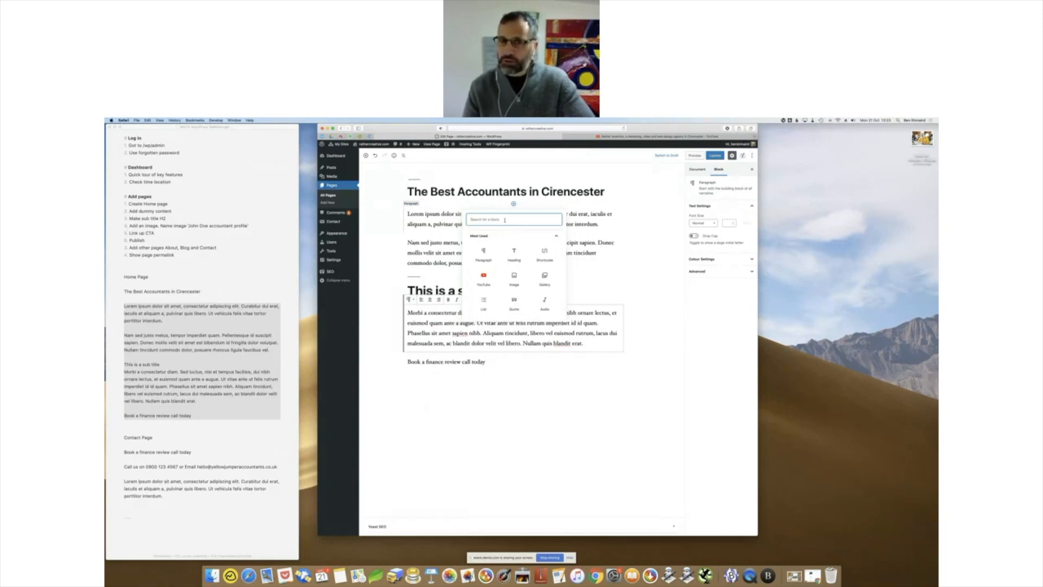
text(image)
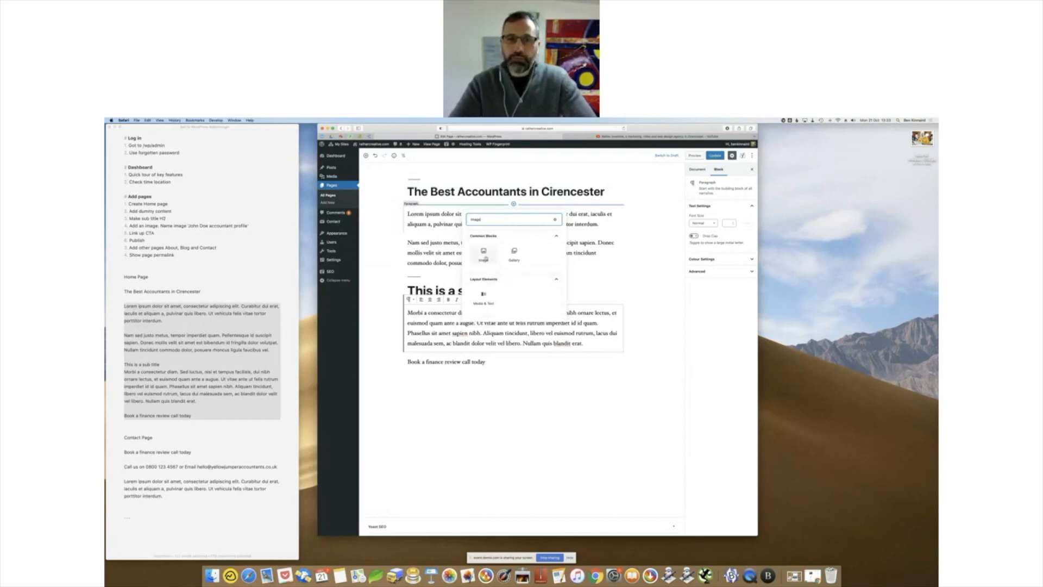
click(492, 263)
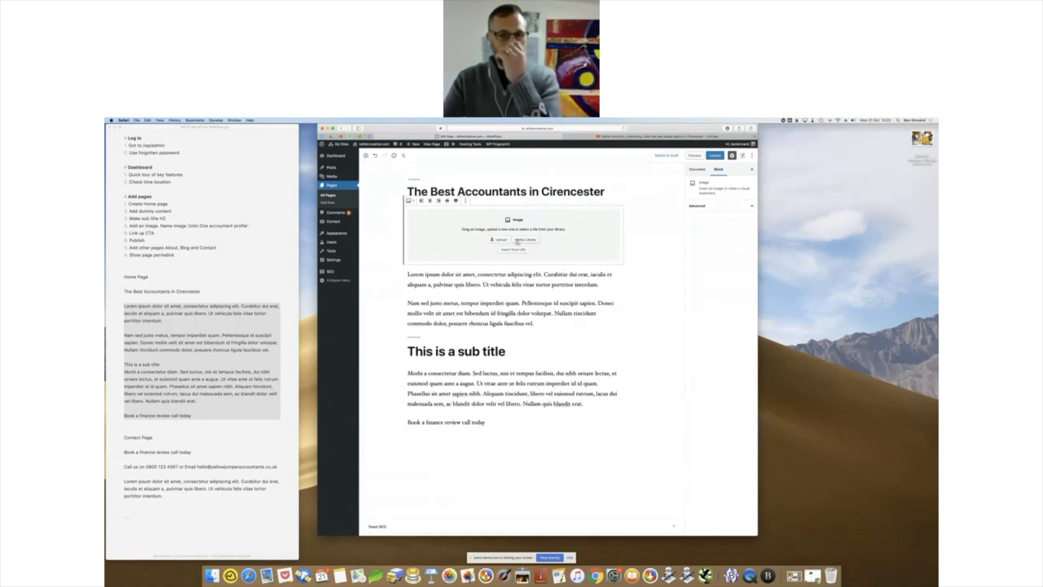
- Start an upload for the Image block, browse to the Desktop folder, and preview the photo file stored on the desktop
click(504, 242)
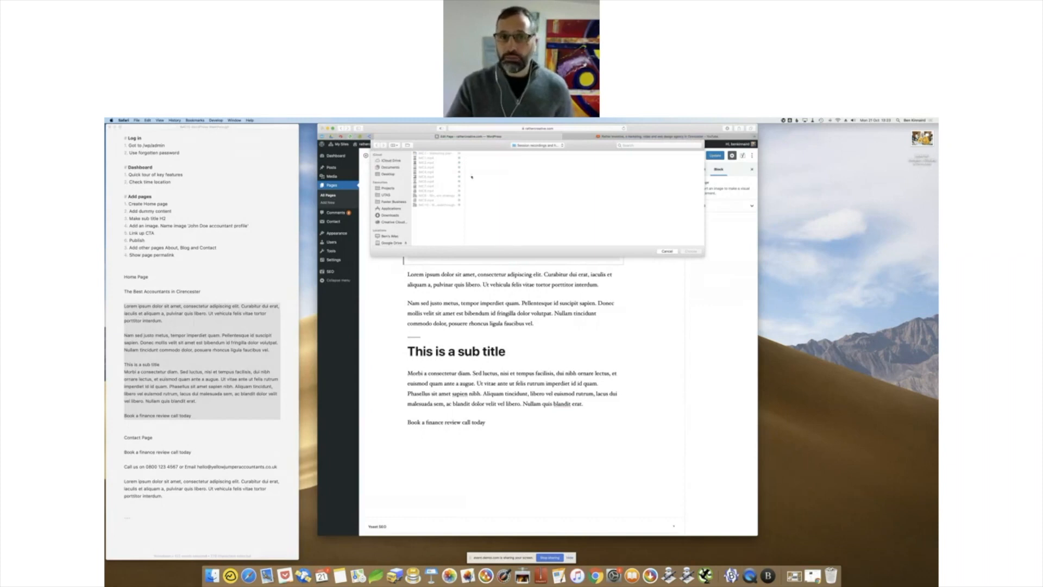
click(385, 175)
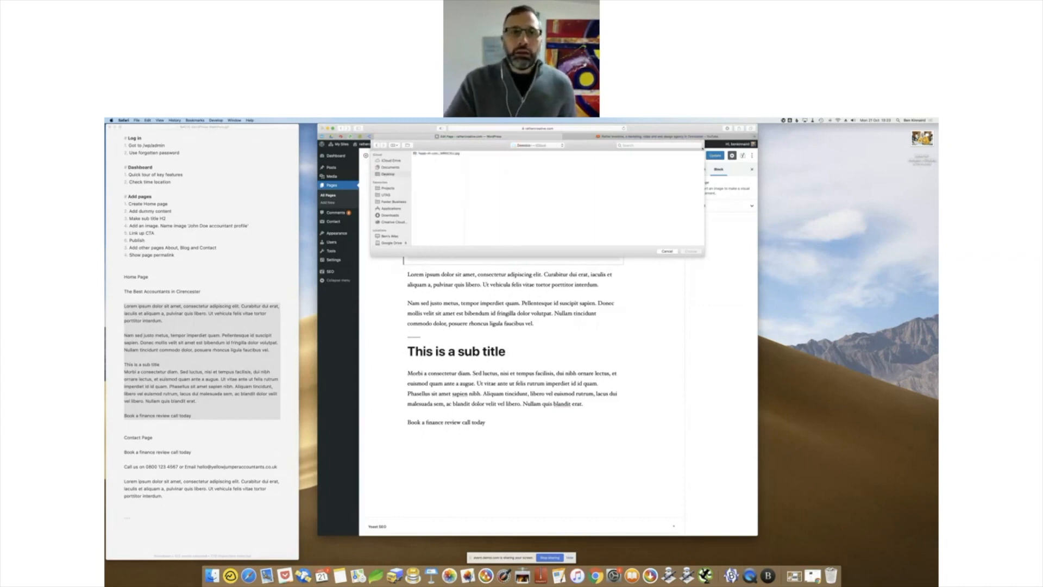
click(922, 139)
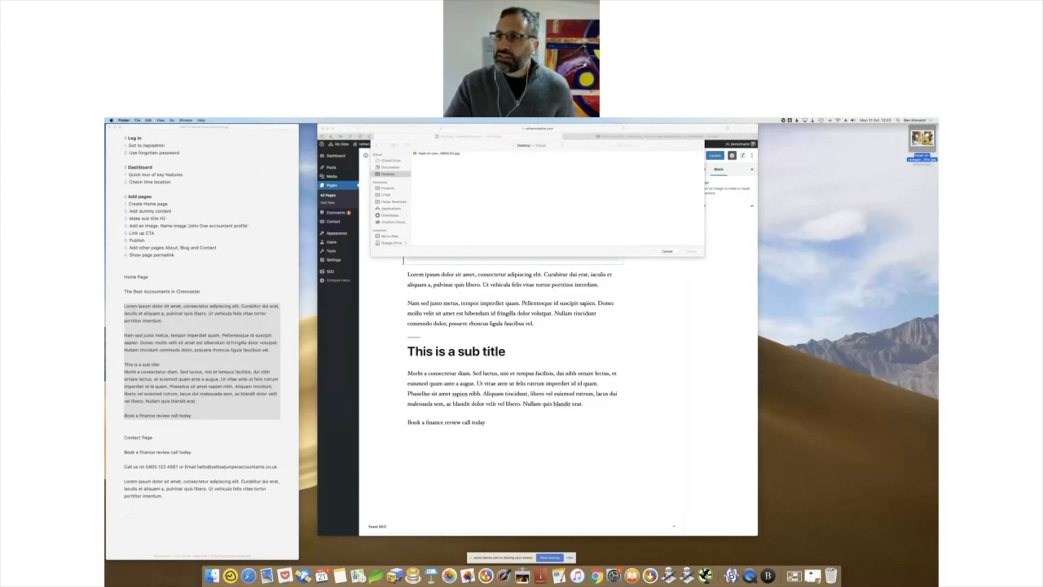
key(space)
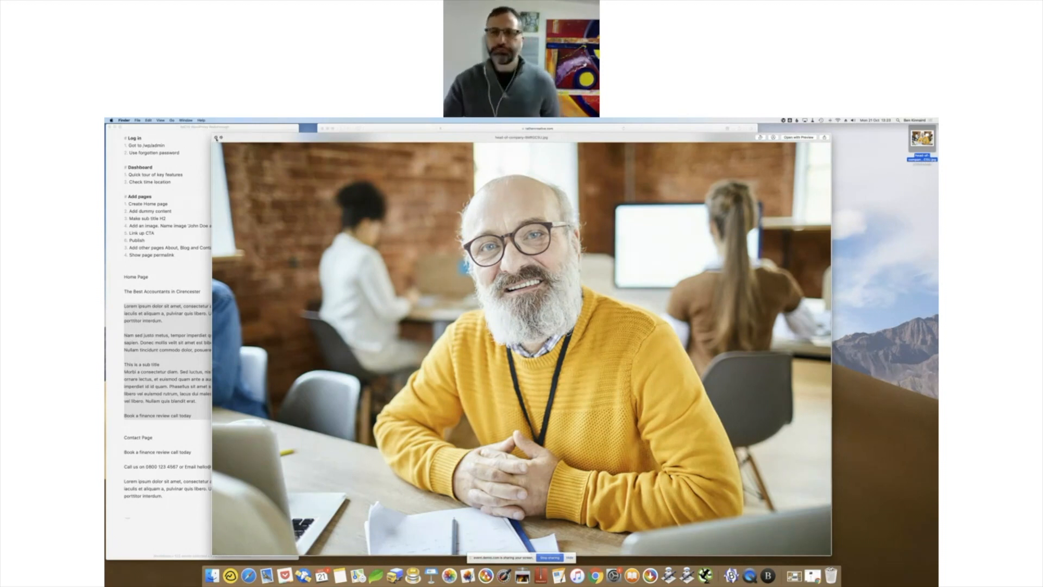
click(216, 138)
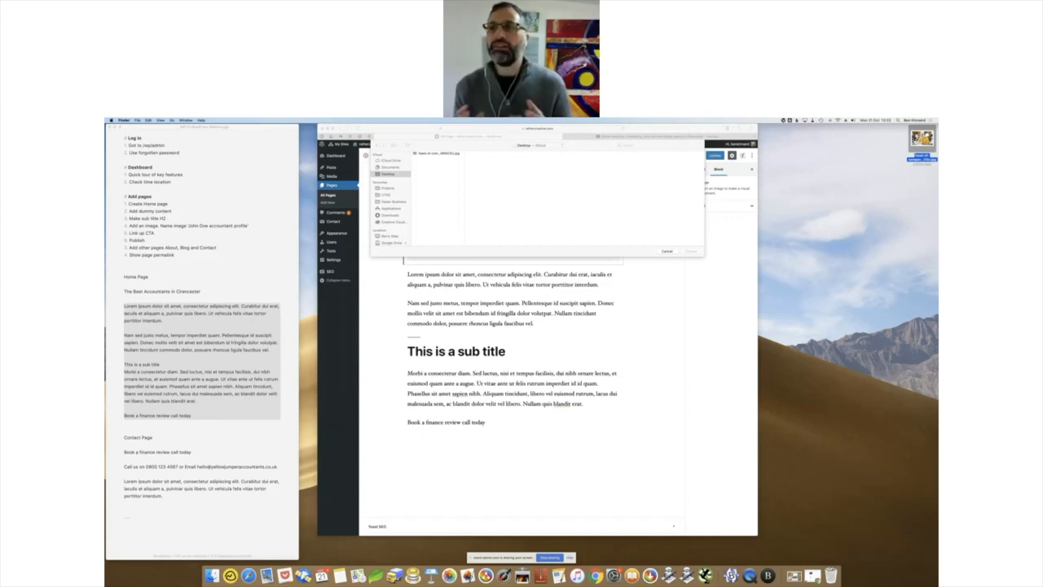
- Rename the desktop photo to the accountant's full name followed by "Accountant profile.jpg"
key(Return)
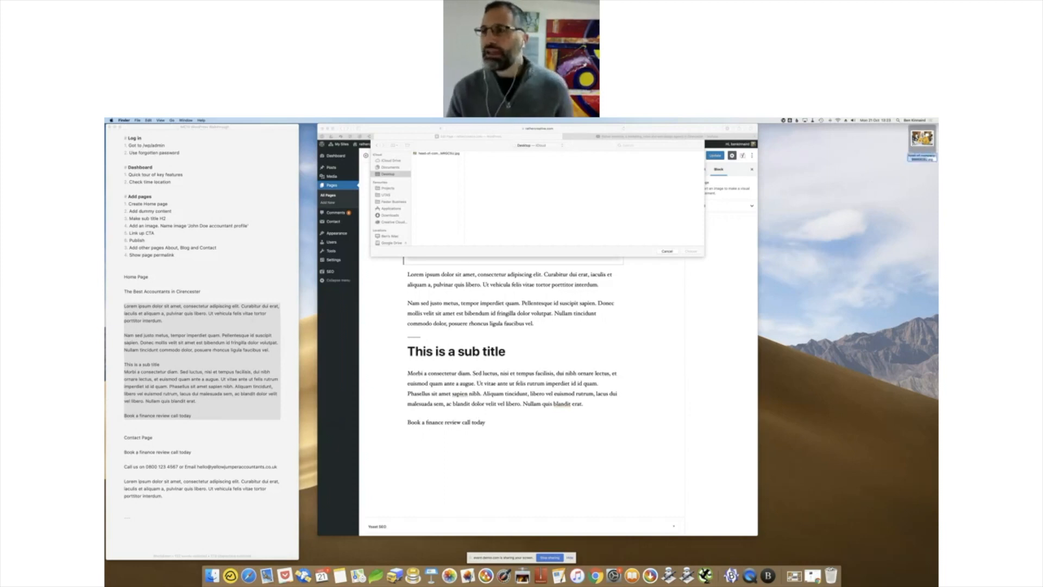
text(John Doe)
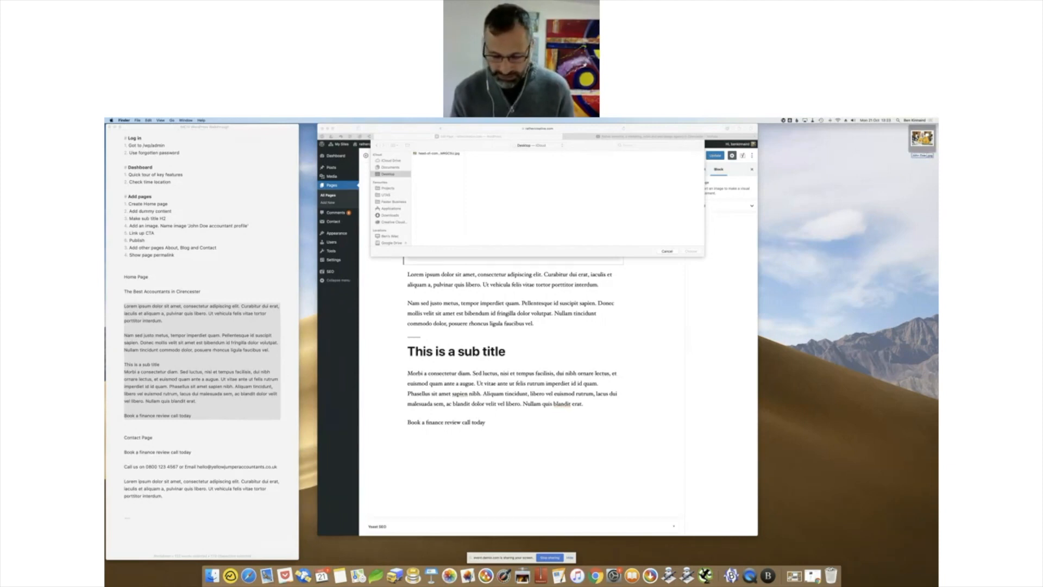
text( Accountant profile.jpg)
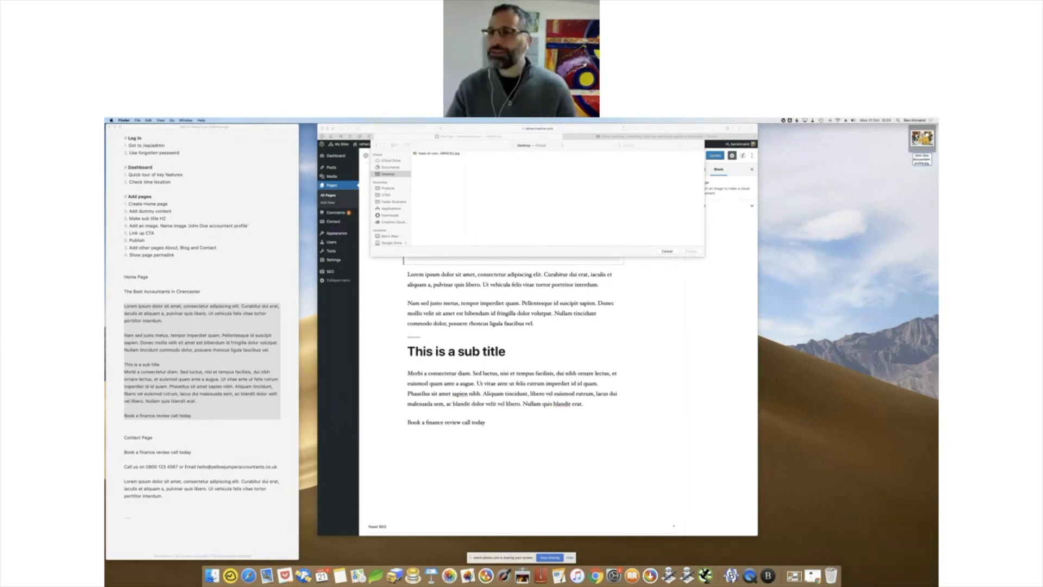
click(892, 173)
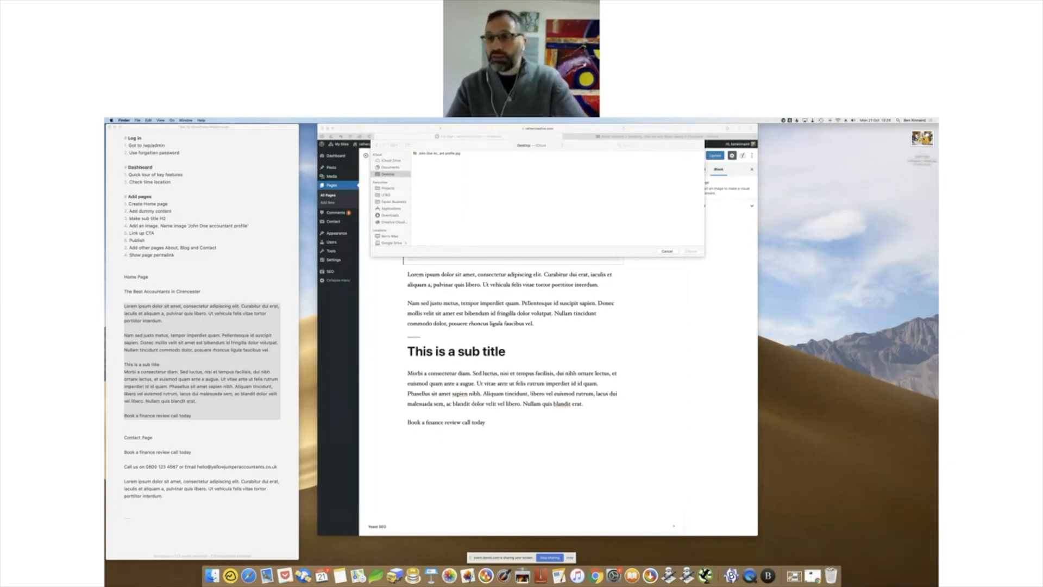
- Compress the renamed profile photo in ImageOptim and place its window over the desktop beside the browser
drag(922, 138, 522, 577)
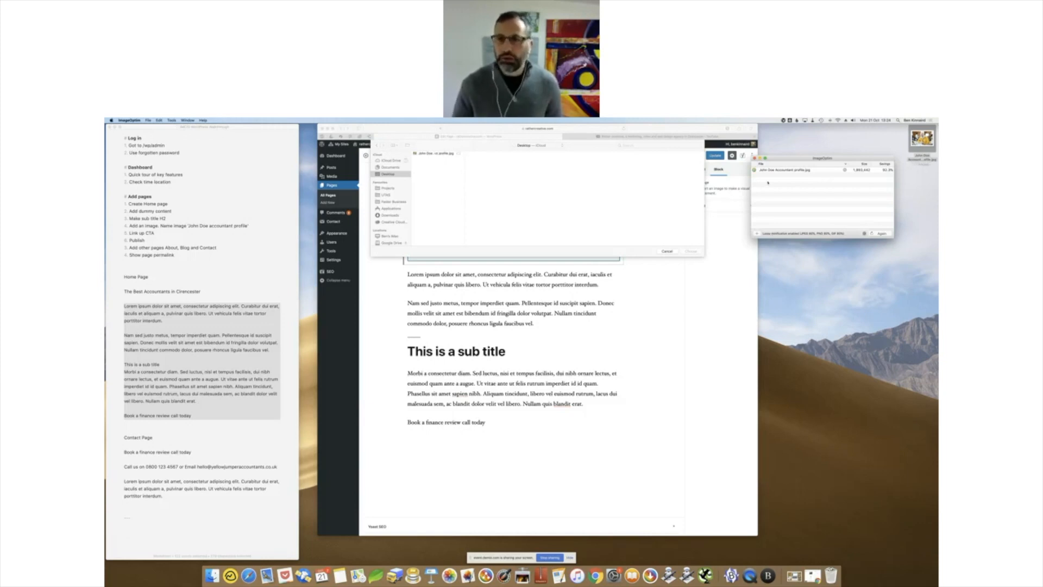
drag(797, 159, 830, 176)
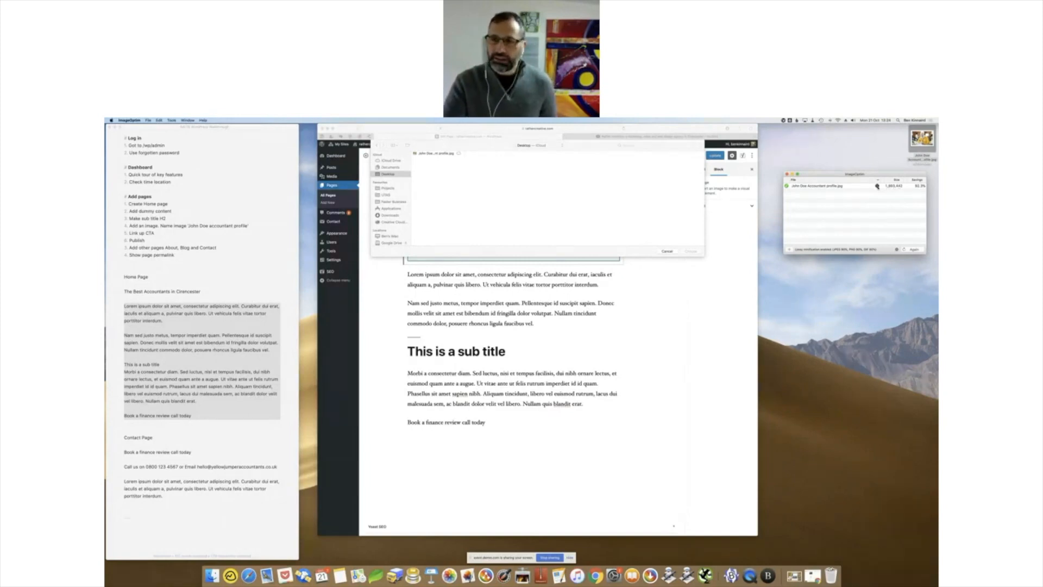
drag(847, 176, 854, 175)
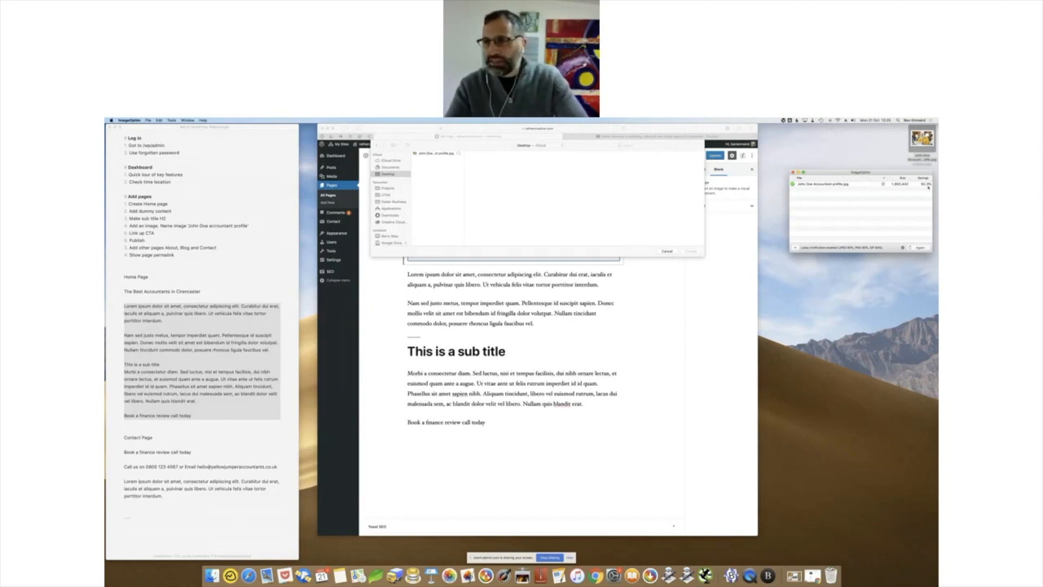
- Upload the compressed accountant profile photo from the Desktop folder into the Image block, then deselect the block
click(386, 175)
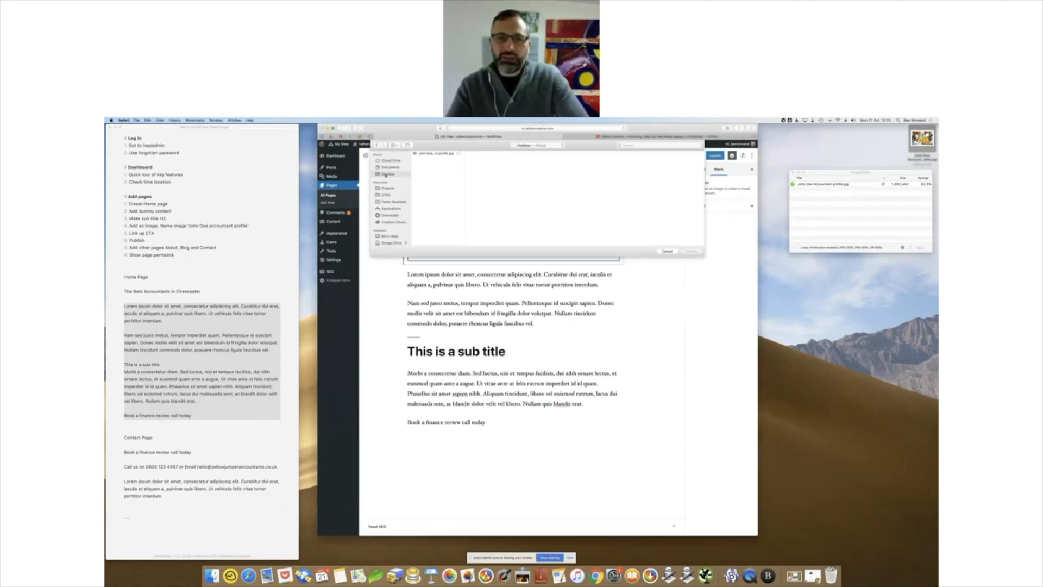
click(431, 154)
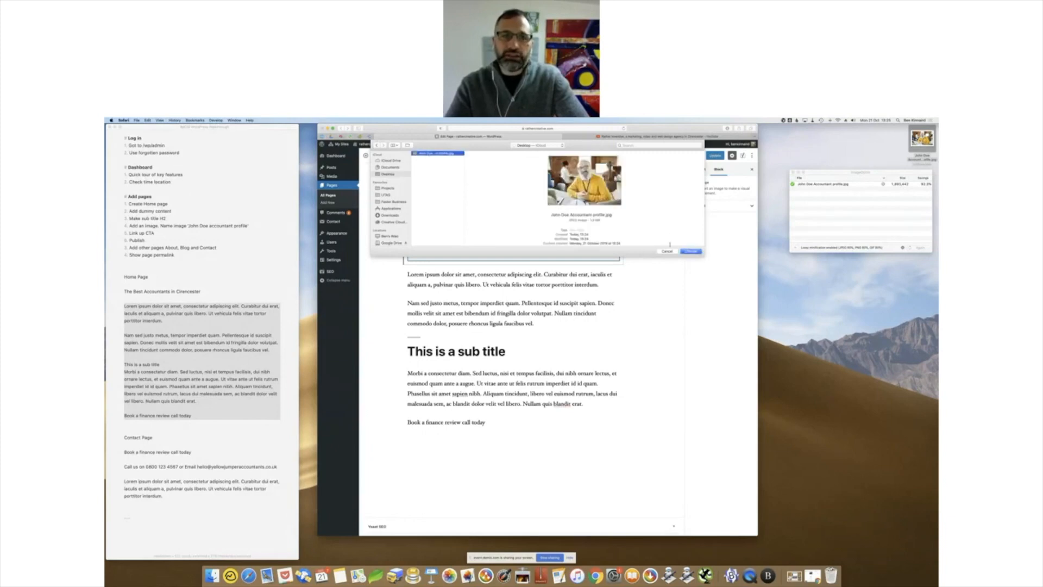
click(692, 251)
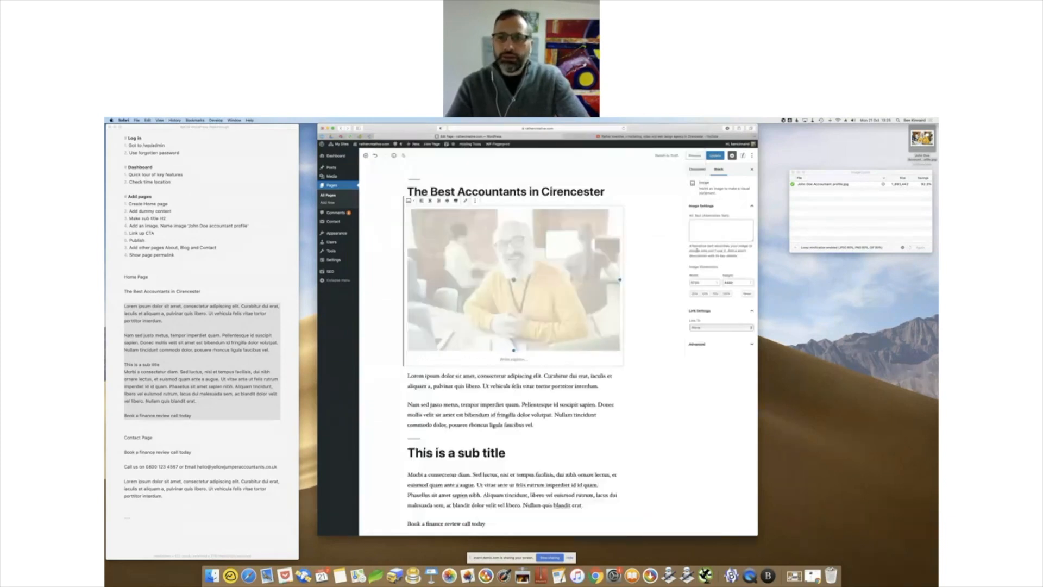
click(650, 285)
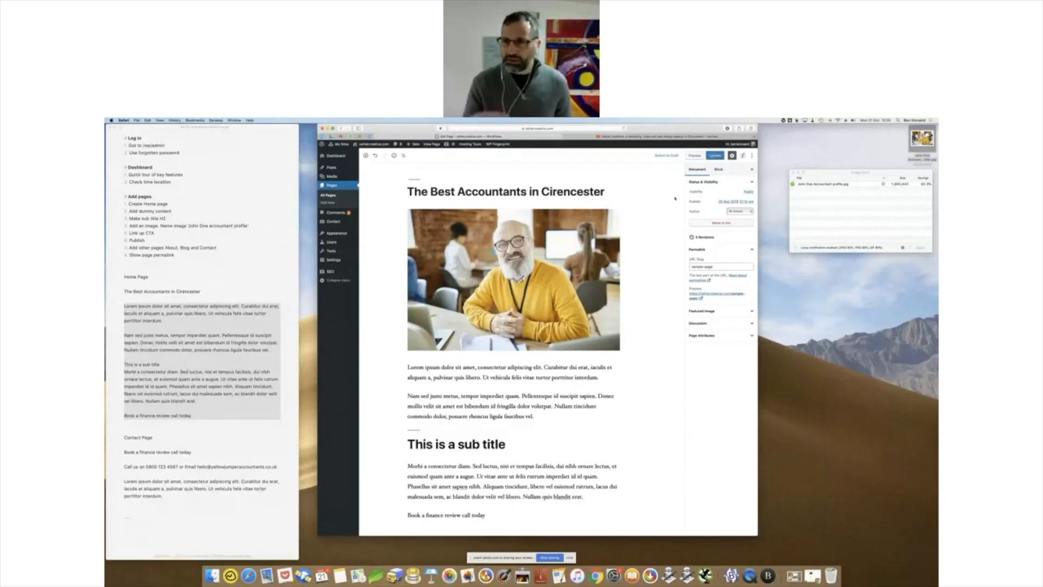
- Preview the page and examine its title, image, subtitle, "Book a finance review call today" line and footer widgets
click(694, 156)
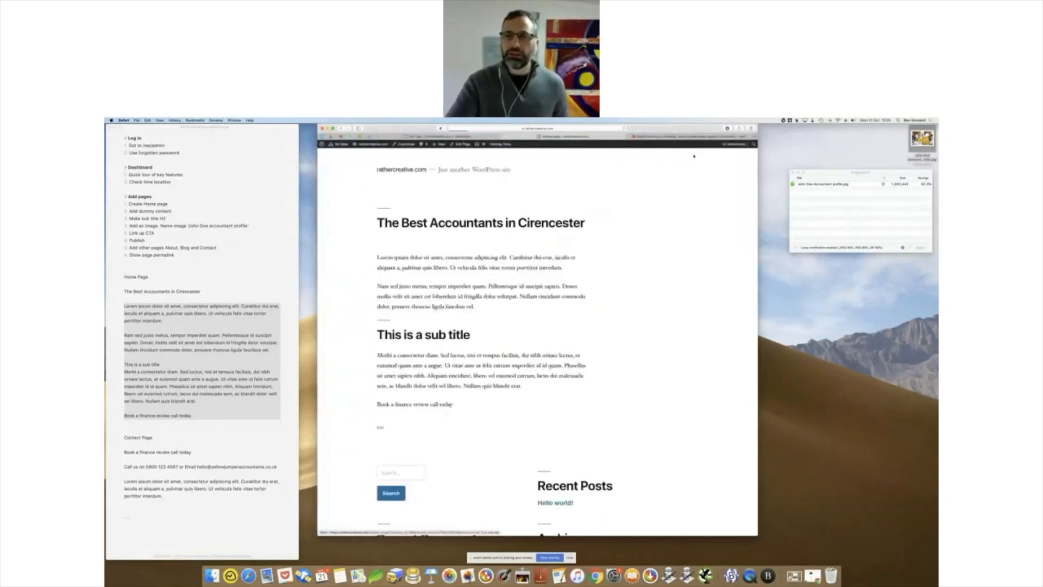
scroll(683, 219, down, 2)
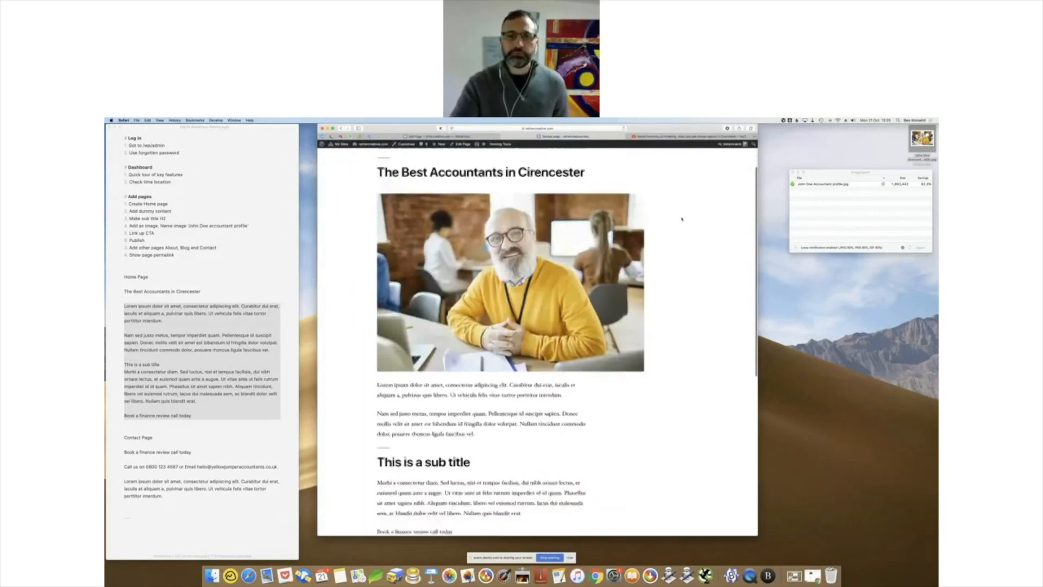
drag(384, 182, 613, 189)
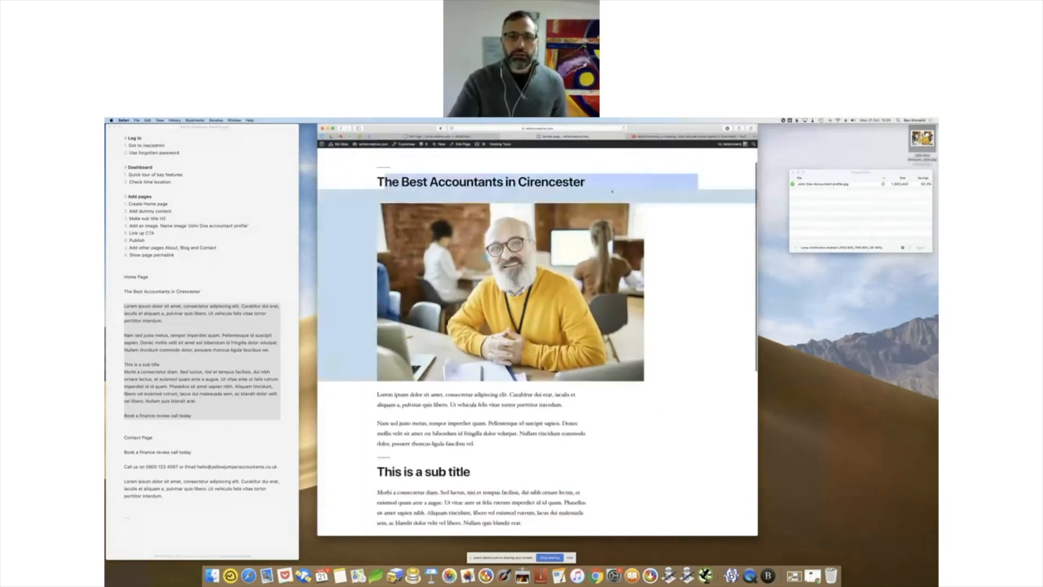
scroll(462, 353, down, 3)
drag(401, 324, 385, 402)
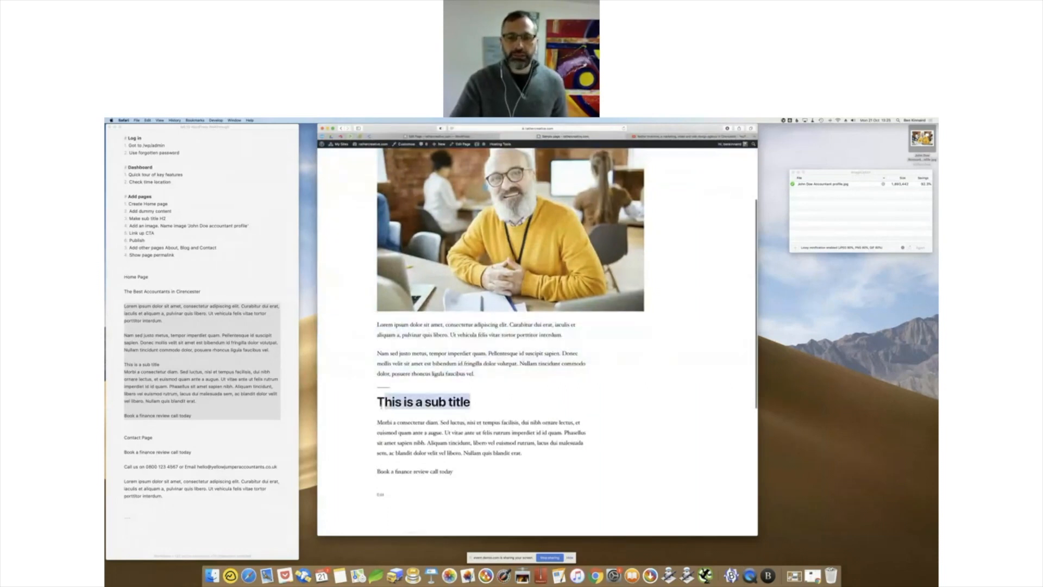
click(376, 406)
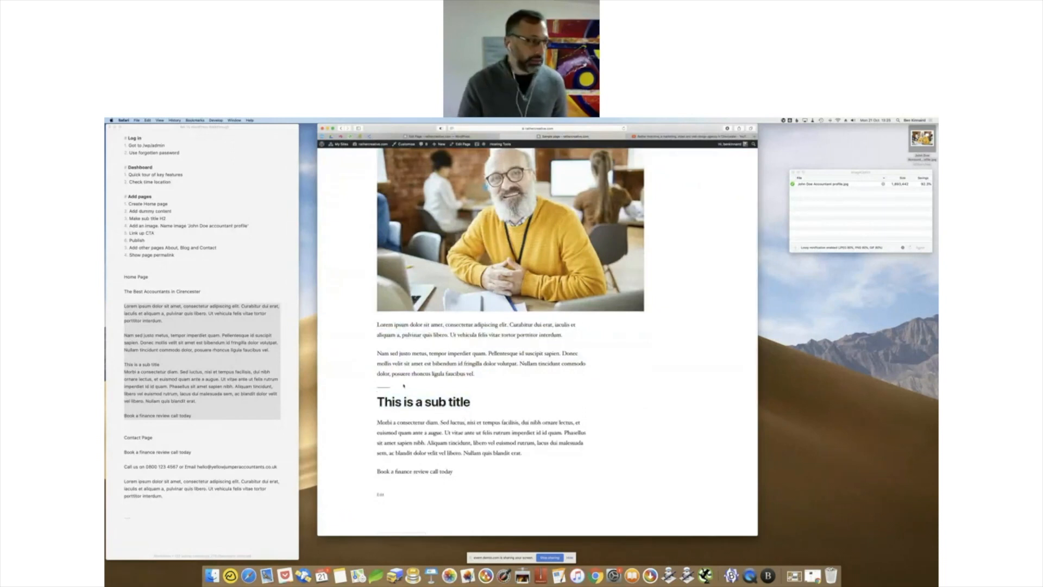
scroll(404, 386, down, 3)
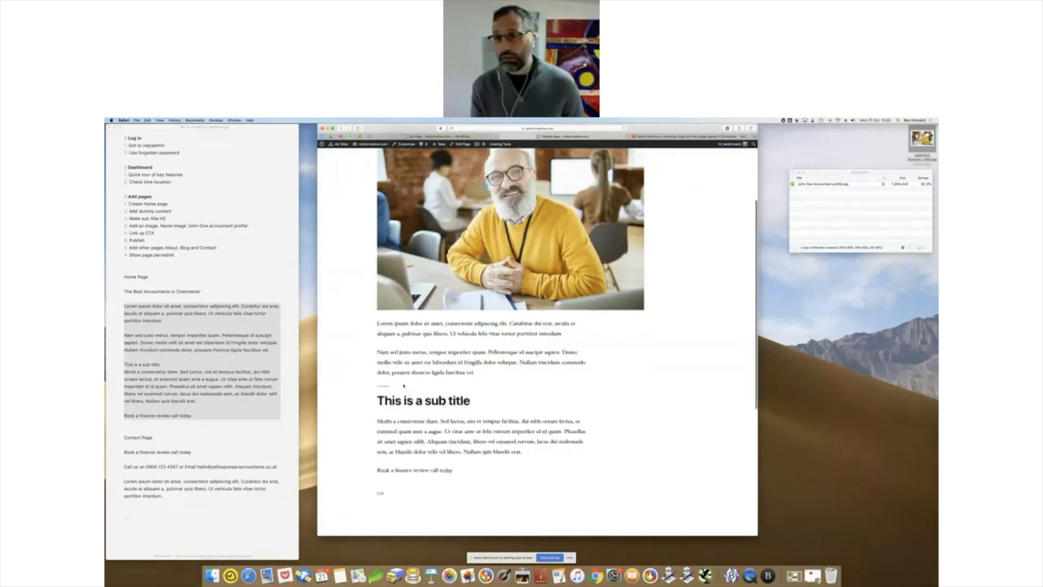
drag(379, 361, 379, 412)
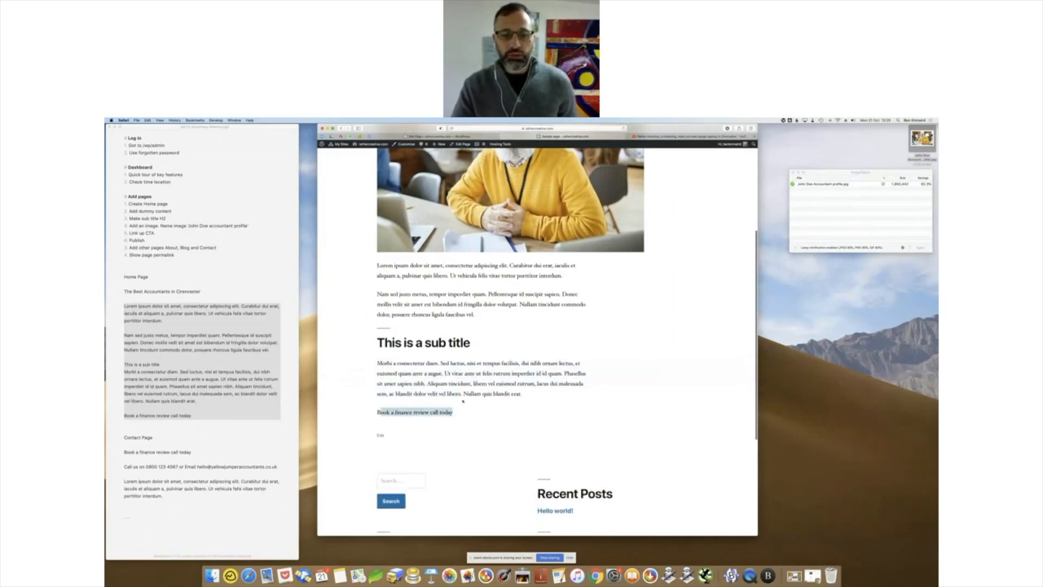
scroll(463, 401, down, 5)
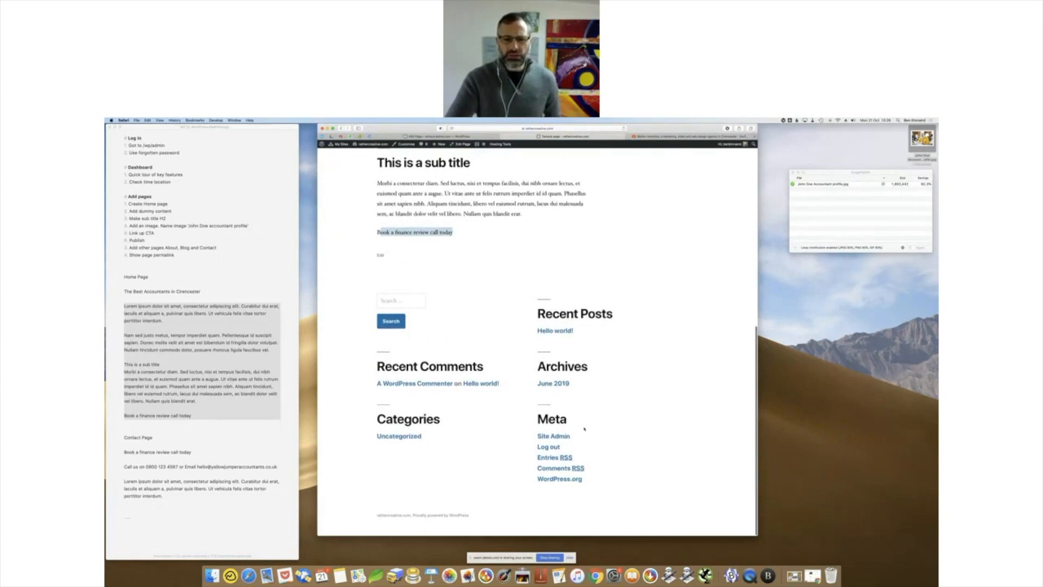
scroll(587, 428, up, 15)
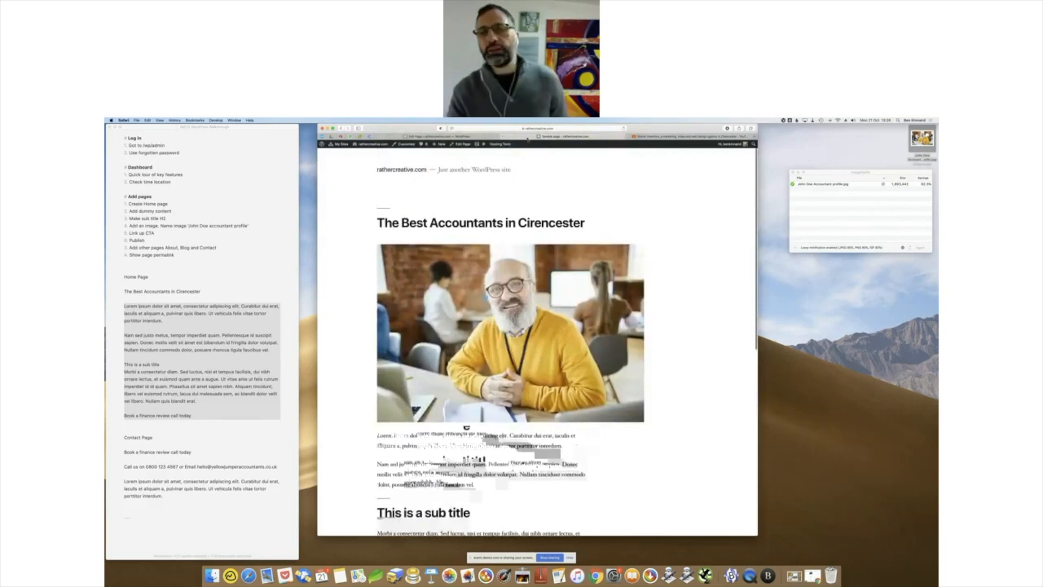
- Go back to the editor, open the page preview once more, and return to editing the page
click(476, 137)
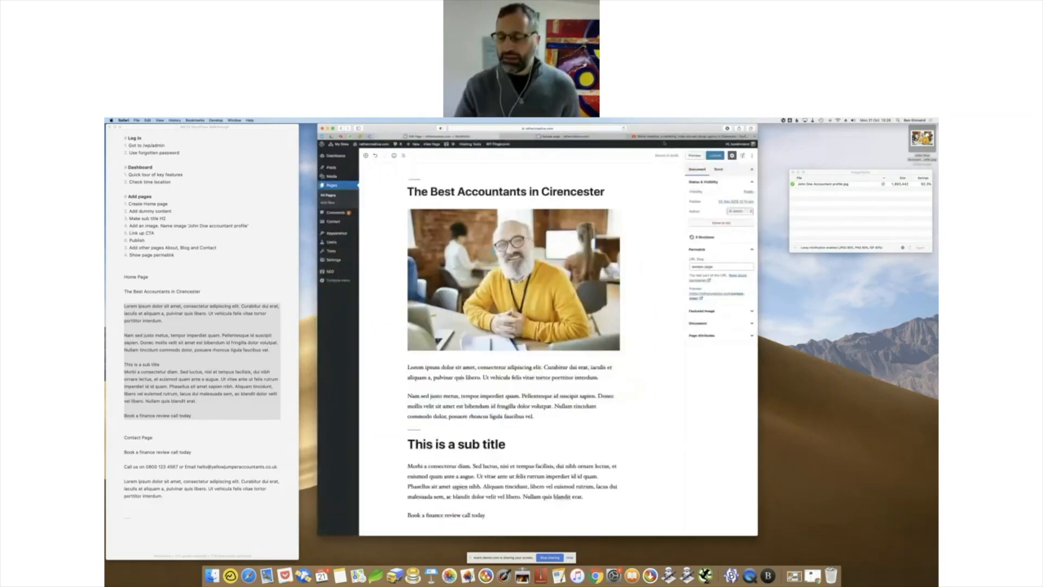
click(693, 155)
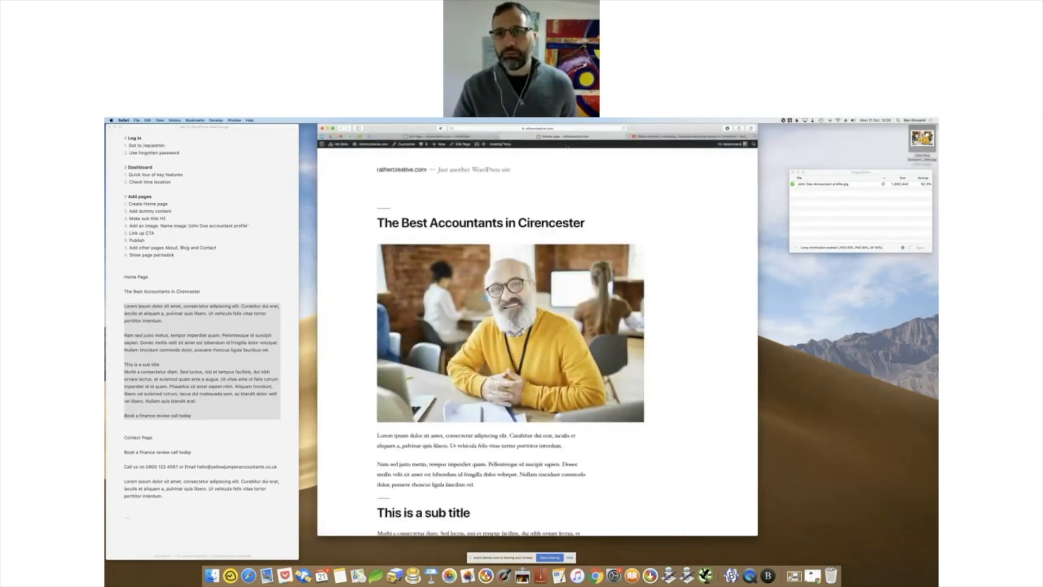
click(484, 136)
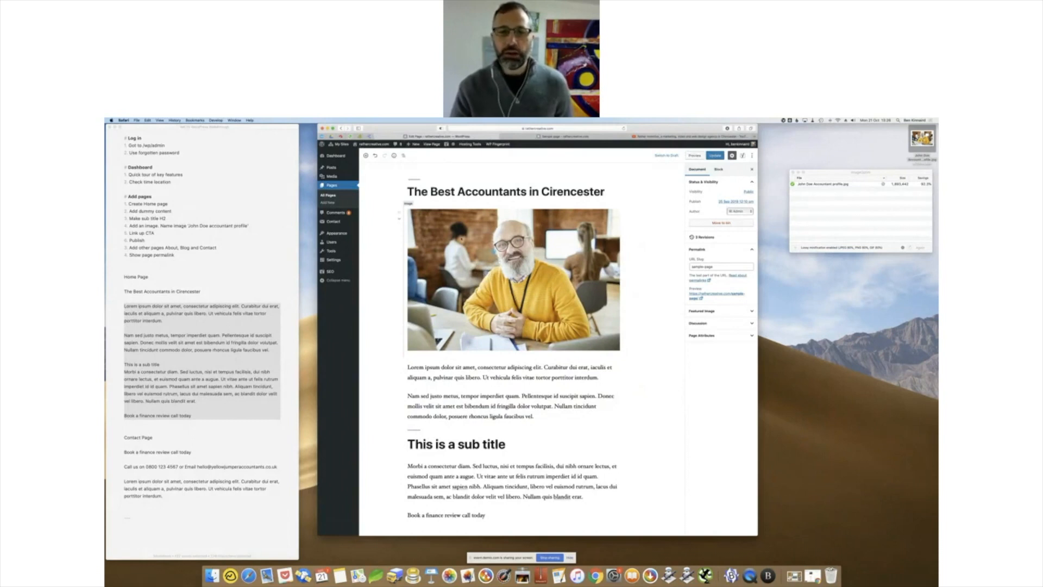
- Search the blocks for "col" and insert a two-column Columns block between the page title and the image
click(514, 203)
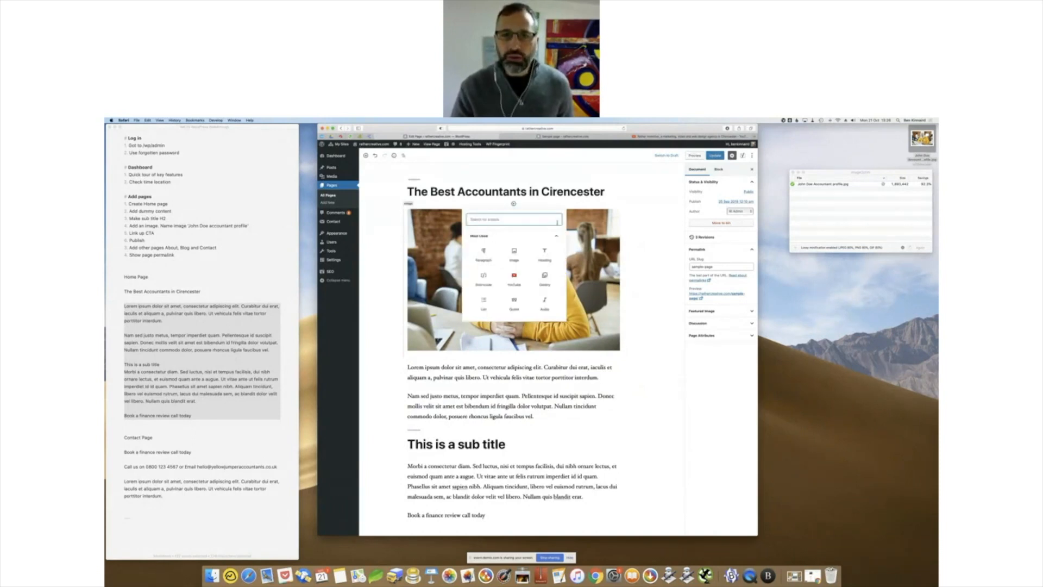
text(col)
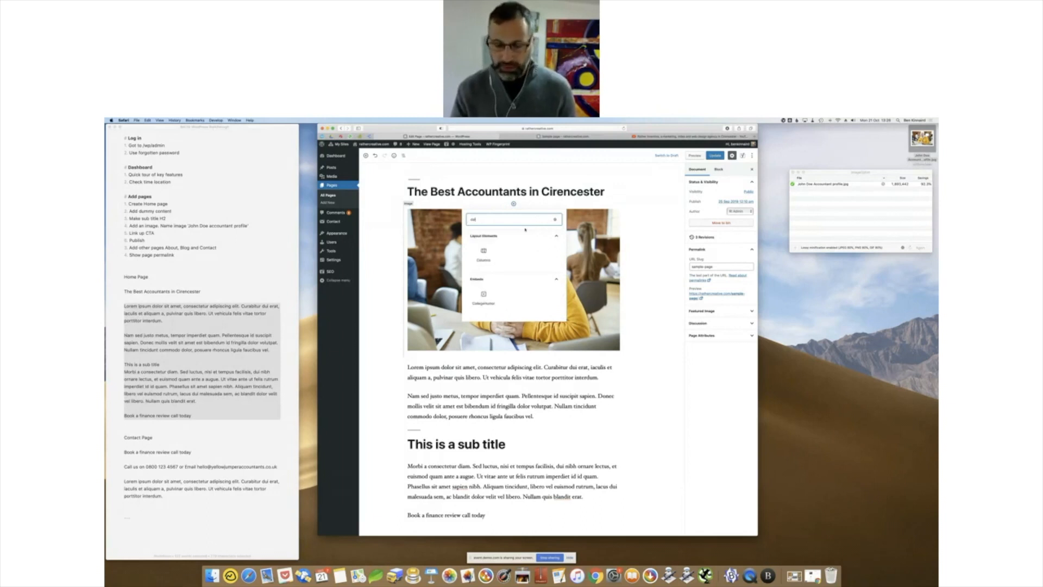
click(483, 255)
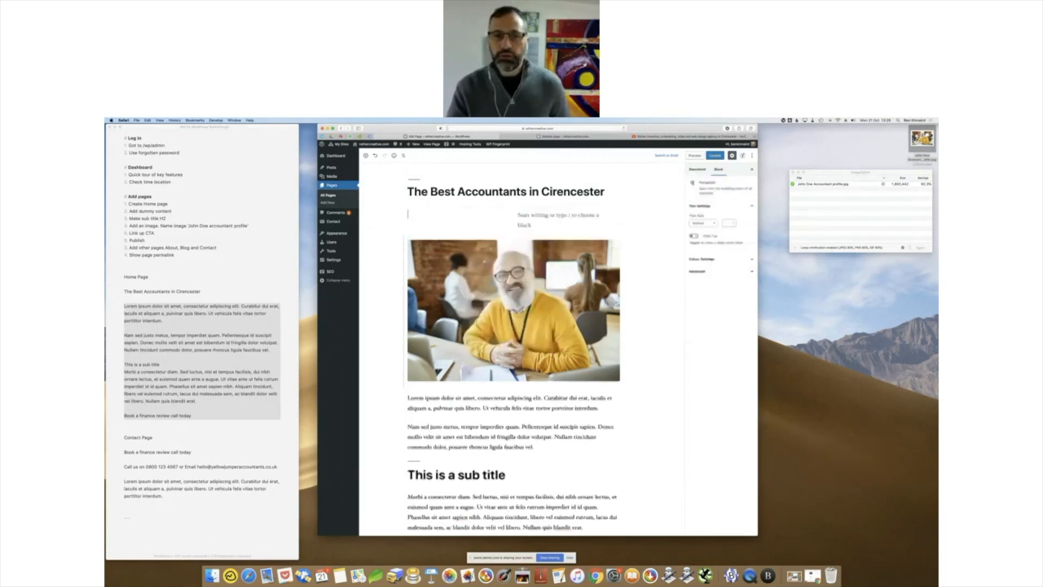
click(470, 218)
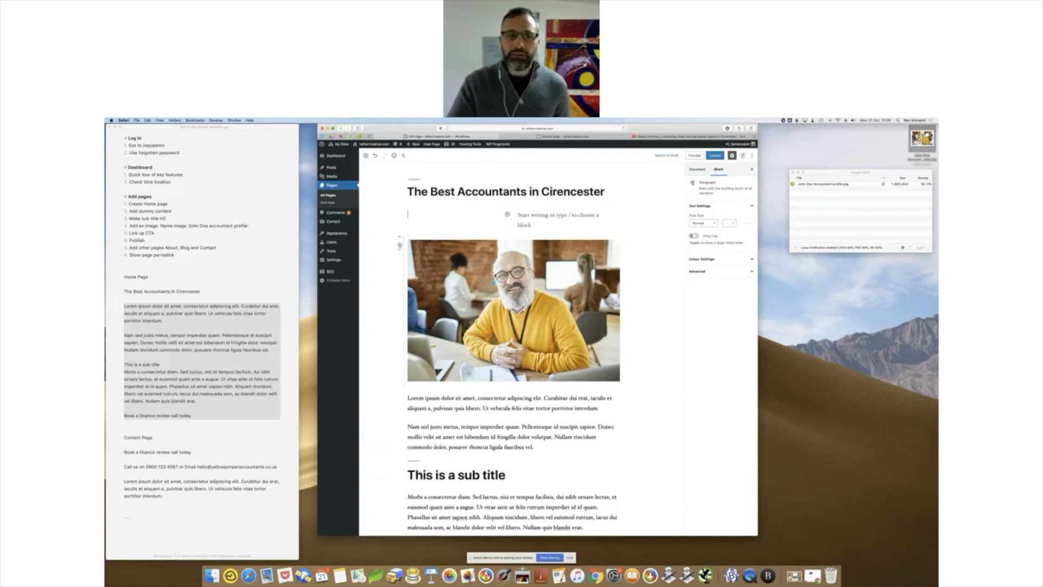
- Move the image into the second column and the first body paragraph into the first column of the Columns block
drag(401, 246, 542, 228)
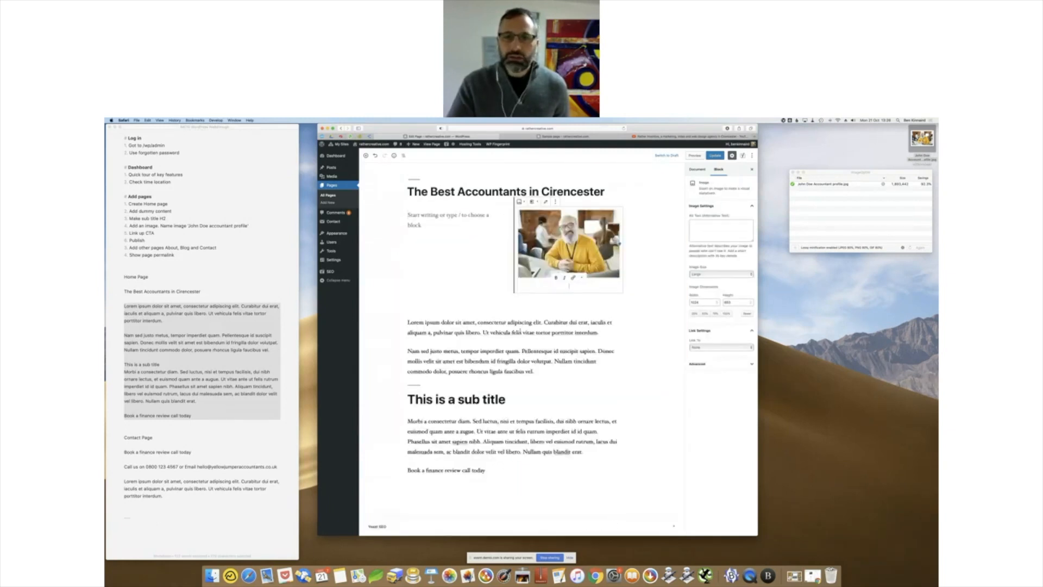
click(513, 329)
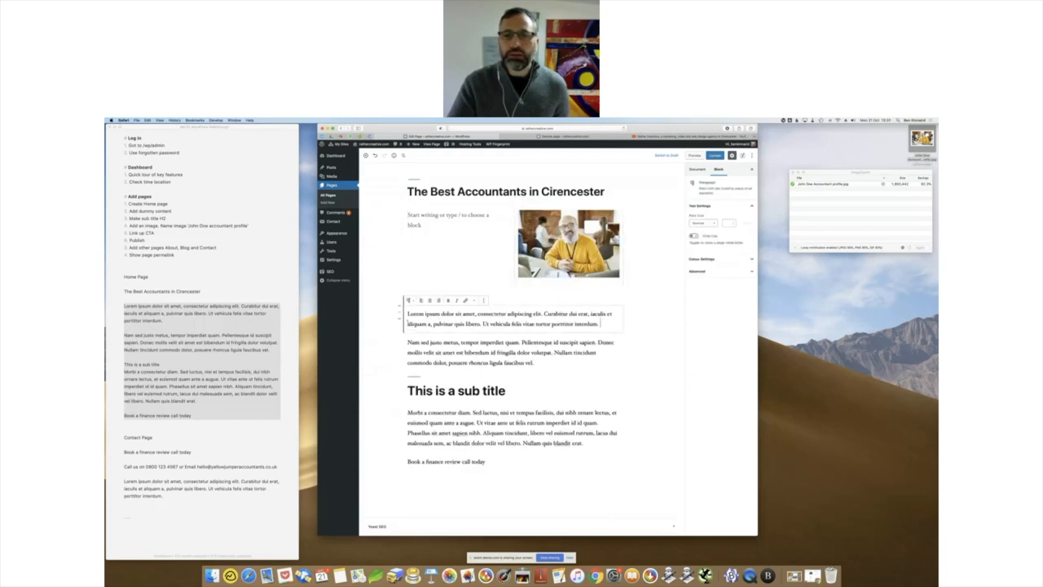
drag(400, 314, 450, 223)
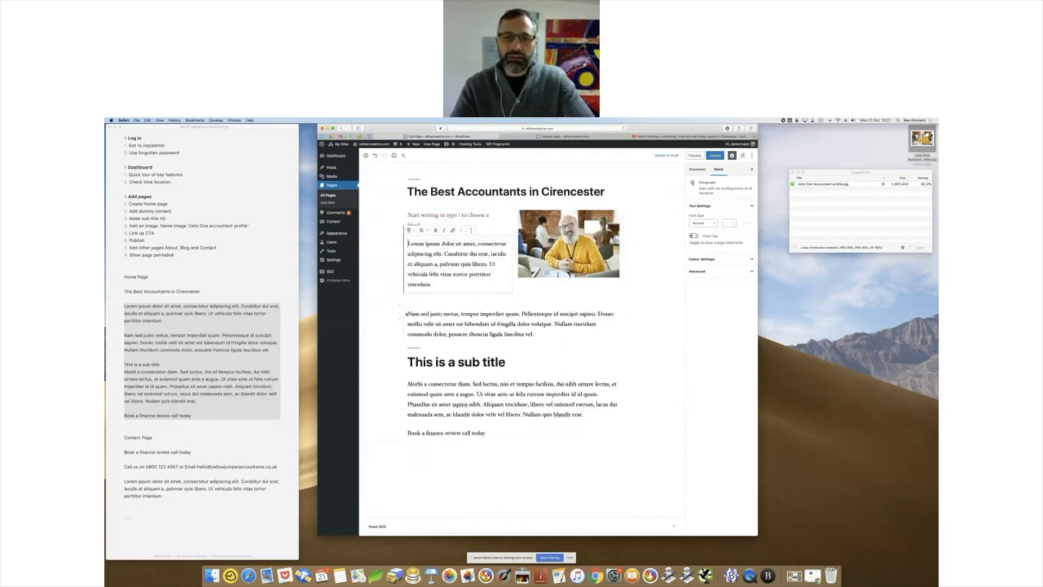
- Move the second body paragraph, "Nam sed justo metus", into the first column beneath the first paragraph
drag(407, 314, 455, 286)
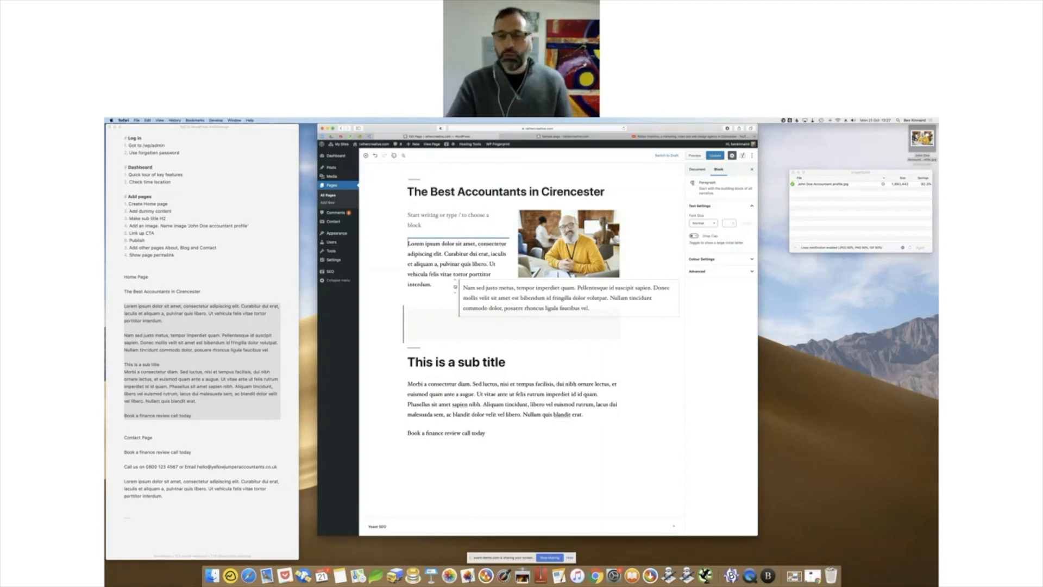
drag(476, 287, 454, 283)
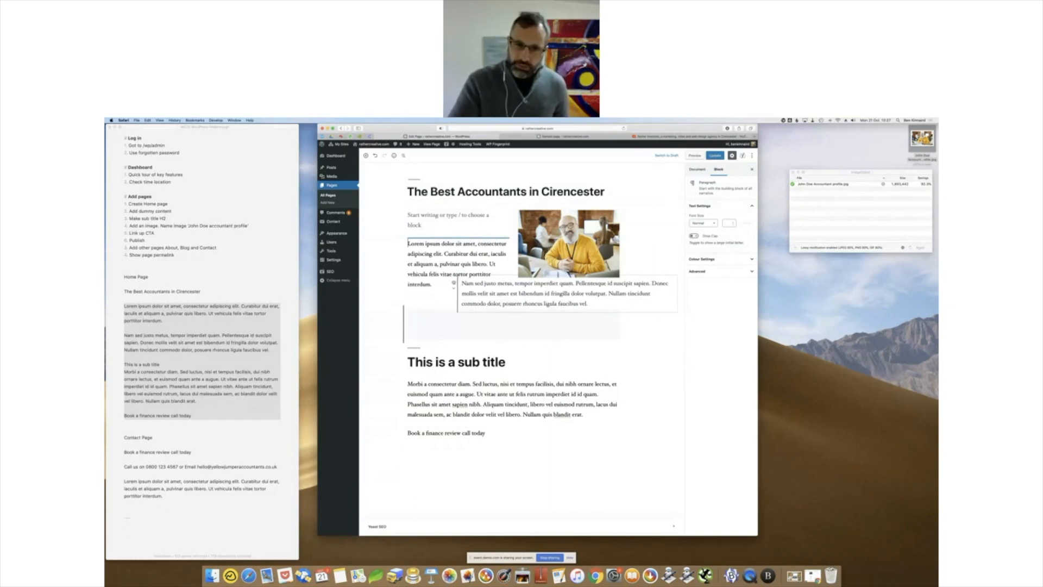
mouse_move(454, 283)
mouse_down()
mouse_move(433, 274)
mouse_move(422, 367)
mouse_move(441, 302)
mouse_move(434, 288)
mouse_up()
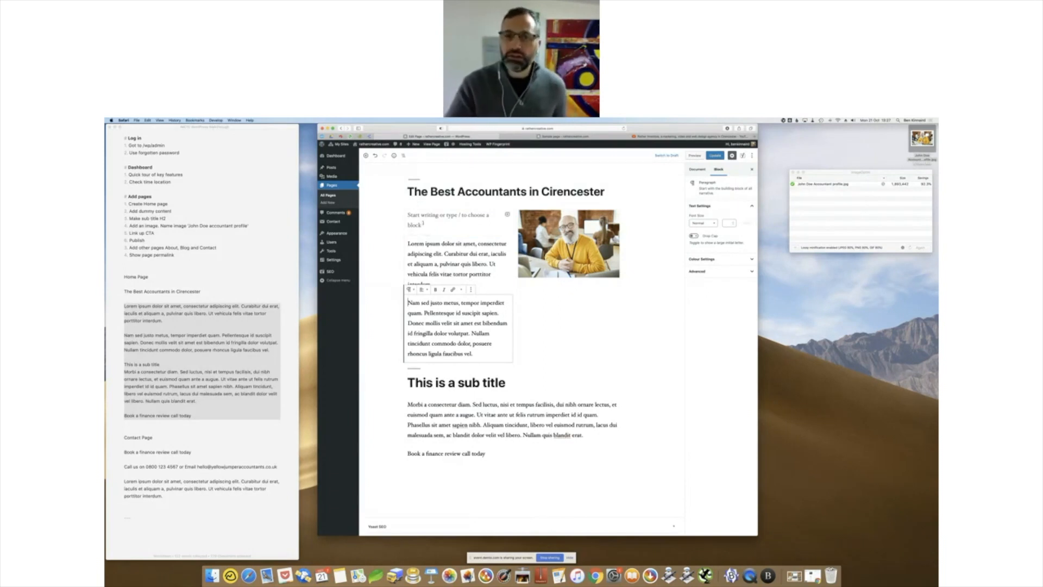
- Remove the empty placeholder block above the first column's text, preview the two-column page and return to editing
click(423, 223)
text(gg)
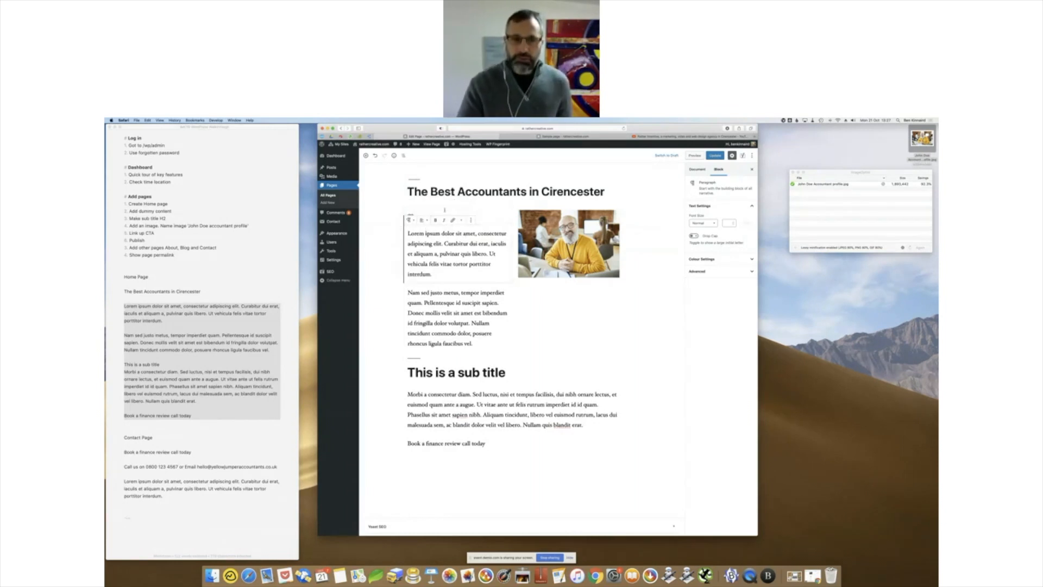
click(471, 203)
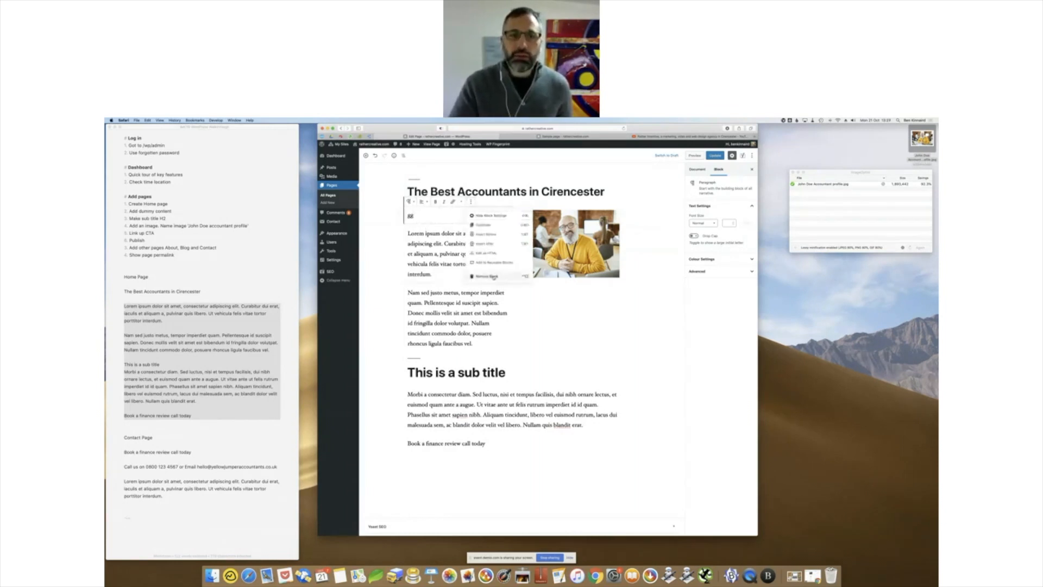
click(492, 259)
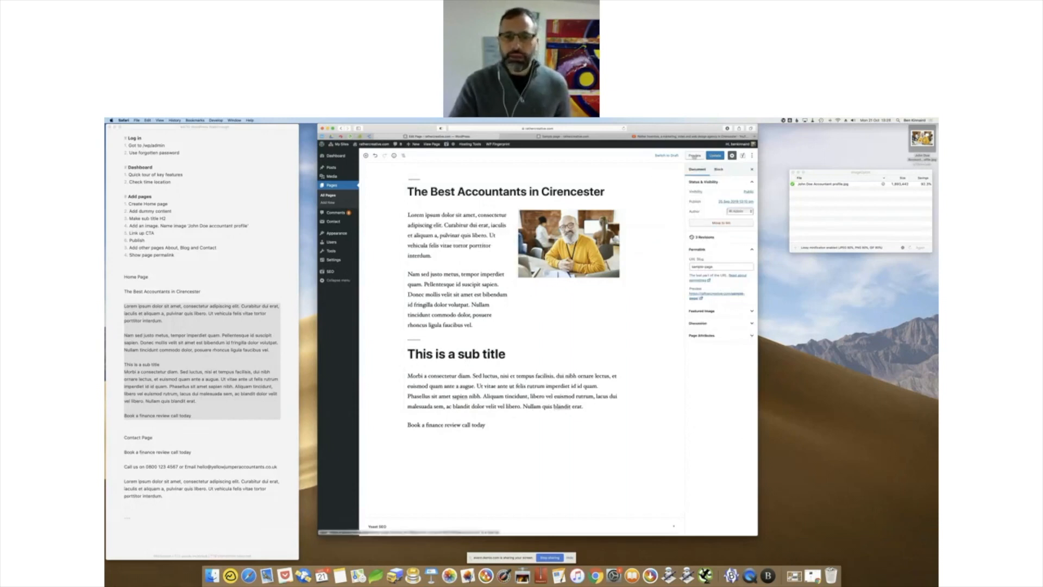
click(695, 156)
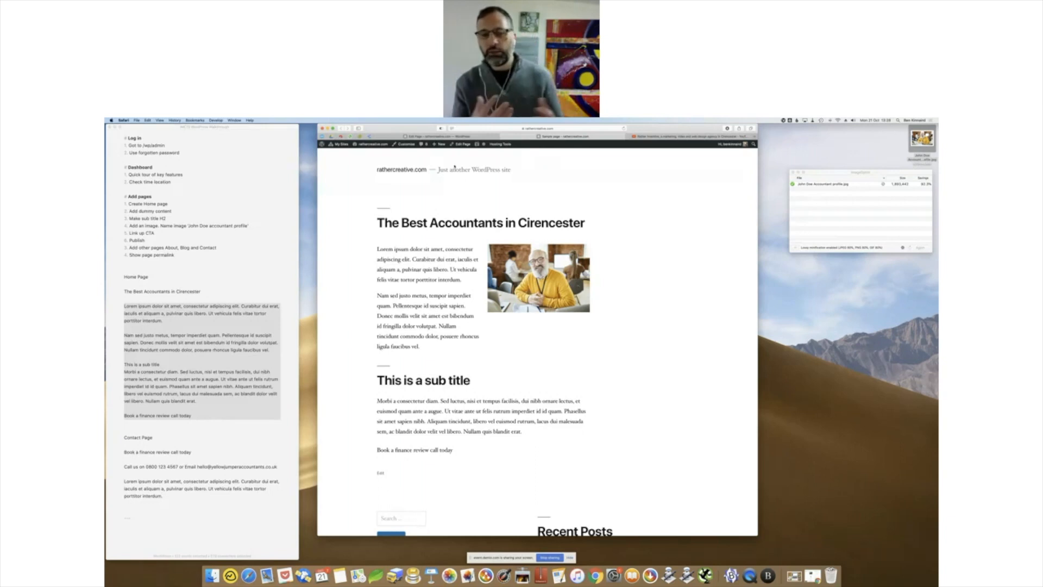
click(463, 144)
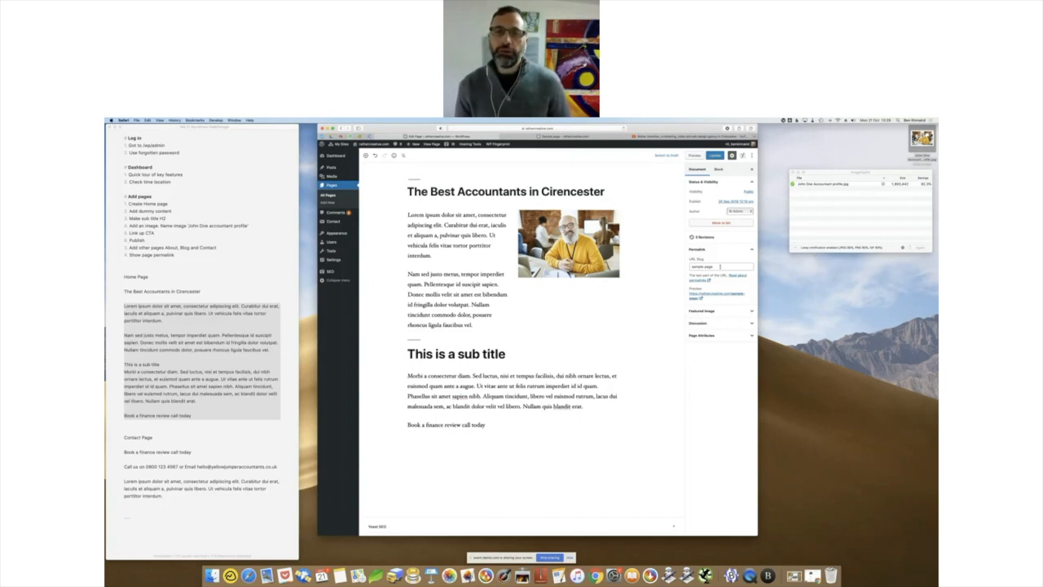
- Set the page's URL slug to "home" and update the page
click(721, 266)
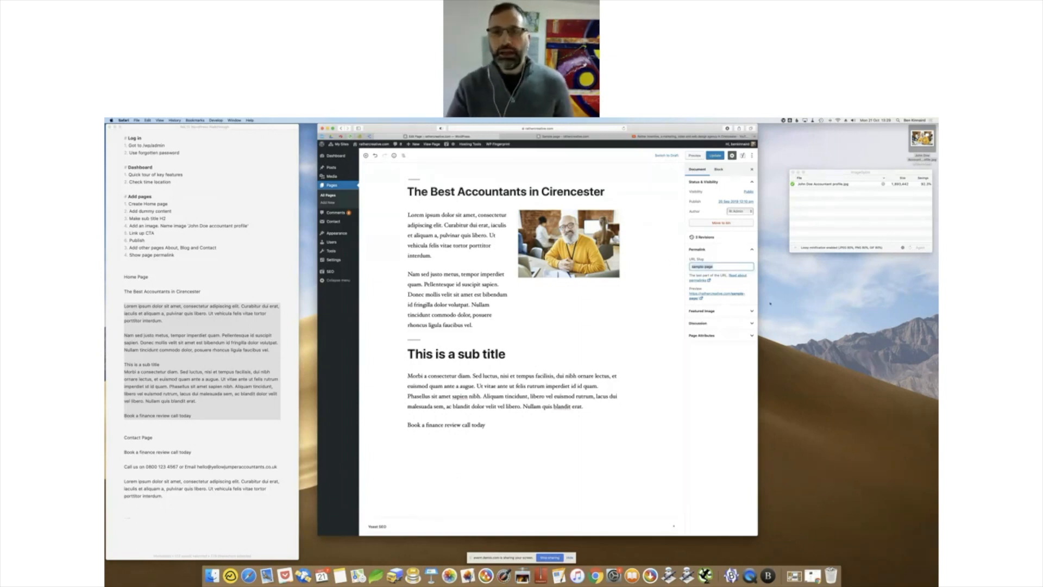
text(home)
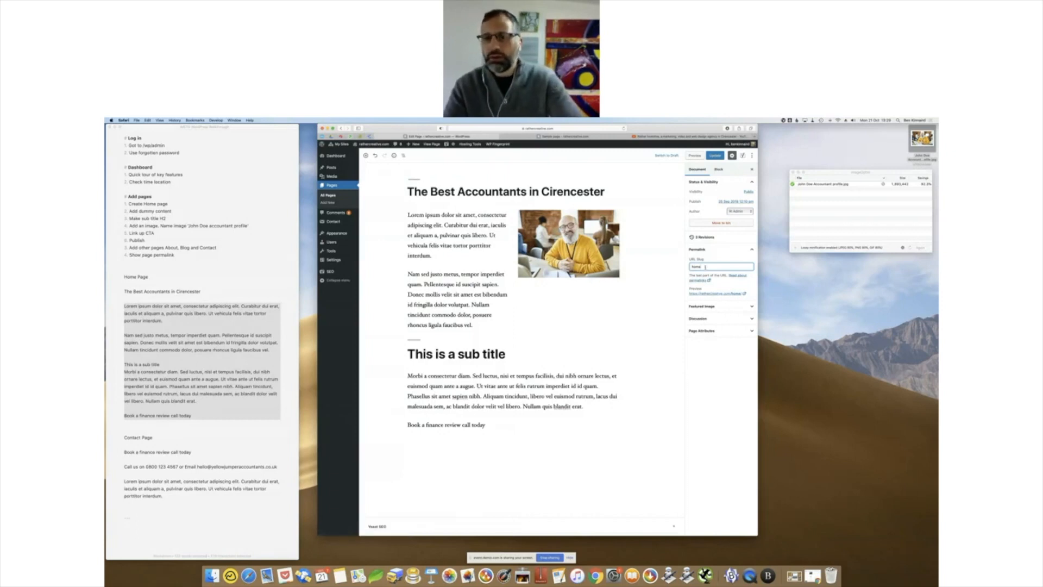
click(715, 156)
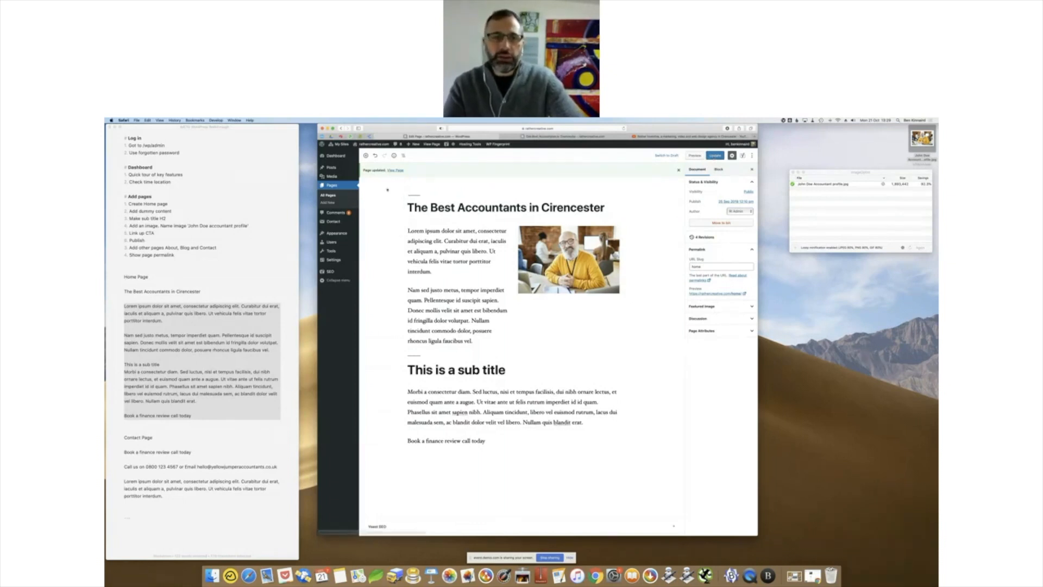
- Create a new page titled "About Us" and fill its body with three lorem ipsum paragraphs
click(325, 203)
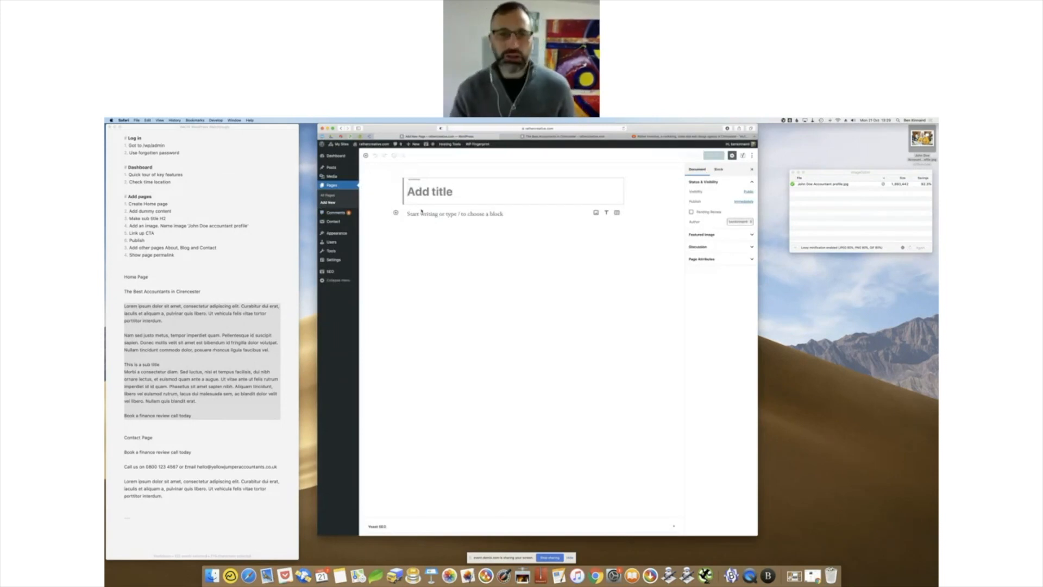
text(About)
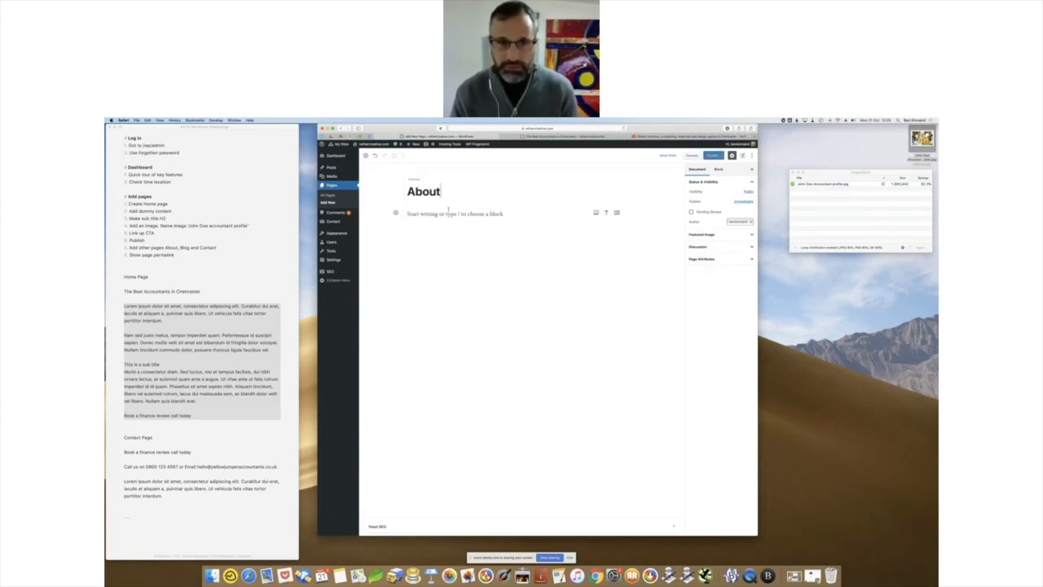
text( Us)
click(449, 214)
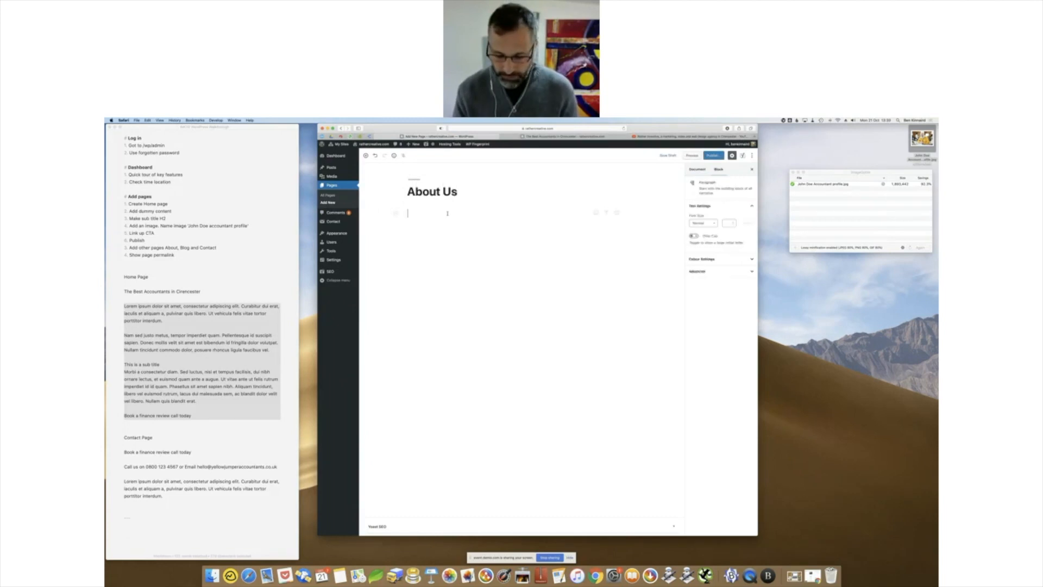
text(lorem)
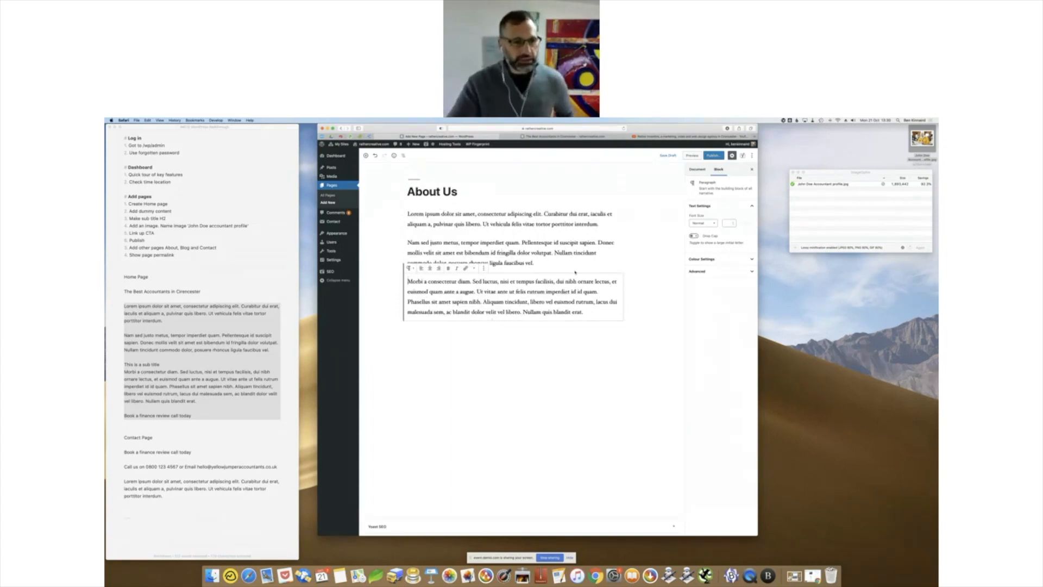
- Publish the About Us page, select its page address, and return to the document settings
click(436, 190)
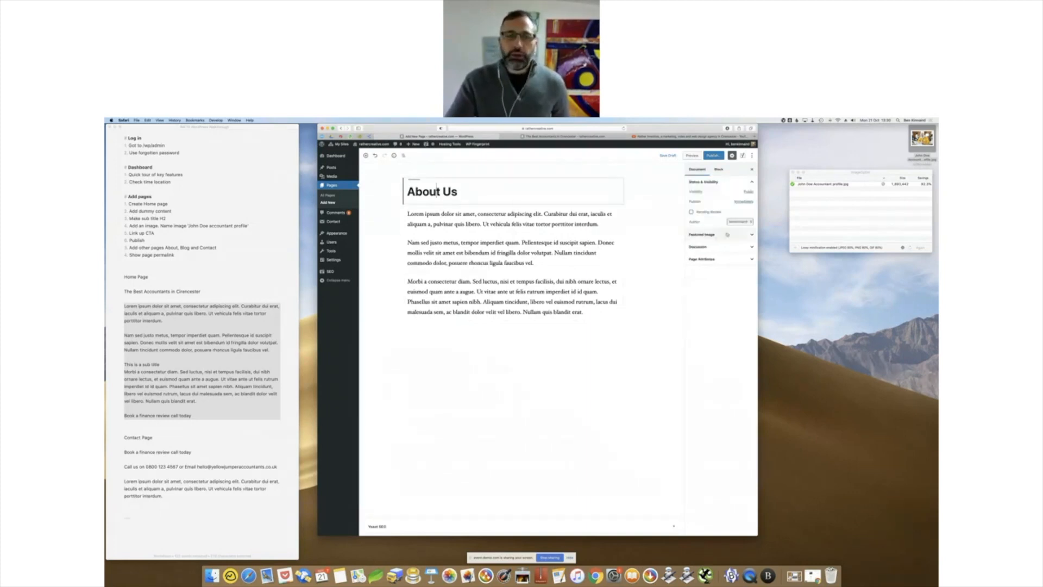
click(710, 157)
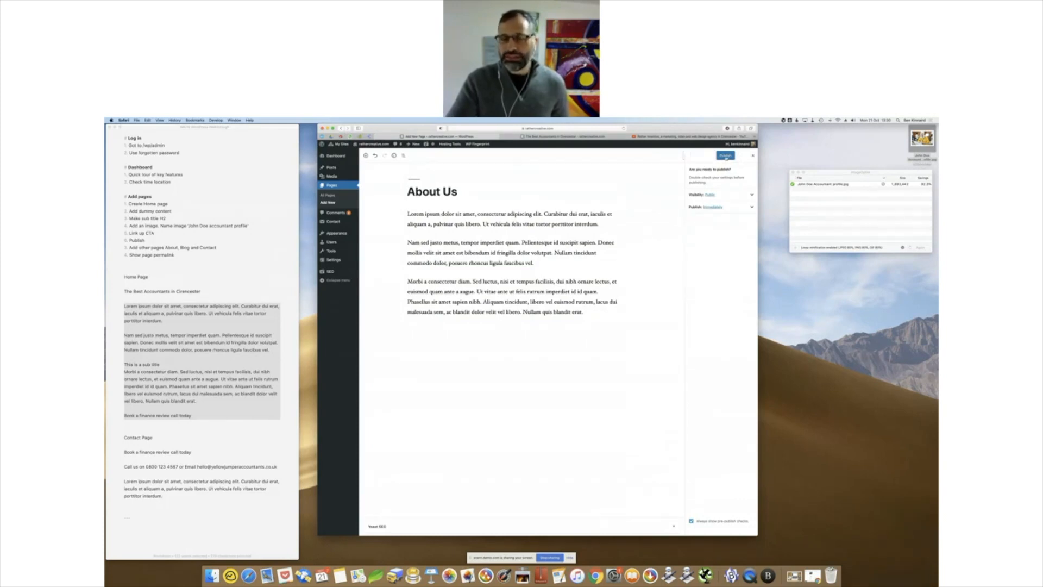
click(725, 157)
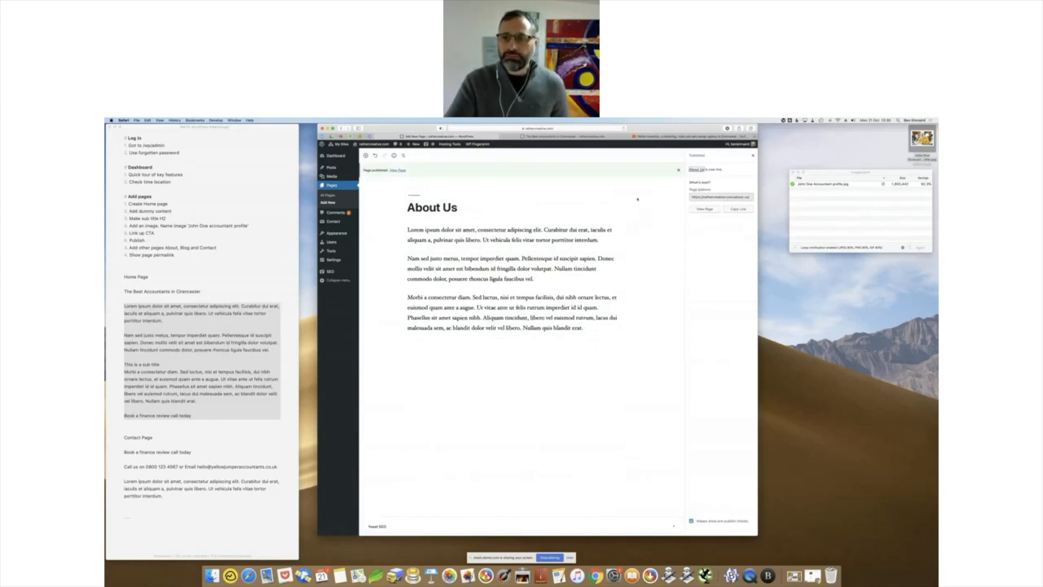
click(729, 197)
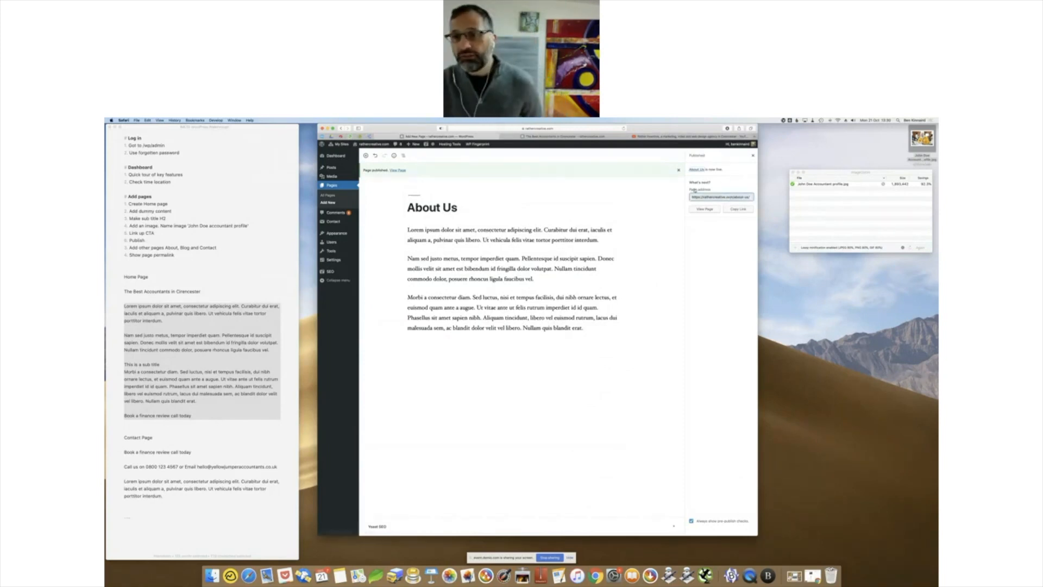
click(753, 156)
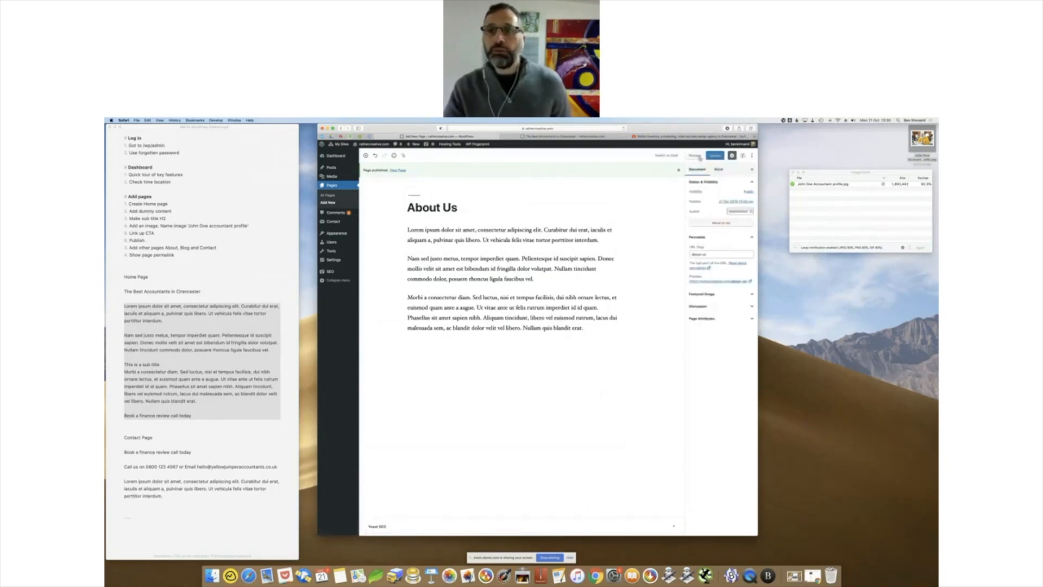
- Check the About Us page's URL slug and update the page, staying on it when asked about leaving
click(727, 255)
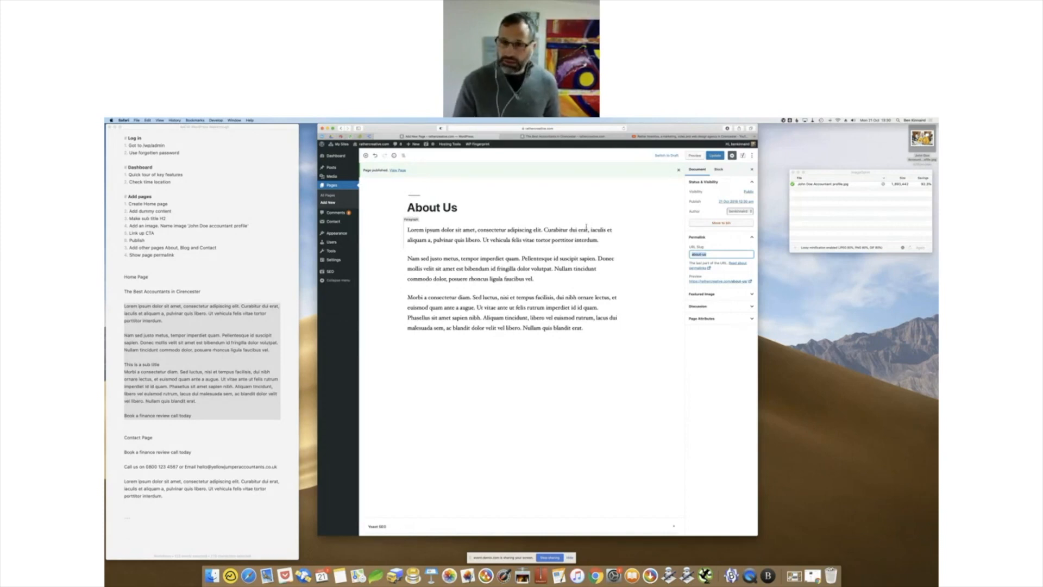
triple_click(712, 253)
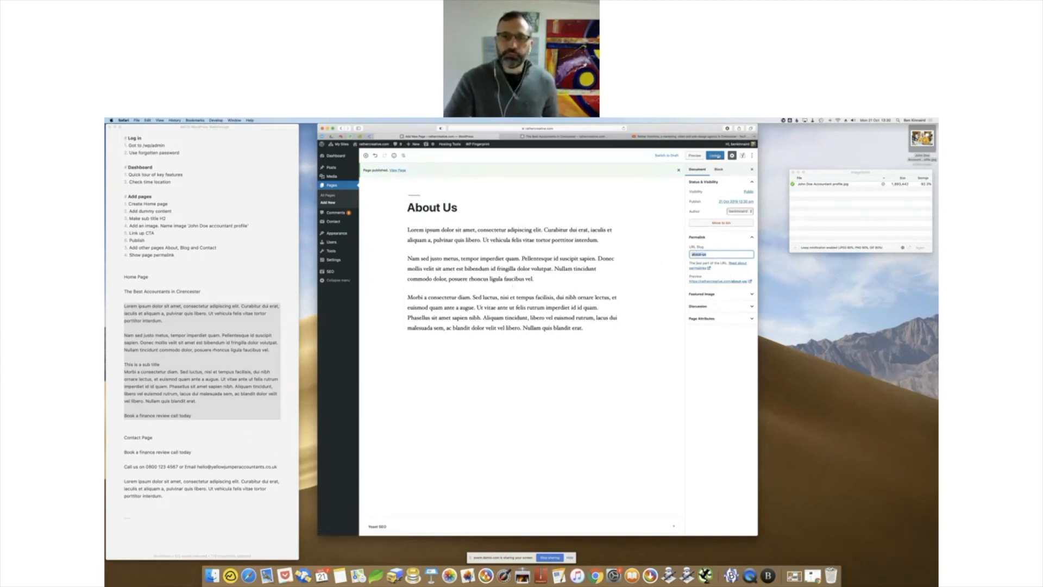
click(328, 202)
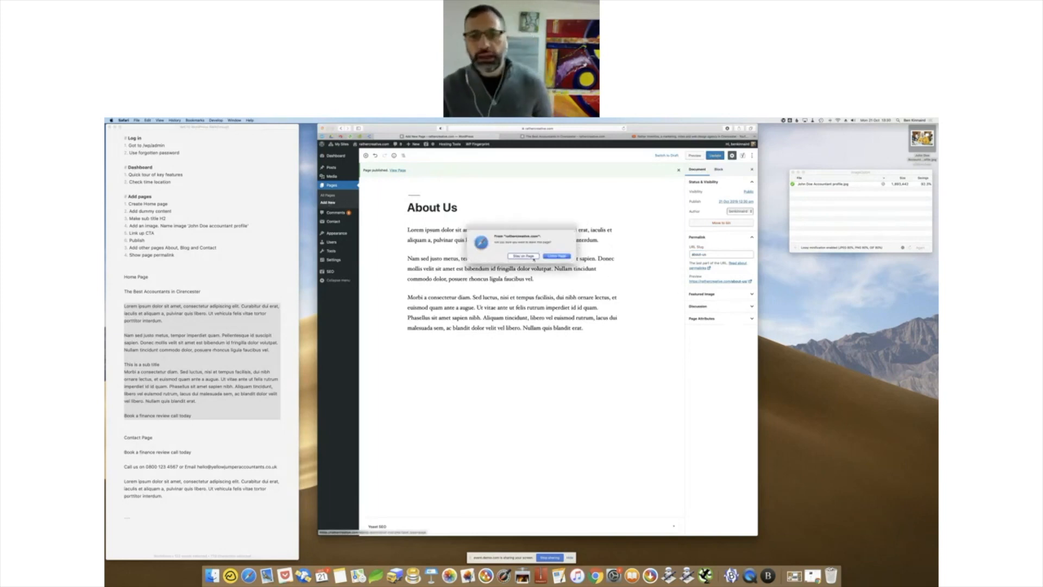
click(532, 257)
click(717, 156)
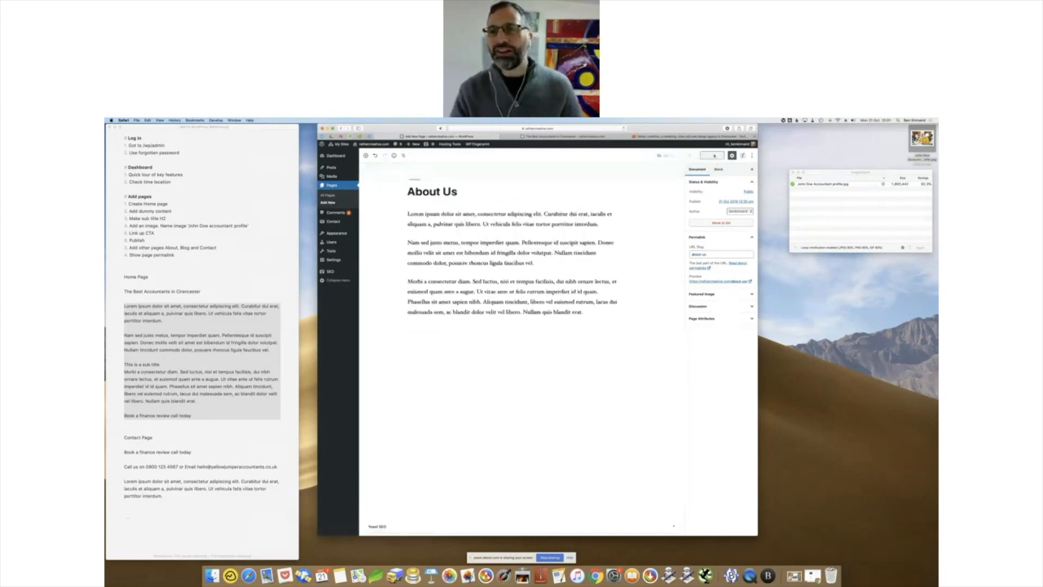
- Create a new page titled "Blog" with no body content and publish it
click(329, 202)
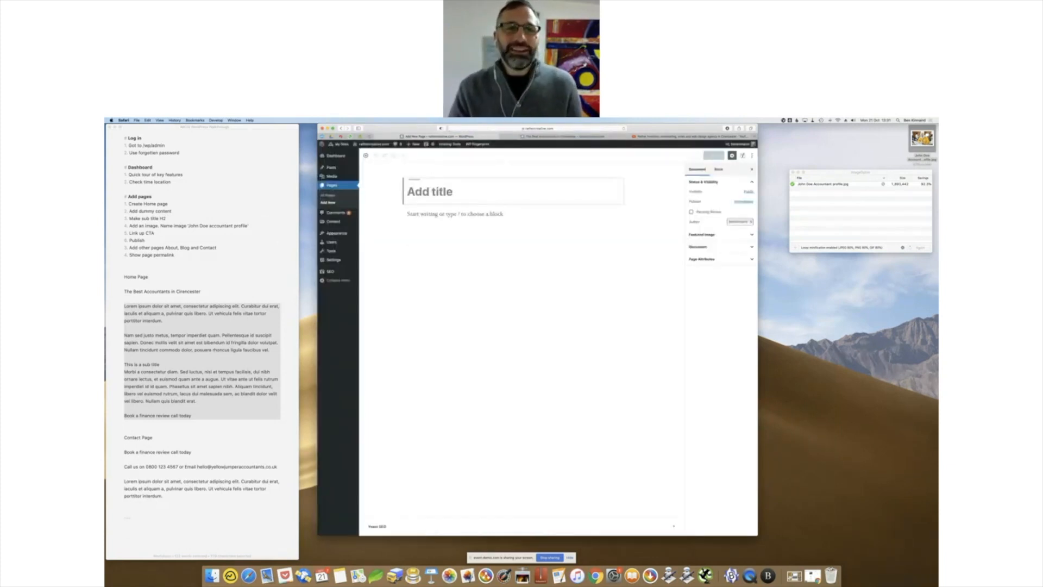
text(Blog)
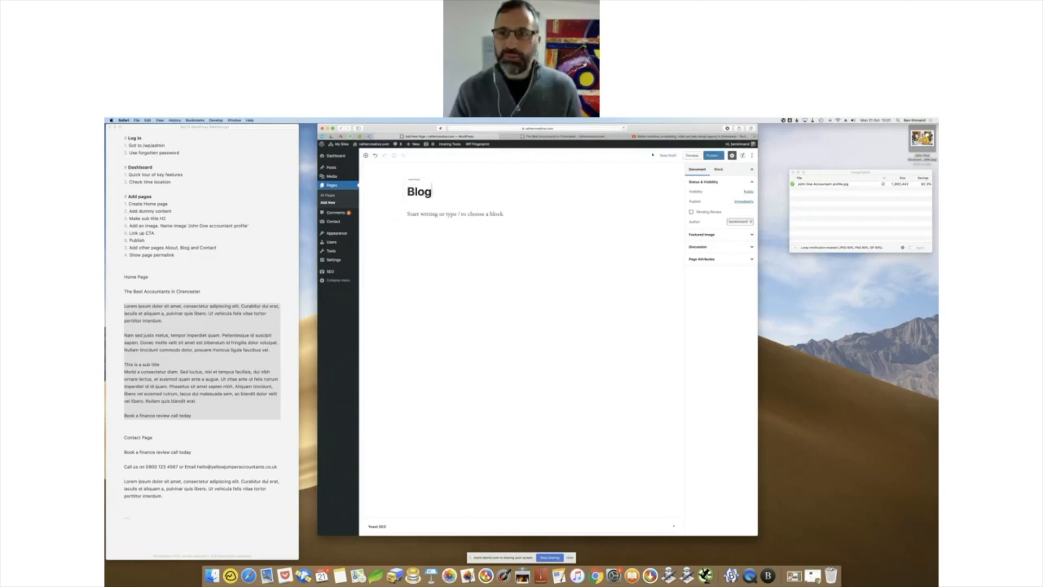
click(715, 156)
click(720, 155)
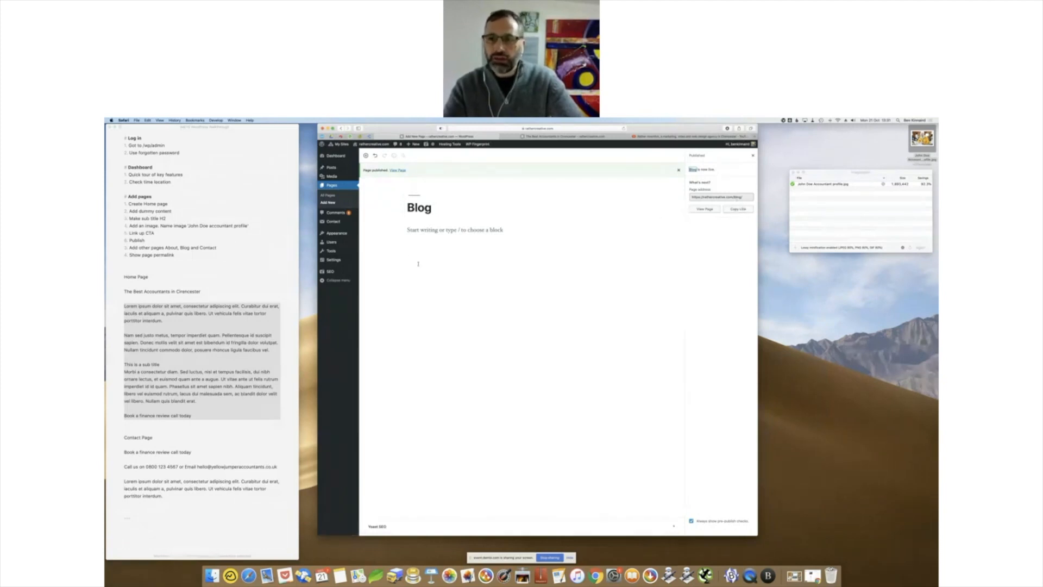
- Create a new page titled "Contact" and paste in the call-to-action line, contact details and lorem ipsum paragraph from the notes
click(330, 203)
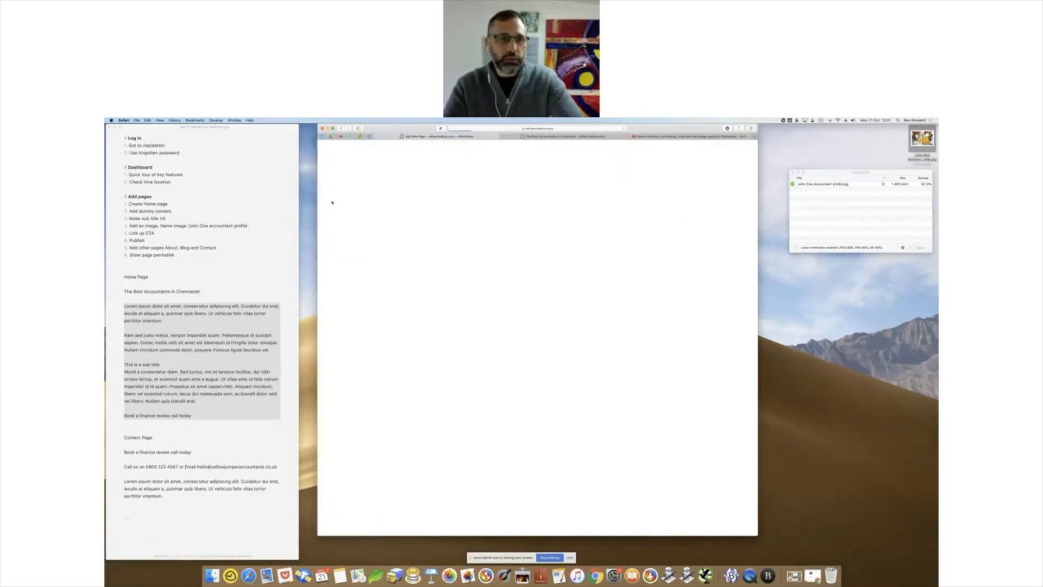
text(Contact)
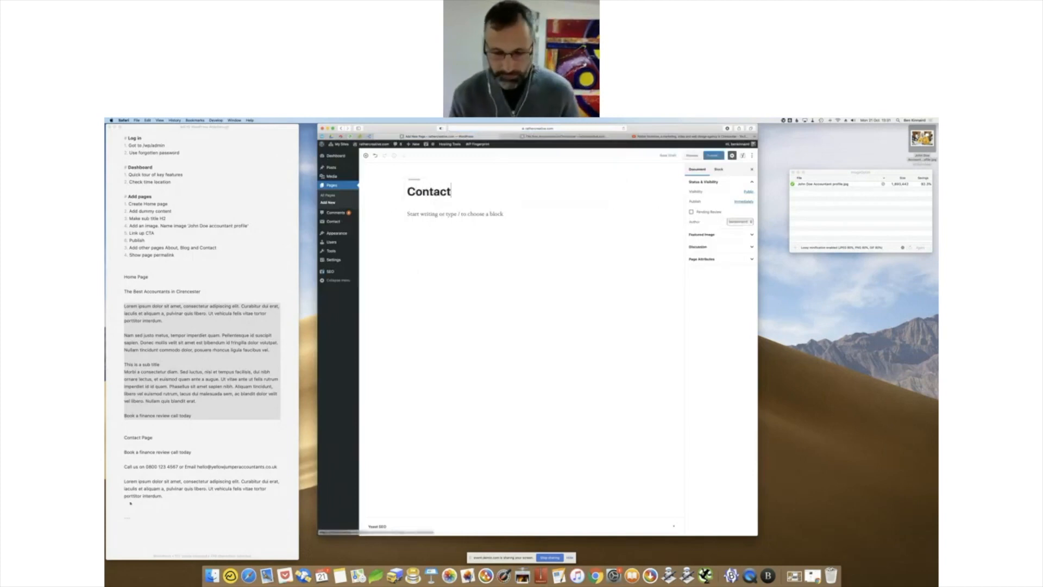
click(163, 496)
drag(163, 496, 124, 451)
key(super+c)
click(451, 216)
key(super+v)
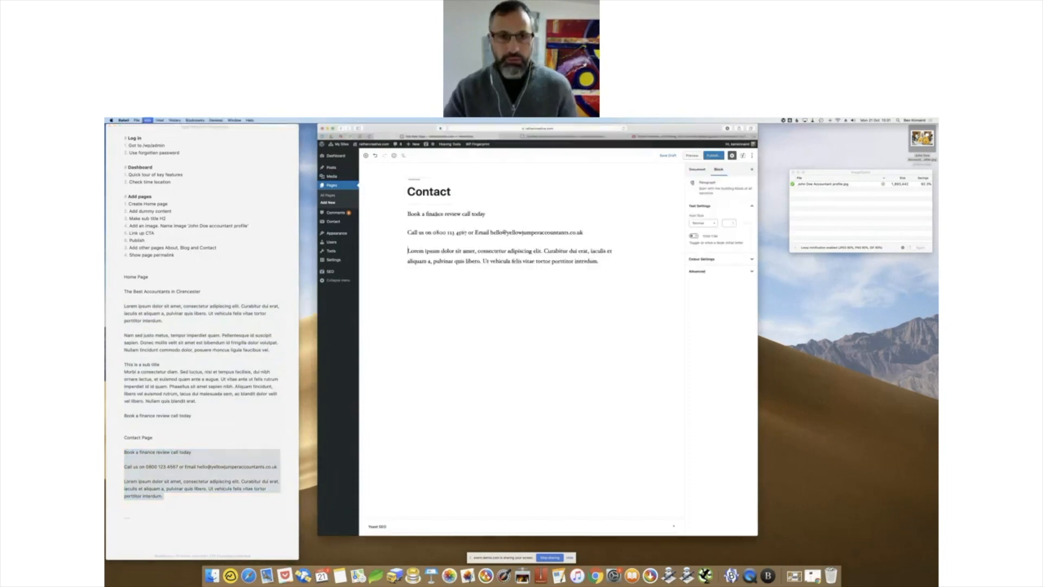
- Convert the "Book a finance review call today" line to a heading, try smaller and larger levels, and settle on Heading 2
click(480, 213)
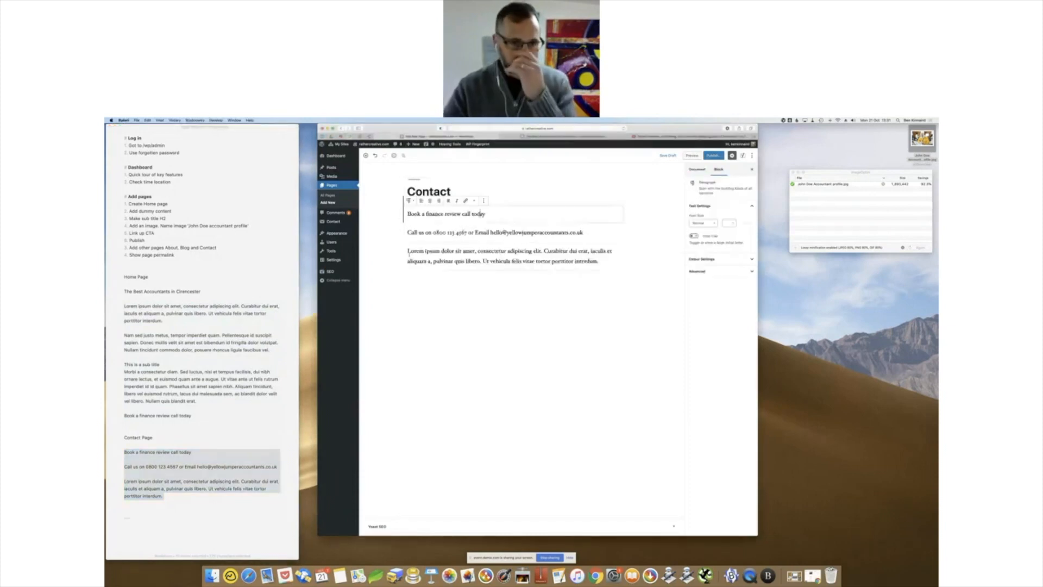
click(408, 200)
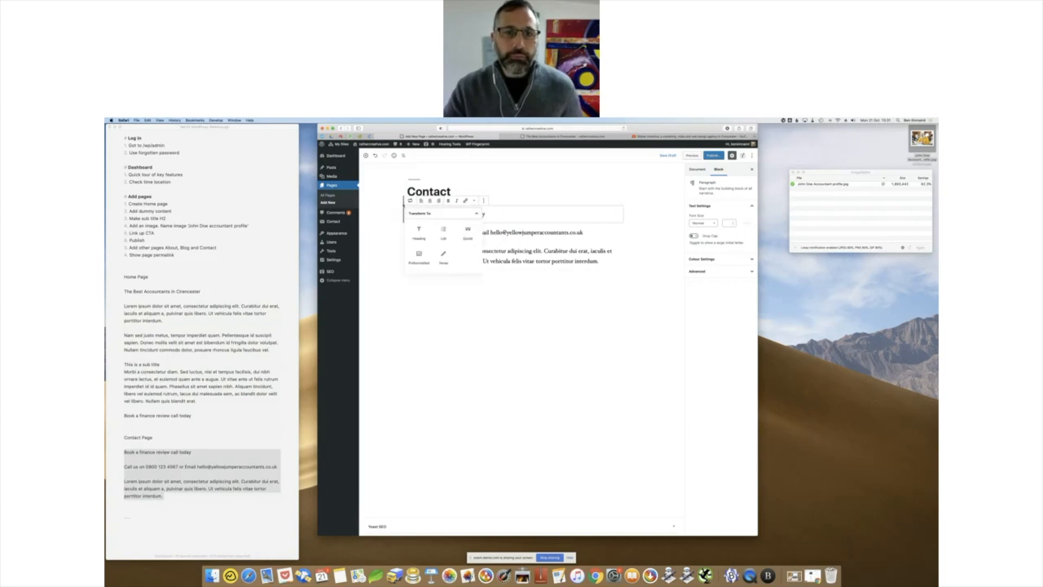
click(419, 233)
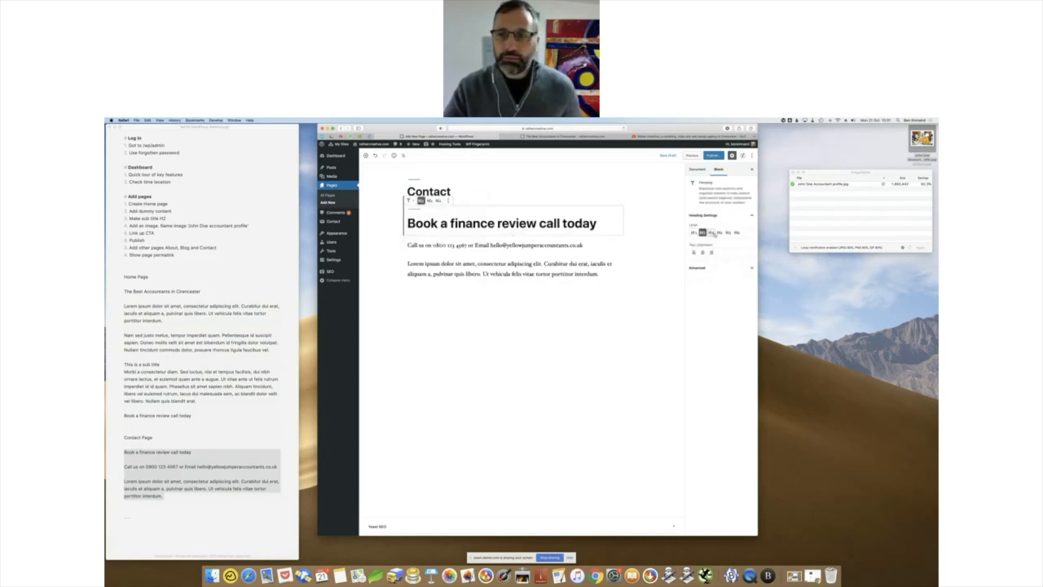
click(720, 232)
click(736, 233)
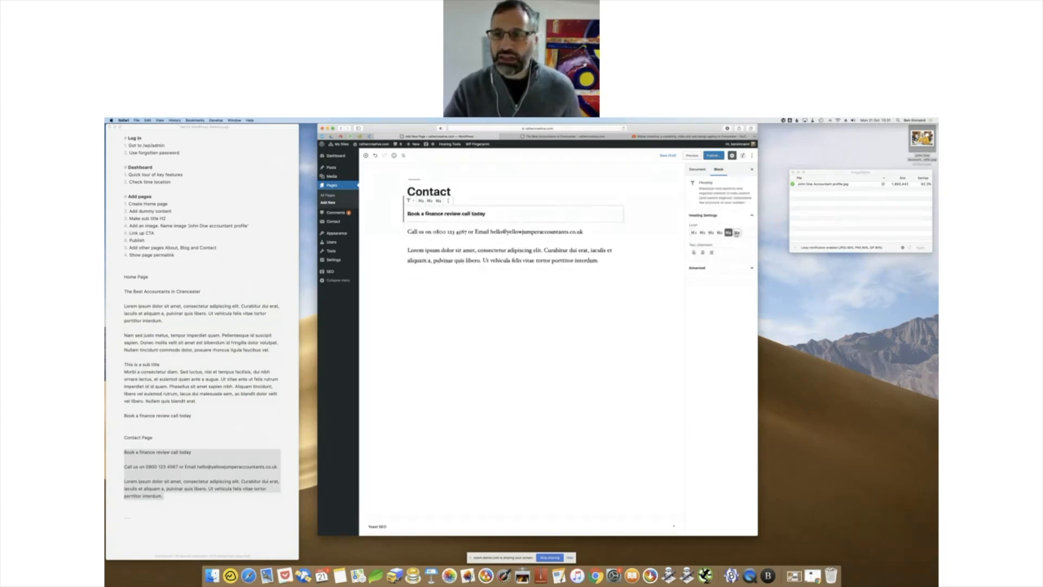
click(694, 233)
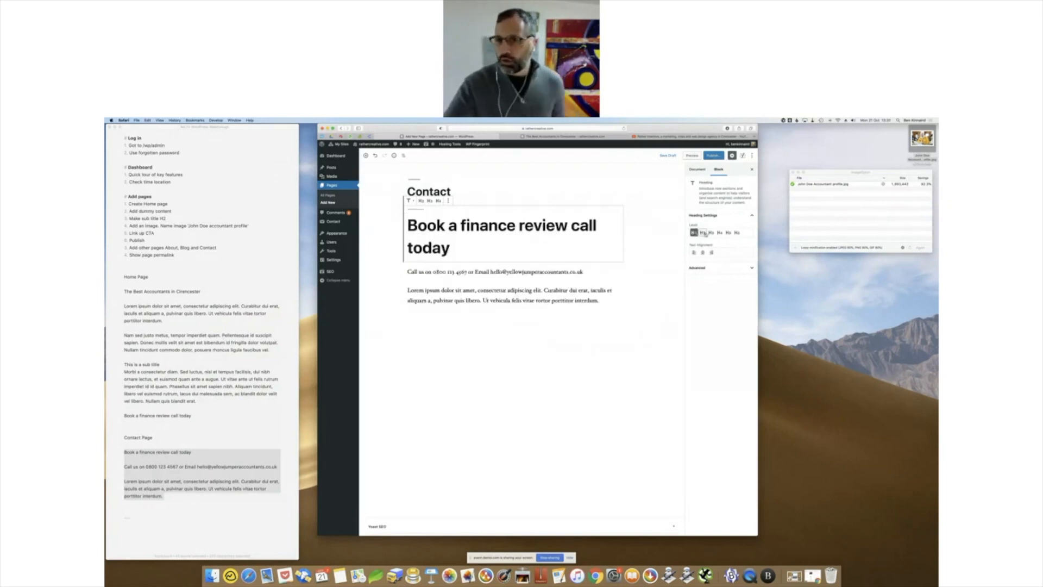
click(703, 233)
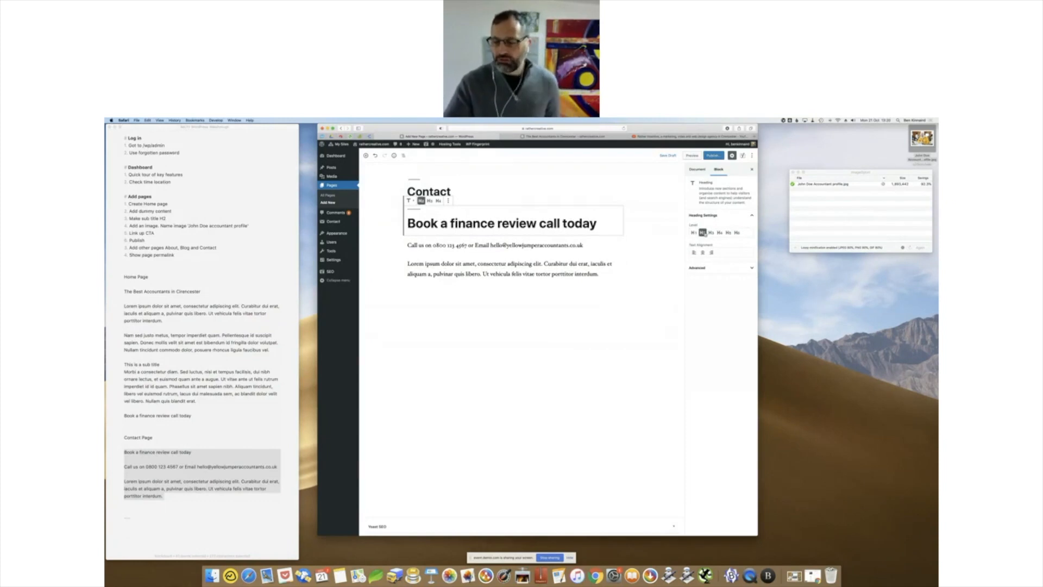
- Compare Heading 3 and smaller levels on the call-to-action line and return it to Heading 2
click(712, 233)
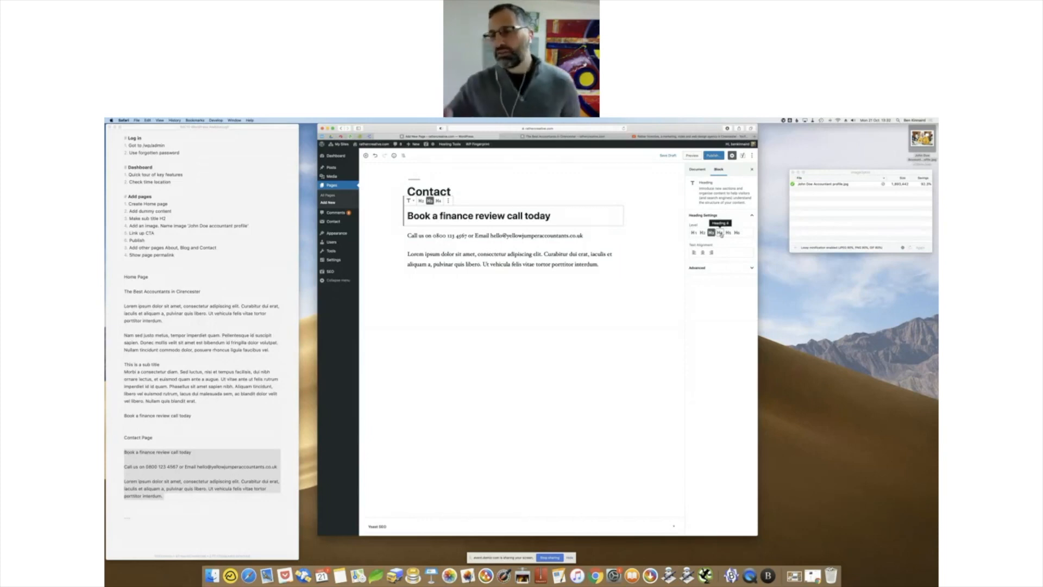
click(728, 233)
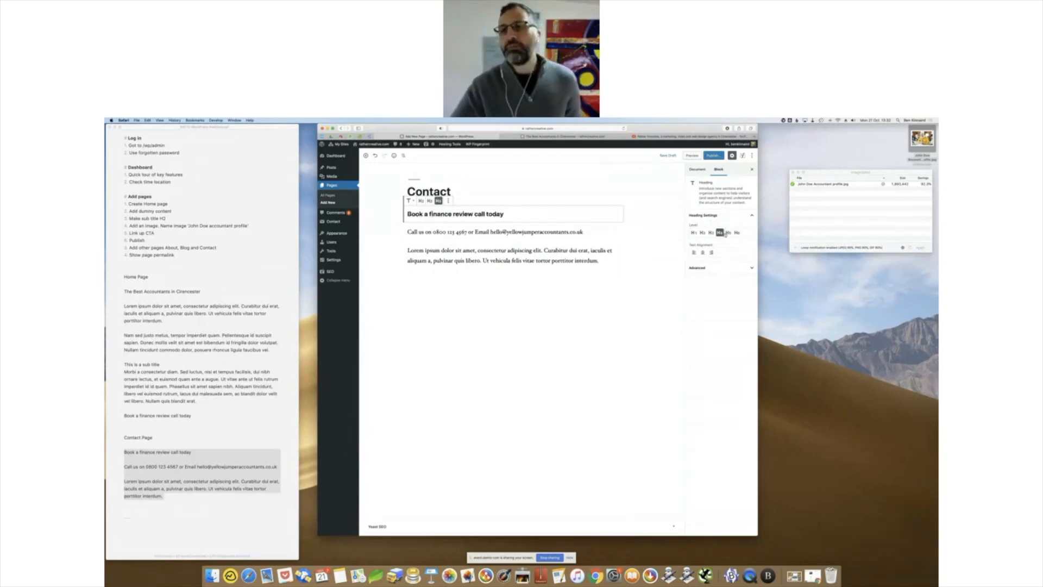
click(737, 233)
click(720, 233)
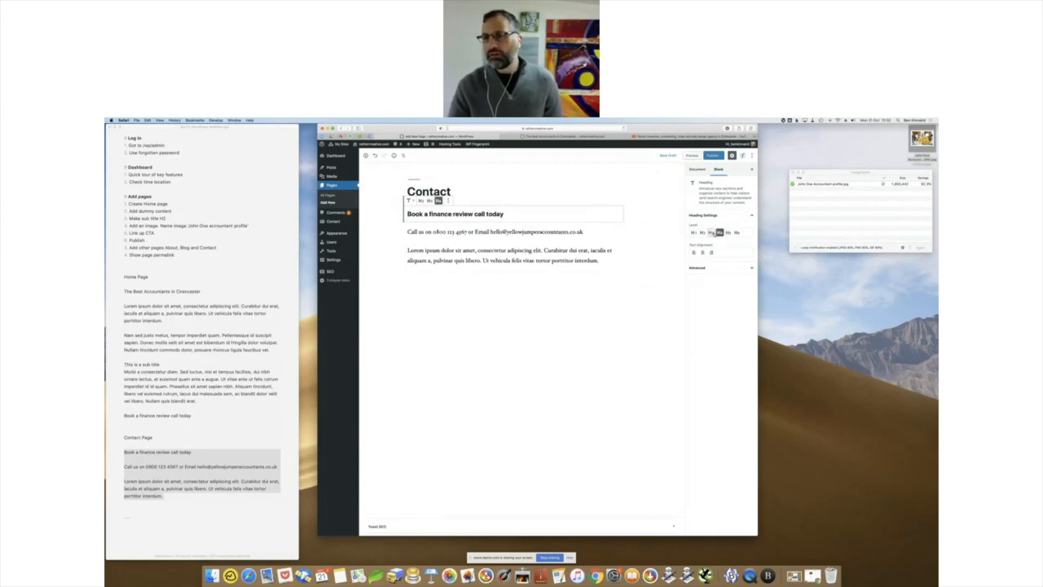
click(703, 233)
click(712, 232)
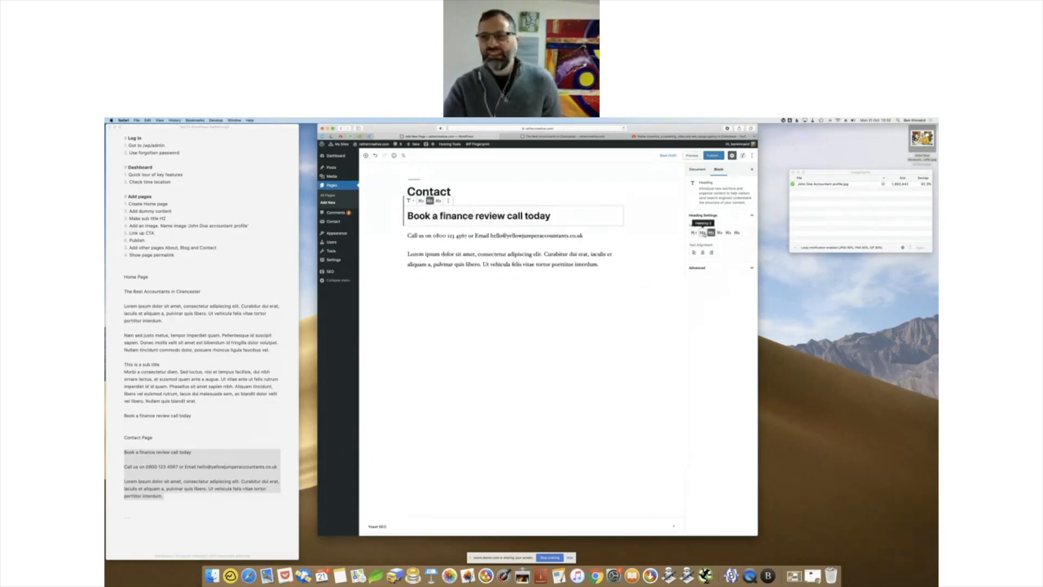
click(702, 232)
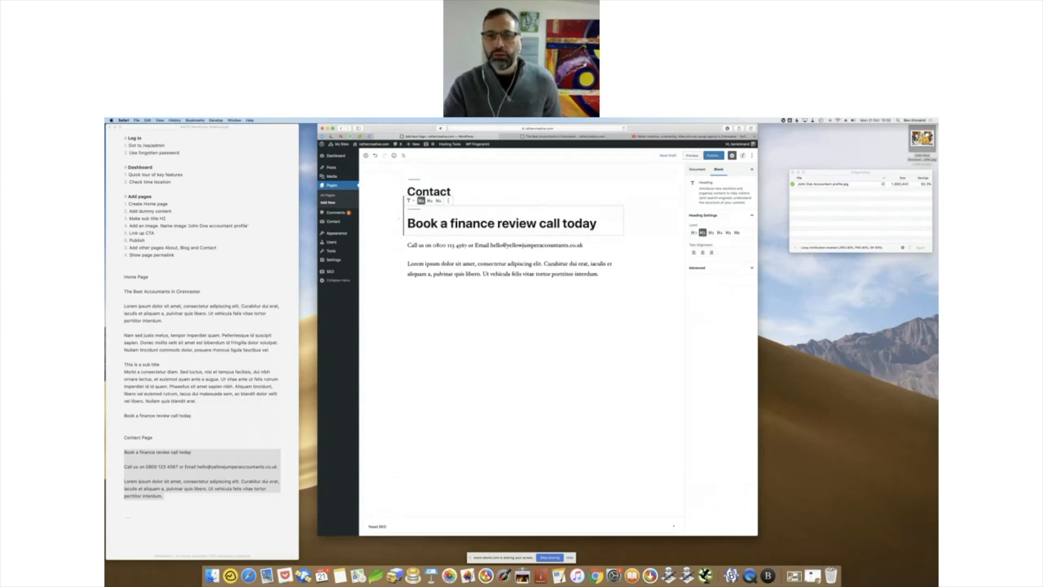
- Try centre and left alignment on the call-to-action heading and restore its default alignment
click(702, 252)
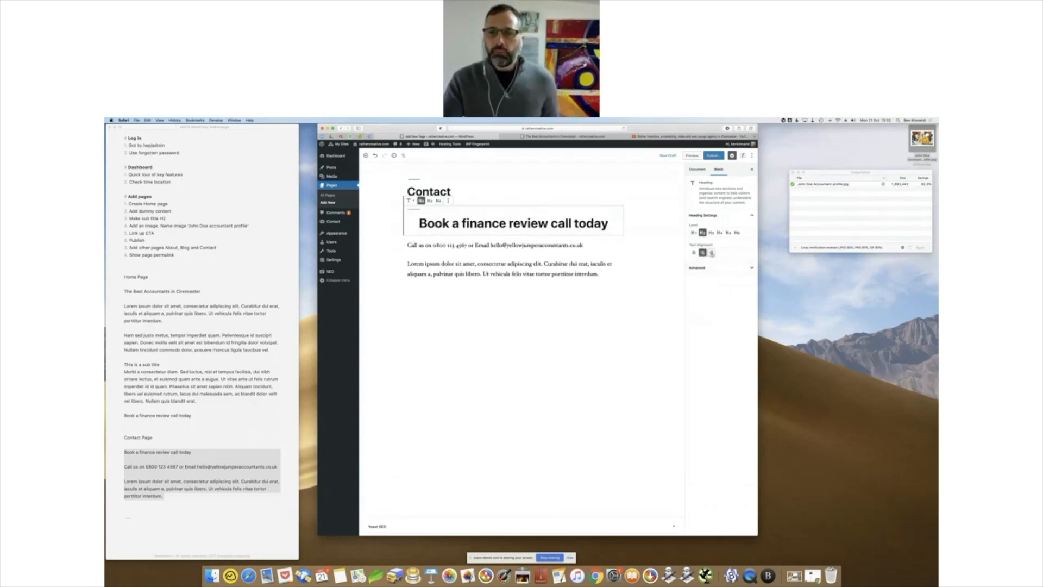
click(694, 252)
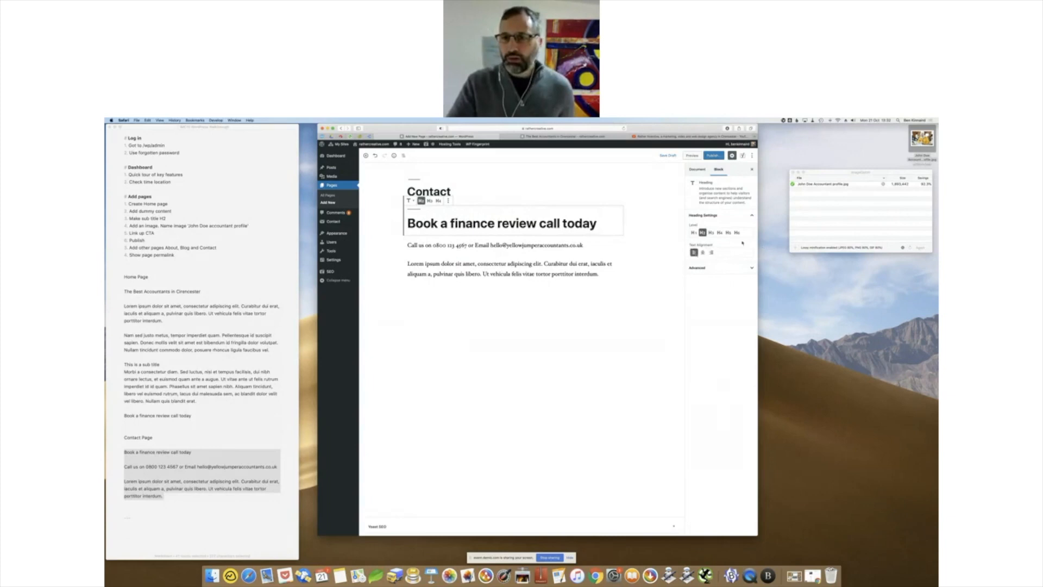
click(694, 253)
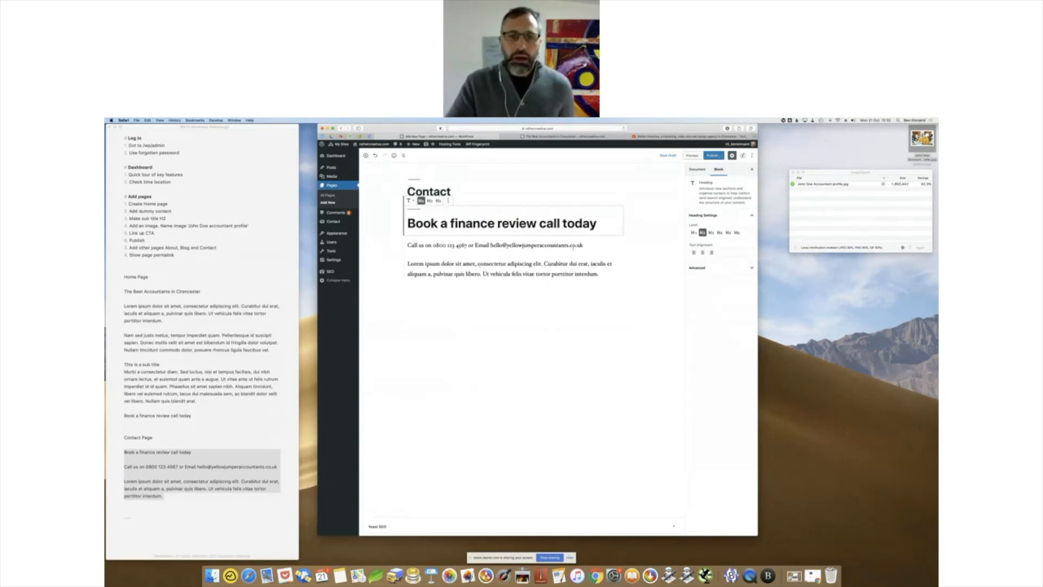
- Change "Email" to lowercase "email" in the Contact page's contact details line
drag(584, 245, 494, 246)
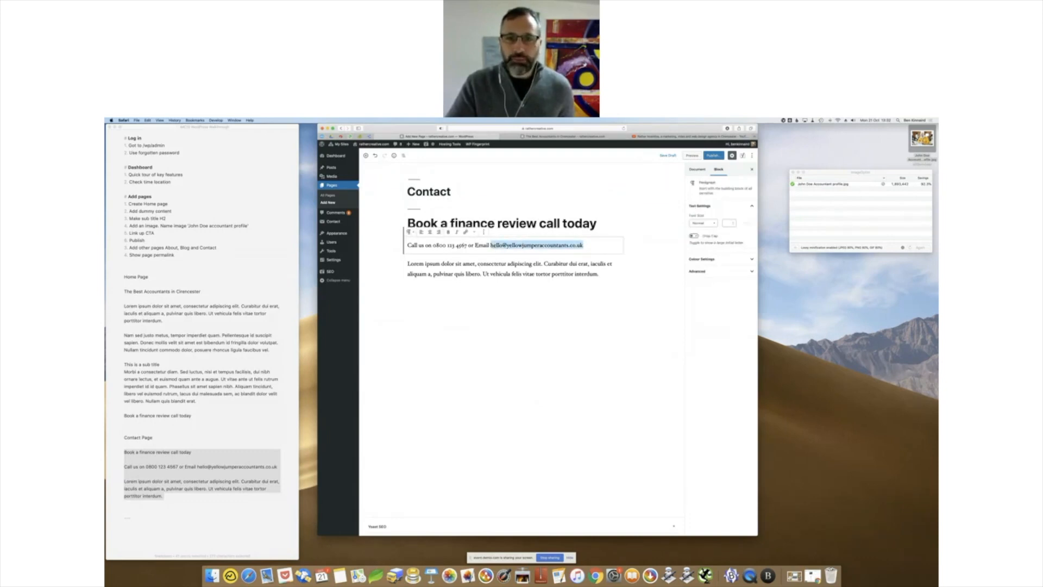
click(479, 245)
key(BackSpace)
text(e)
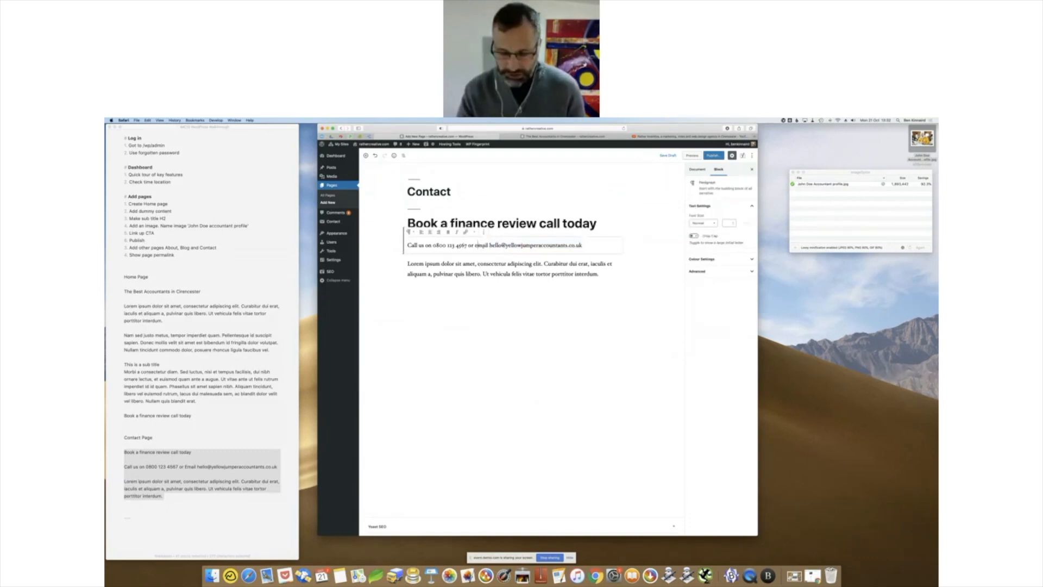
- Link the e-mail address in the contact details line to a "mailto:" link using that same address
drag(589, 241, 490, 245)
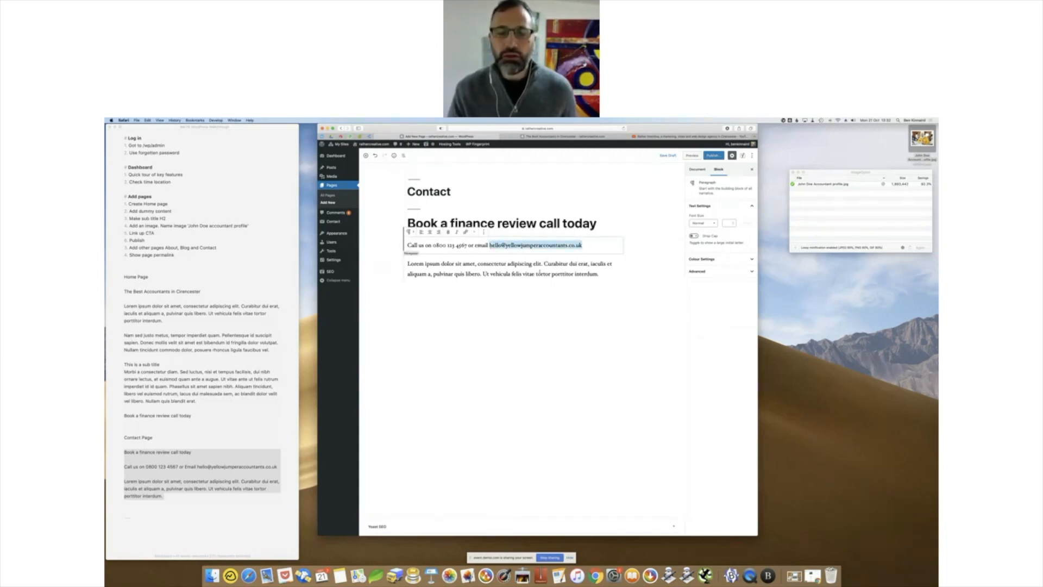
click(467, 232)
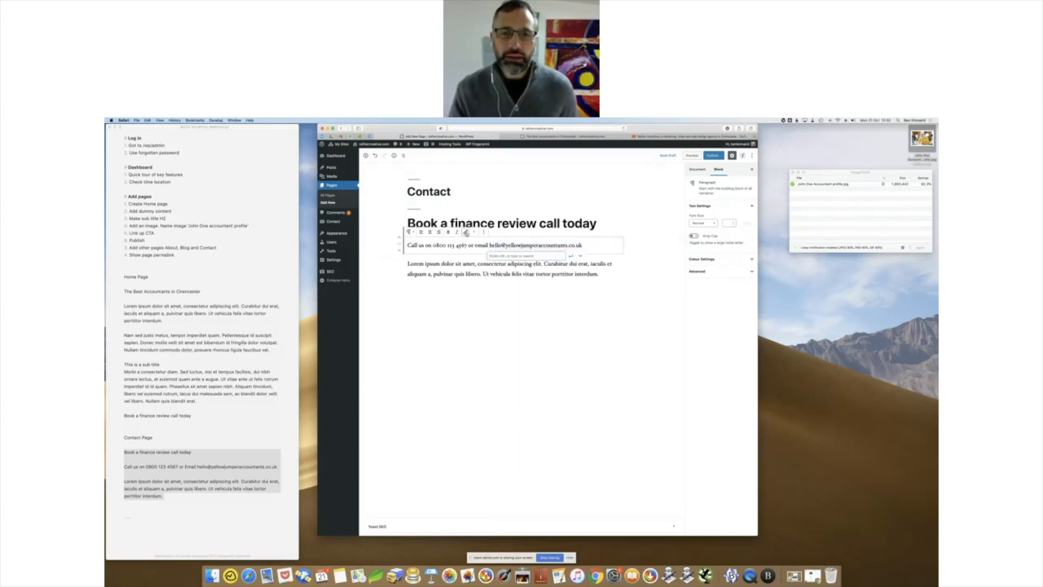
drag(583, 245, 488, 245)
key(super+c)
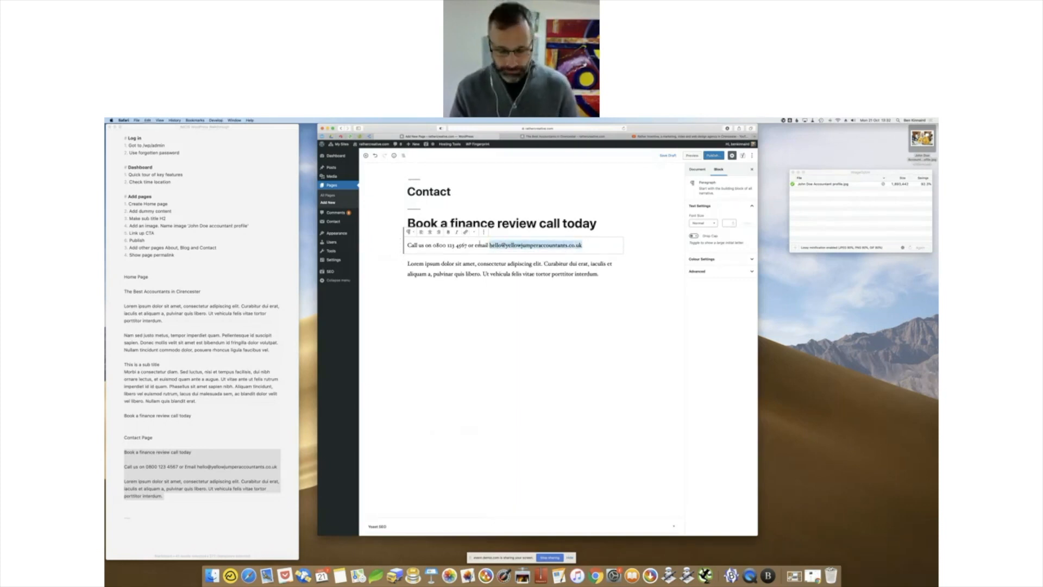
click(466, 232)
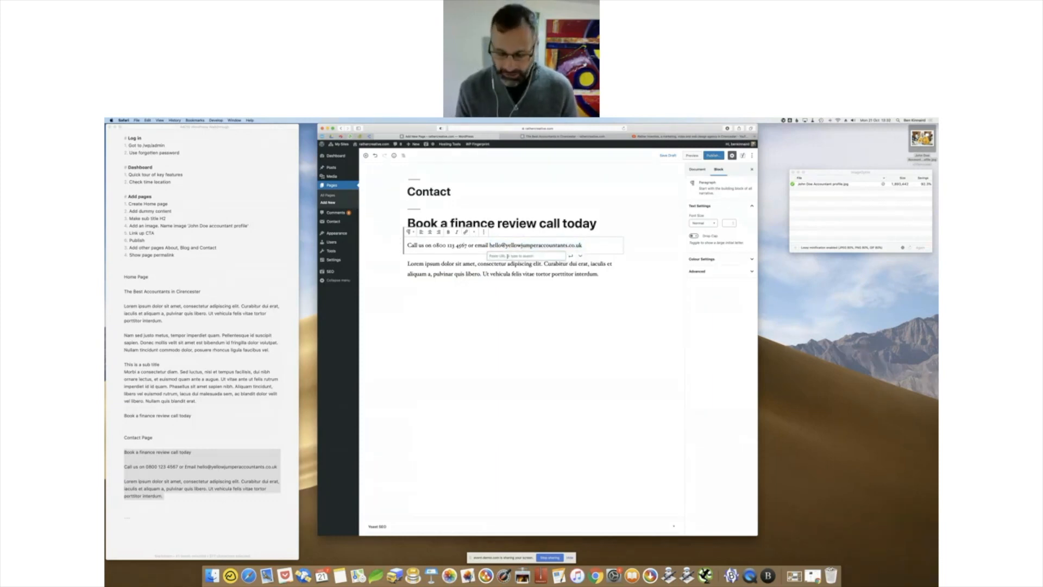
text(mai)
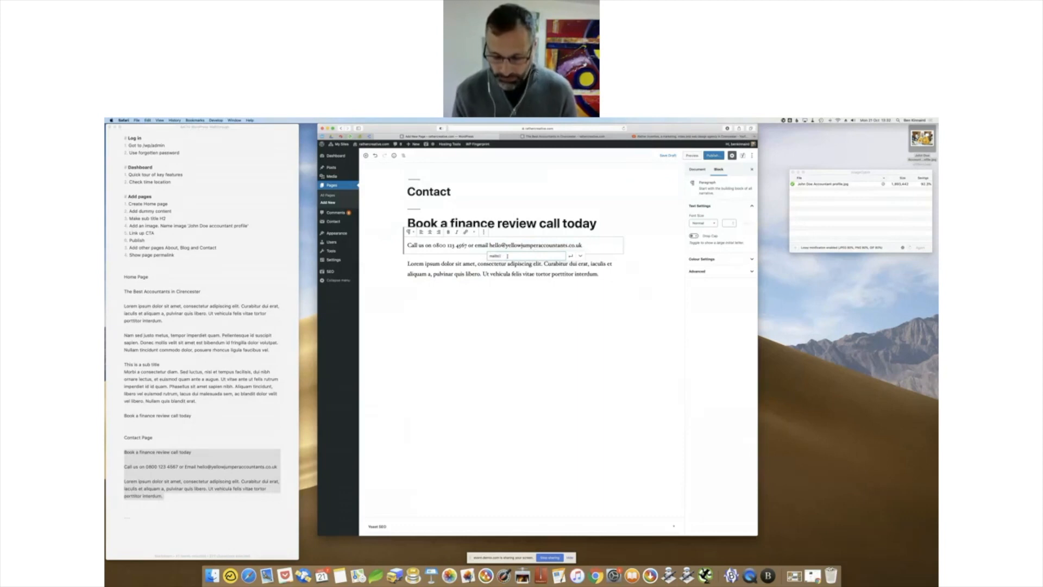
text(lto:)
key(super+v)
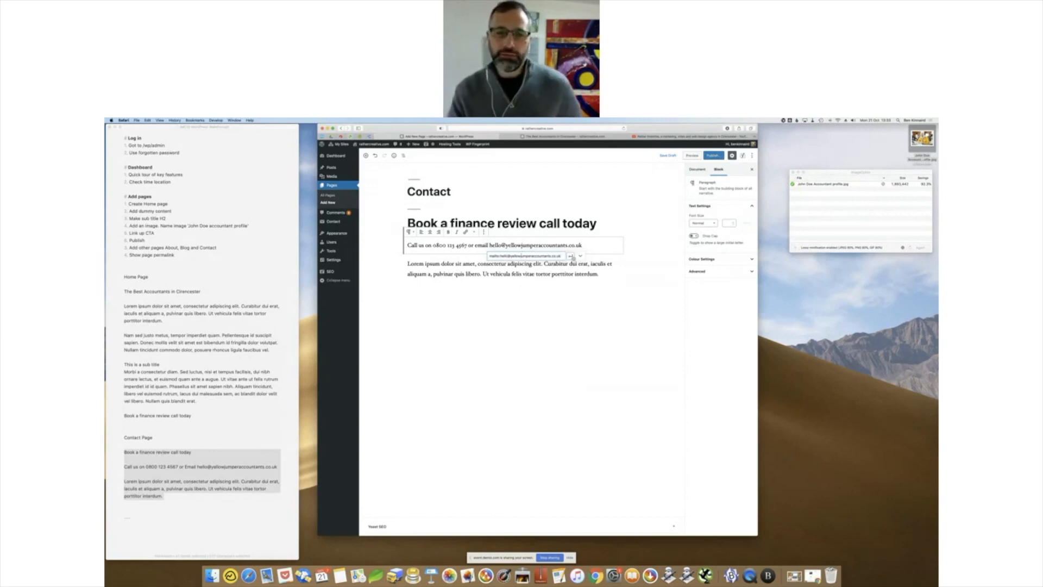
click(570, 255)
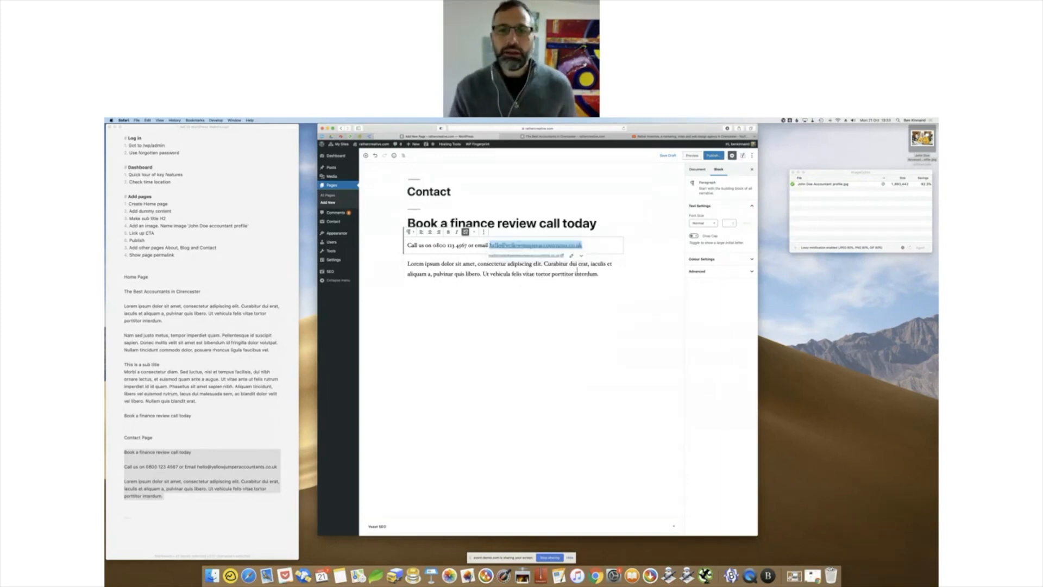
click(565, 280)
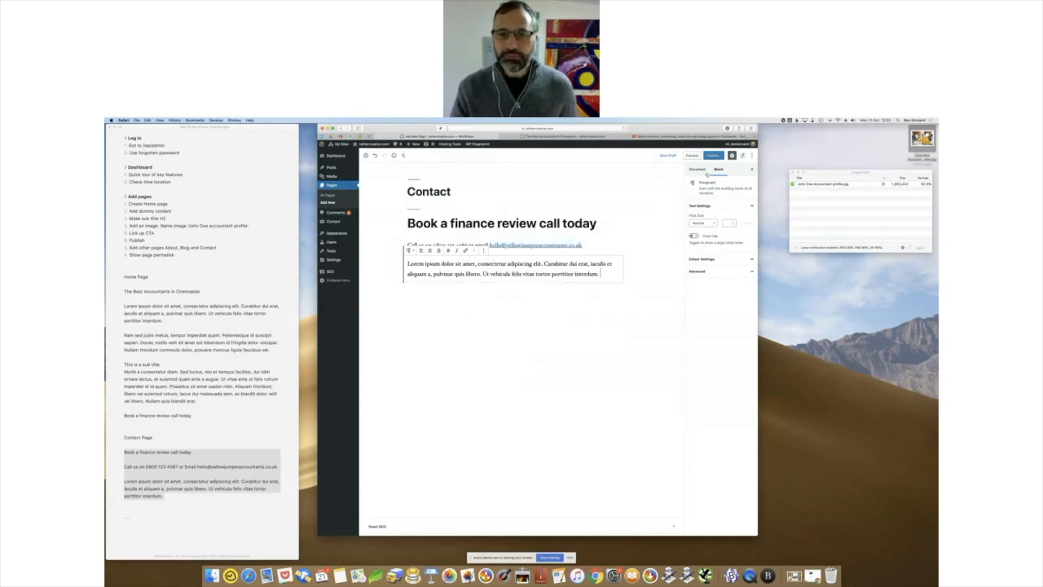
- Preview the Contact page and test its e-mail link, discarding the draft message and closing the mail window
click(693, 156)
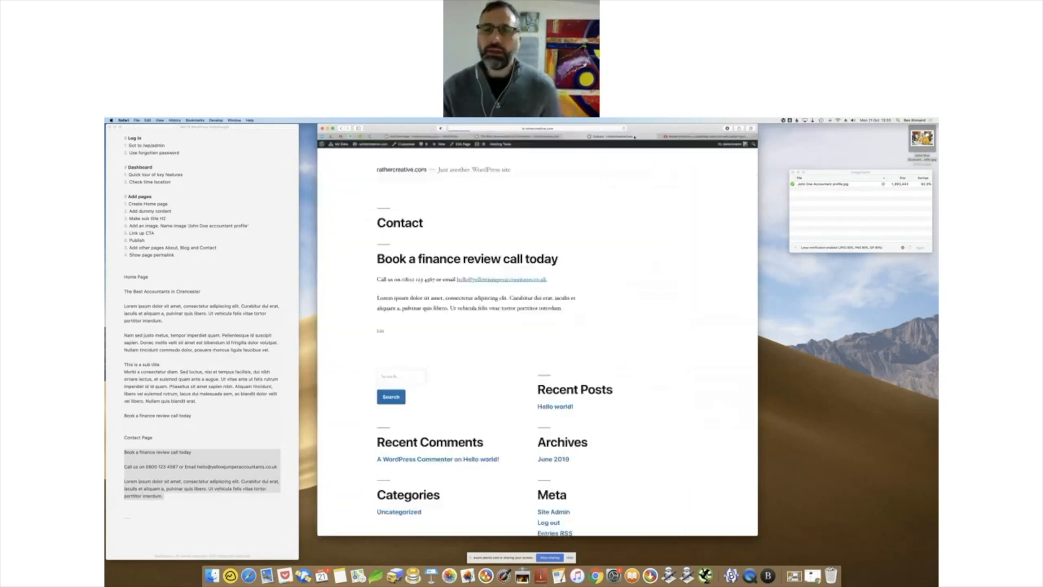
click(502, 278)
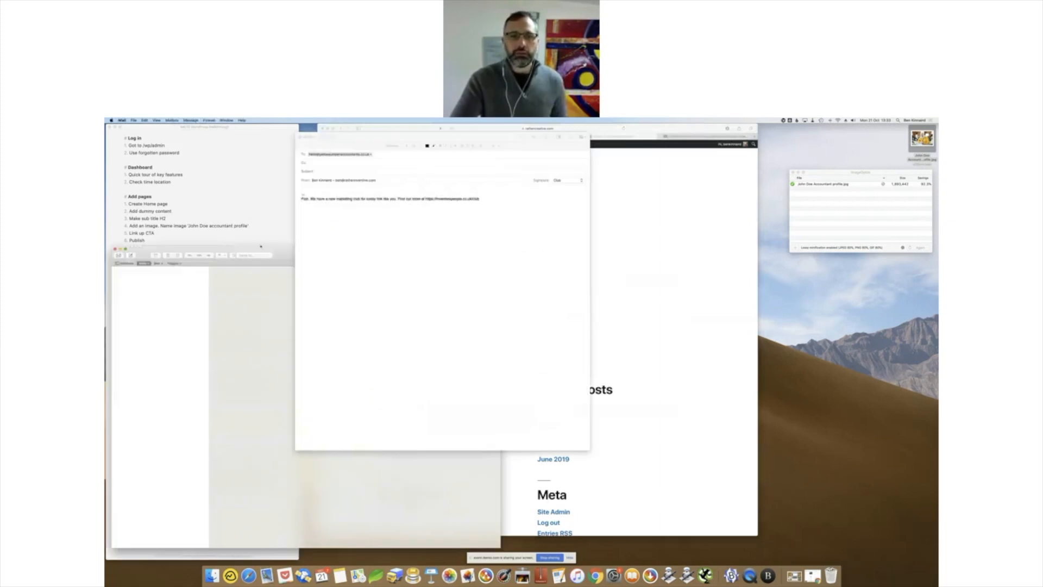
key(super+w)
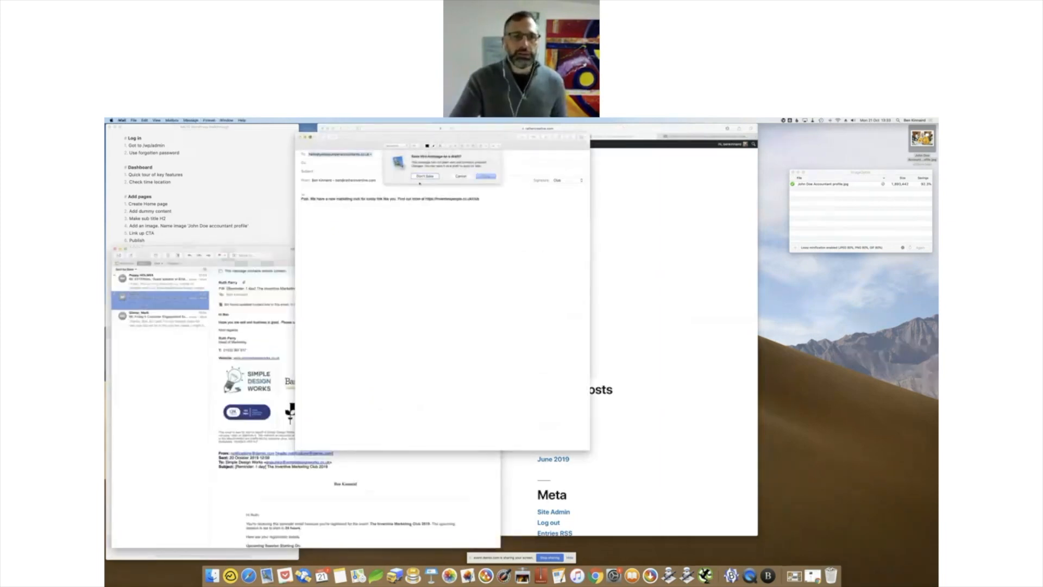
click(424, 176)
click(115, 249)
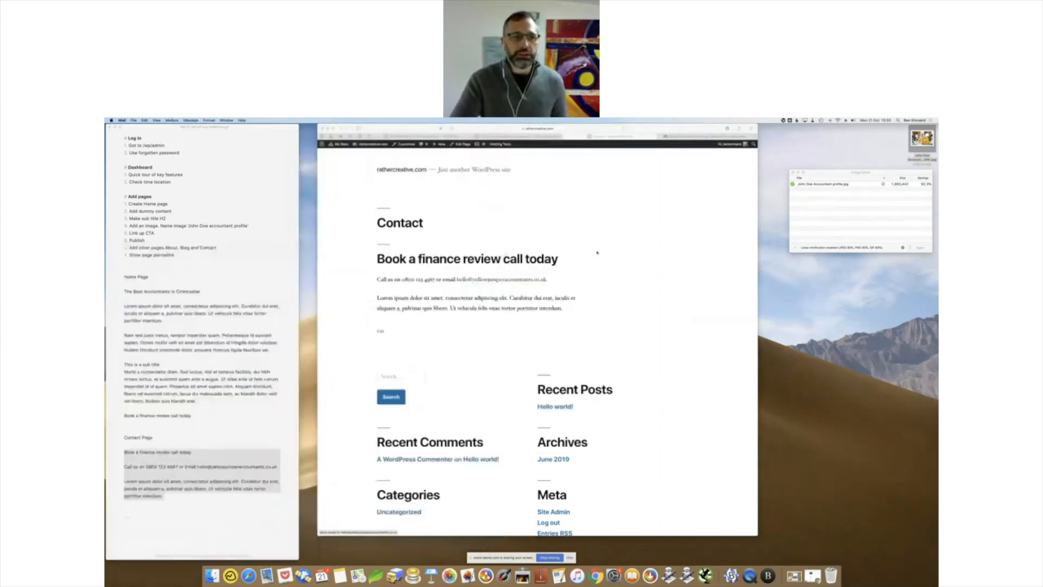
- Close the Contact preview and home page browser tabs and publish the Contact page
click(569, 136)
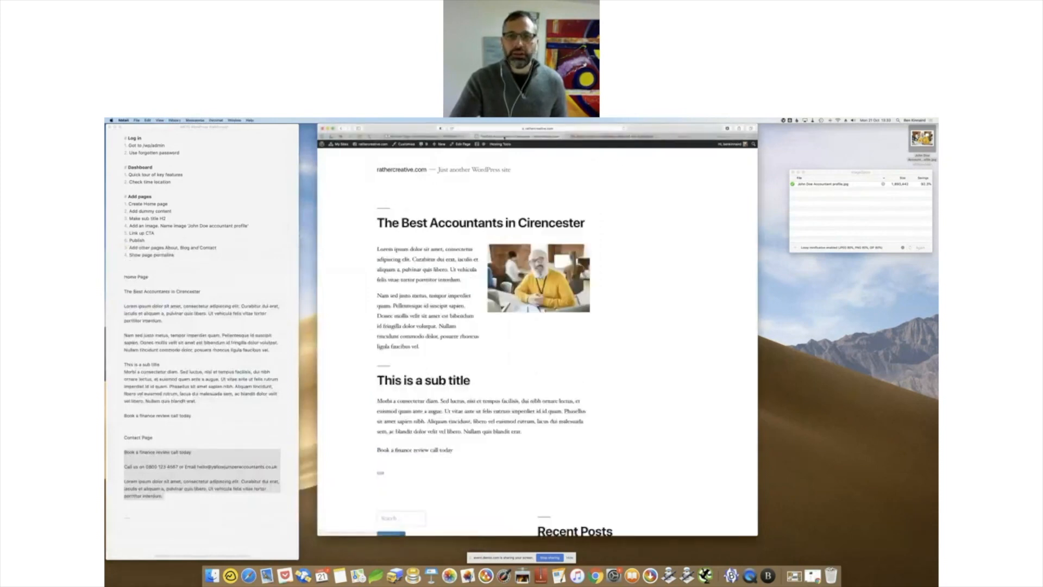
click(503, 136)
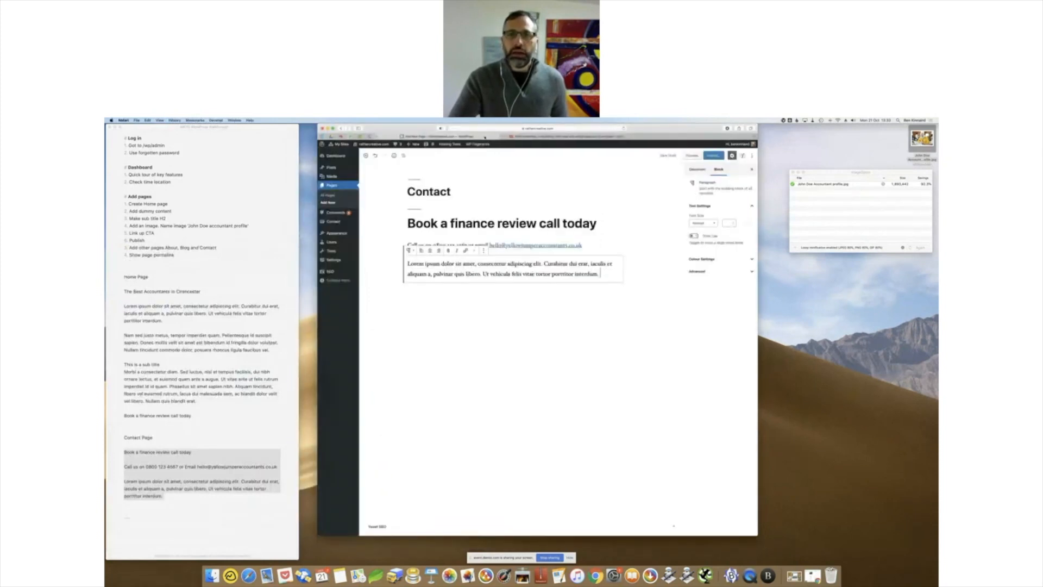
click(714, 156)
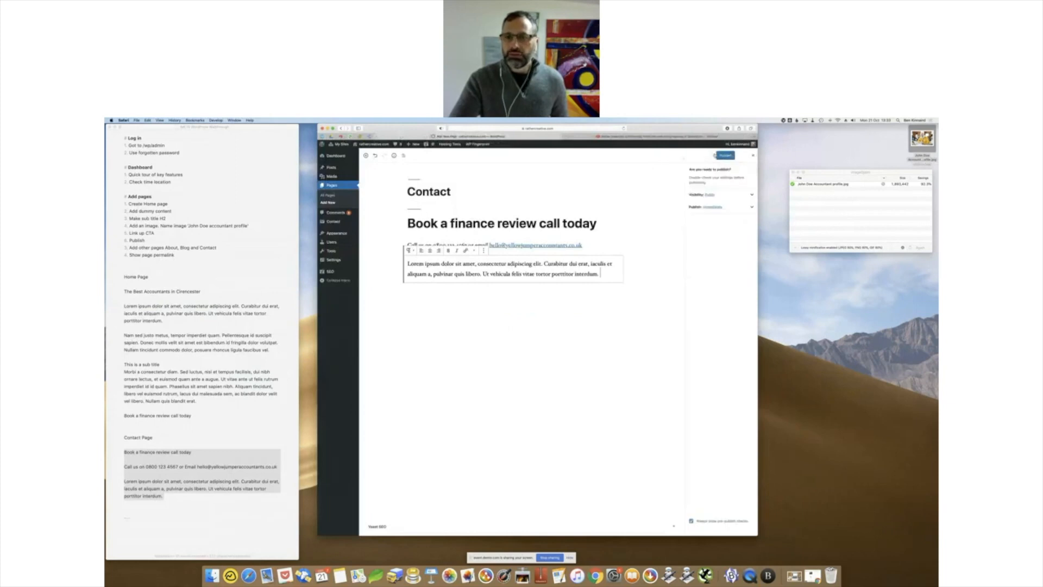
click(725, 156)
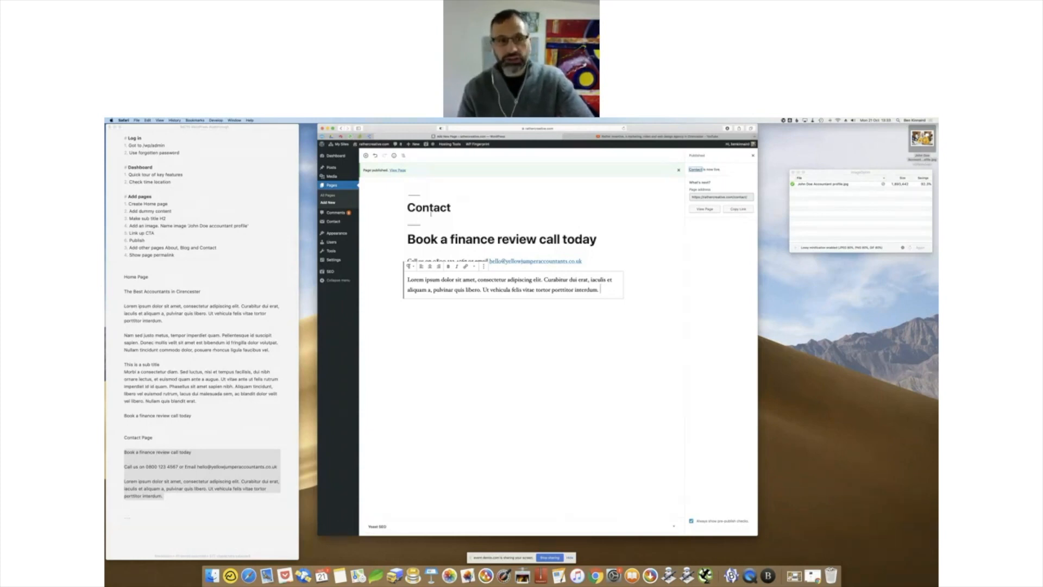
- From the list of all pages, quick-edit "The Best Accountants in Cirencester" to change its author to the signed-in user's account and update it
mouse_move(322, 156)
click(330, 185)
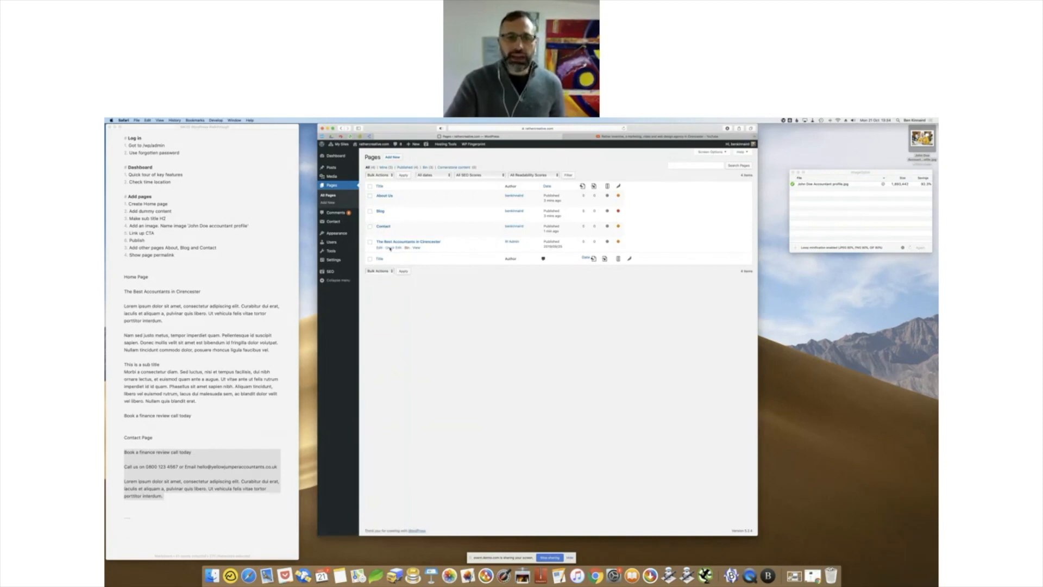
click(389, 247)
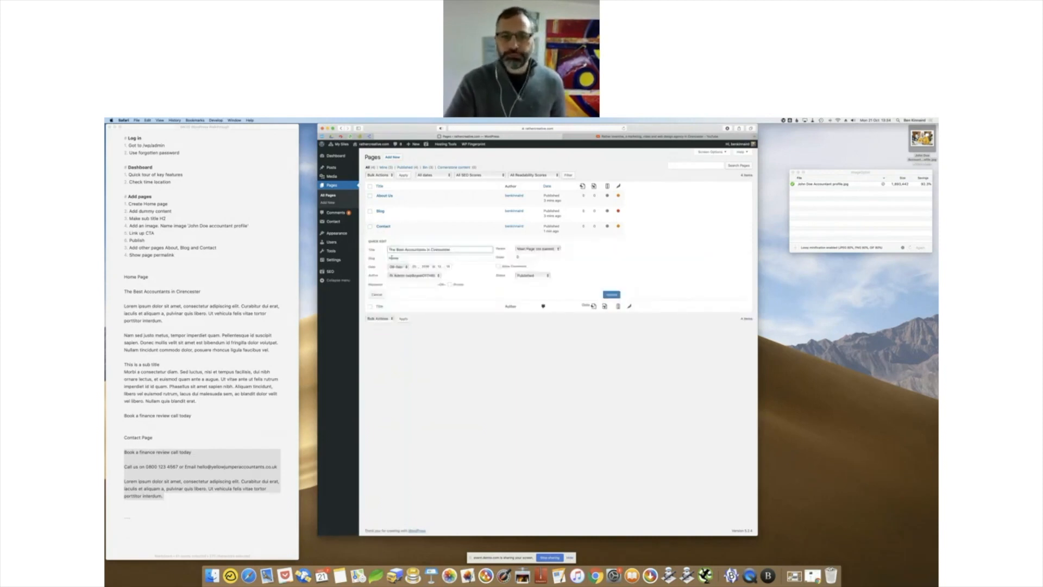
key(Tab)
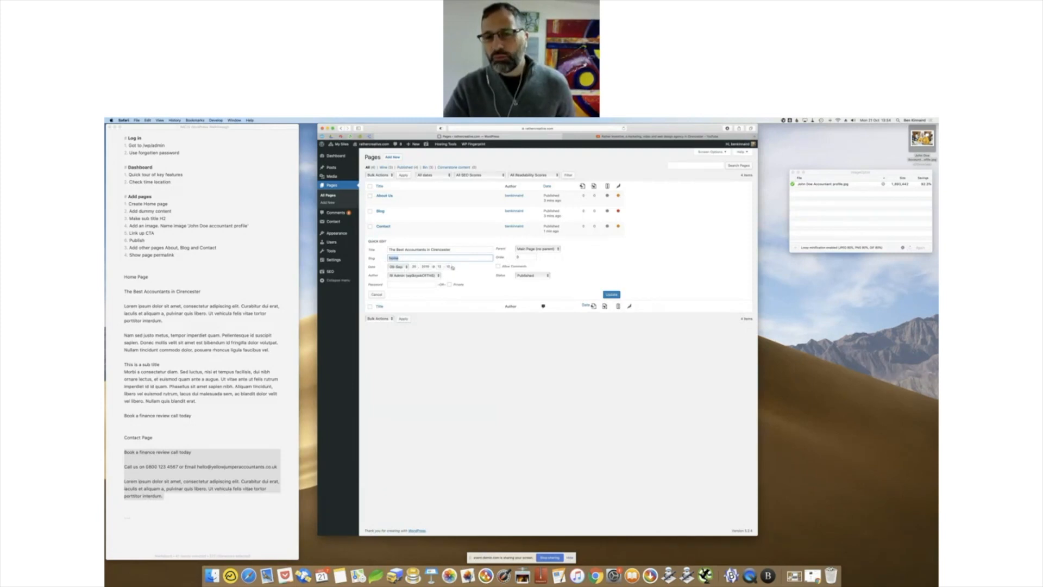
click(401, 276)
click(431, 280)
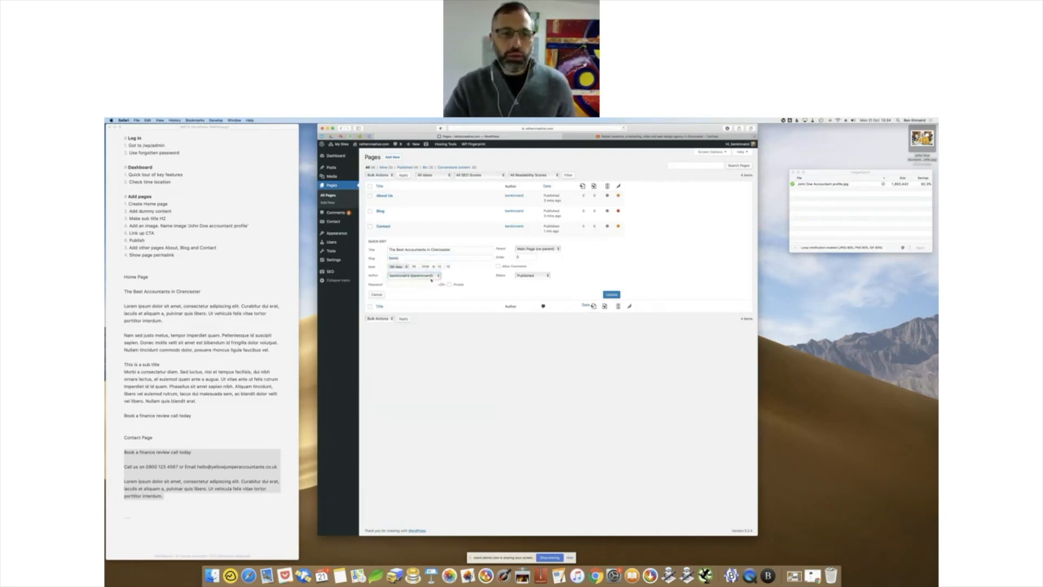
click(533, 275)
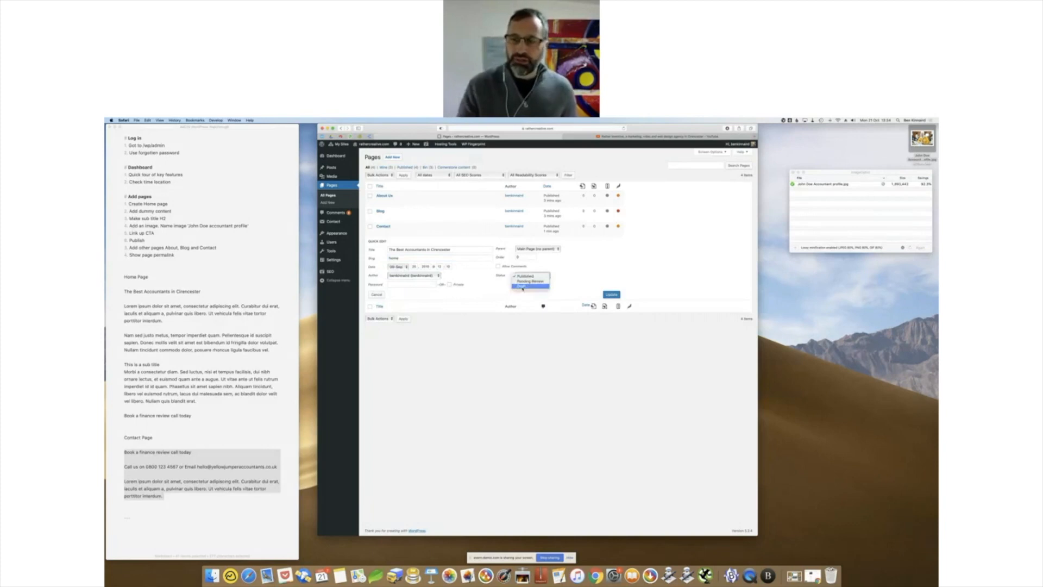
click(551, 270)
click(612, 295)
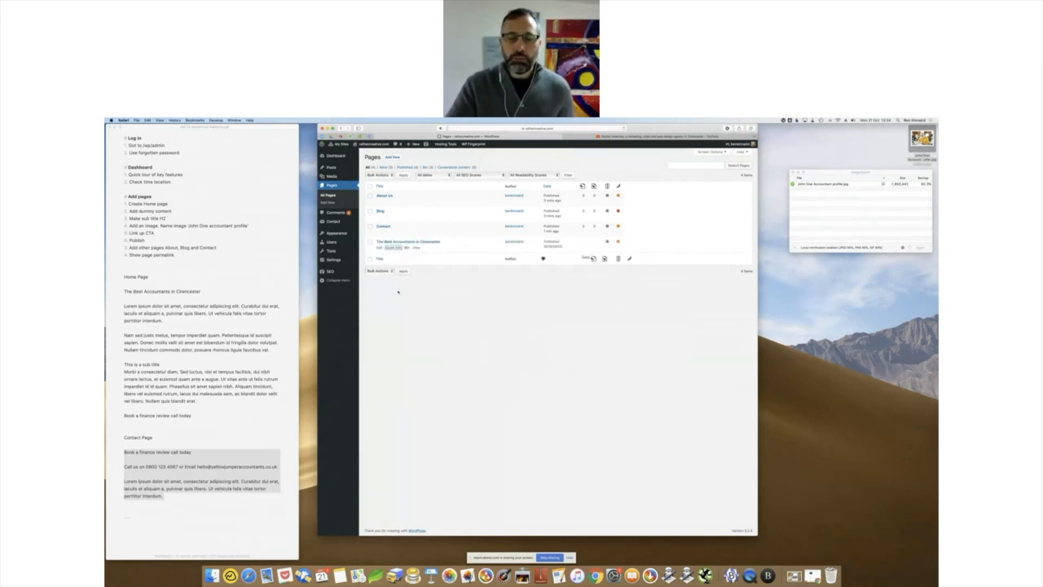
click(393, 248)
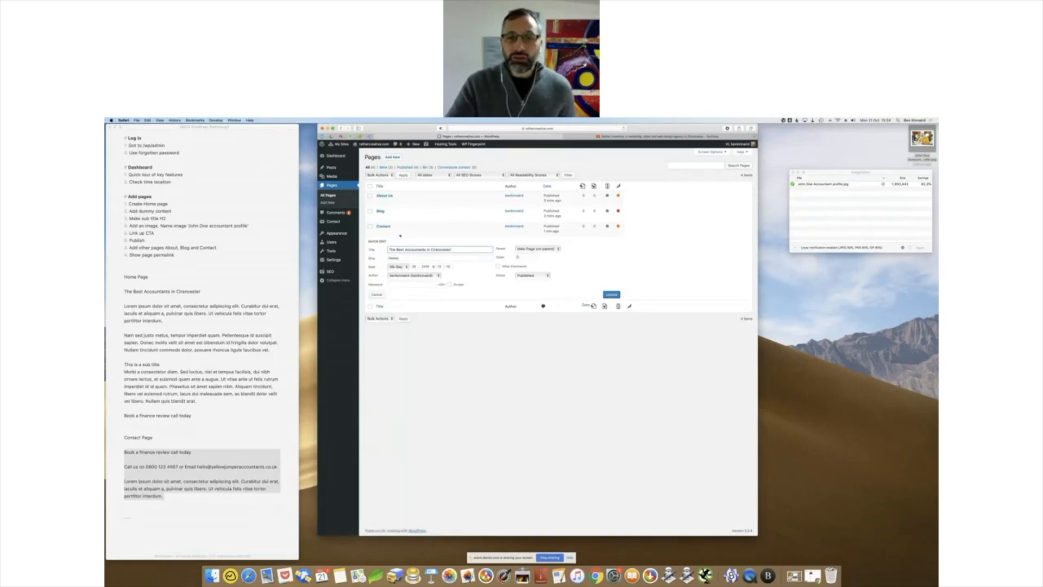
click(612, 295)
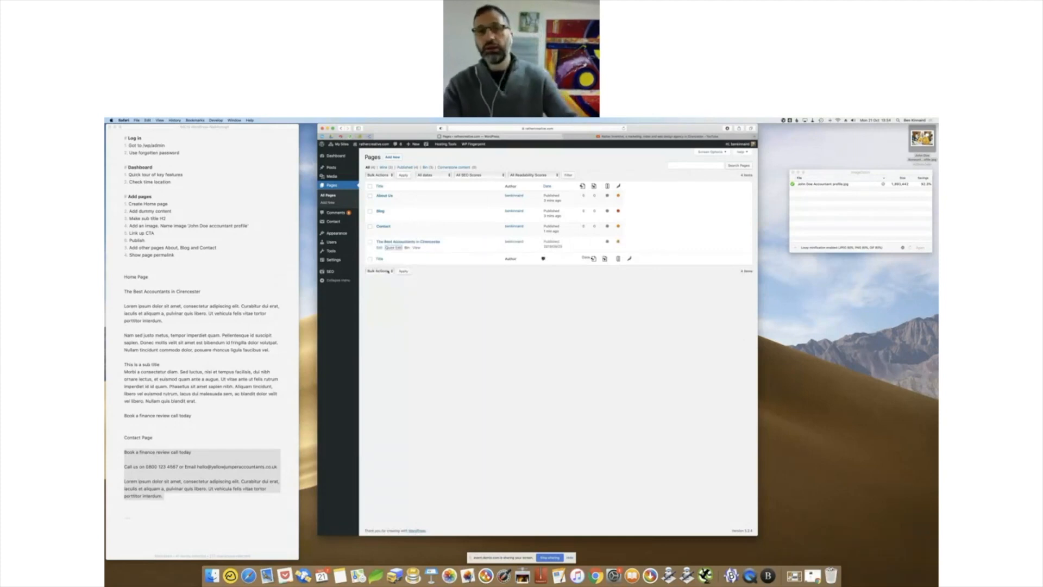
- Edit "The Best Accountants in Cirencester" and link its closing line "Book a finance review call today" to the Contact page
click(395, 243)
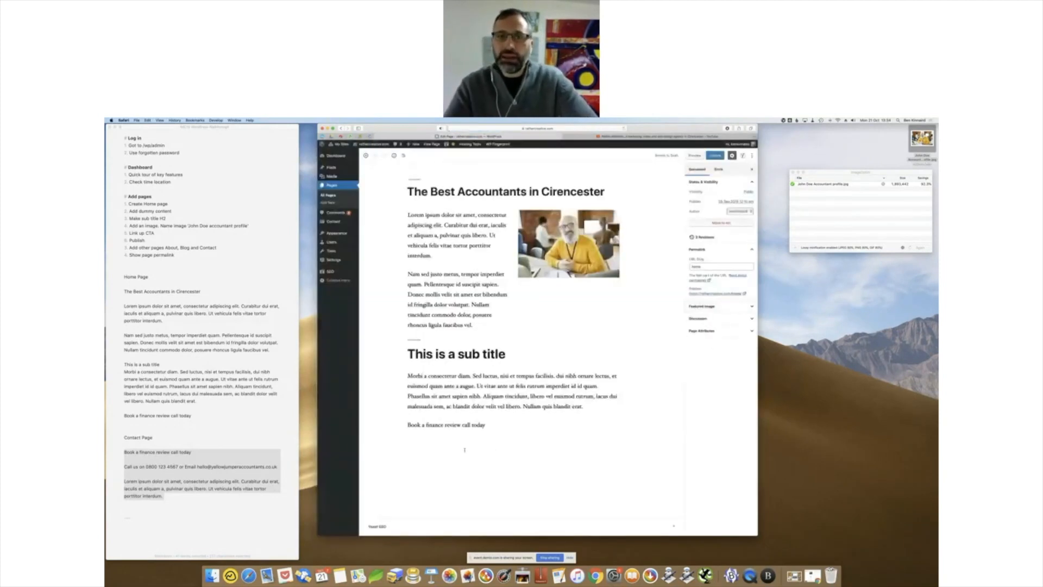
drag(486, 425, 411, 444)
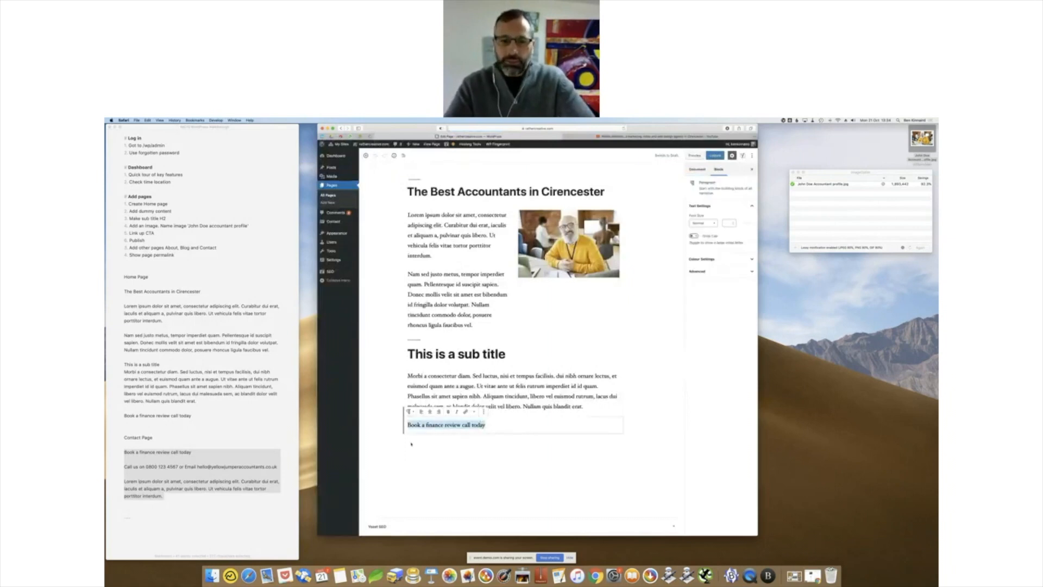
click(466, 411)
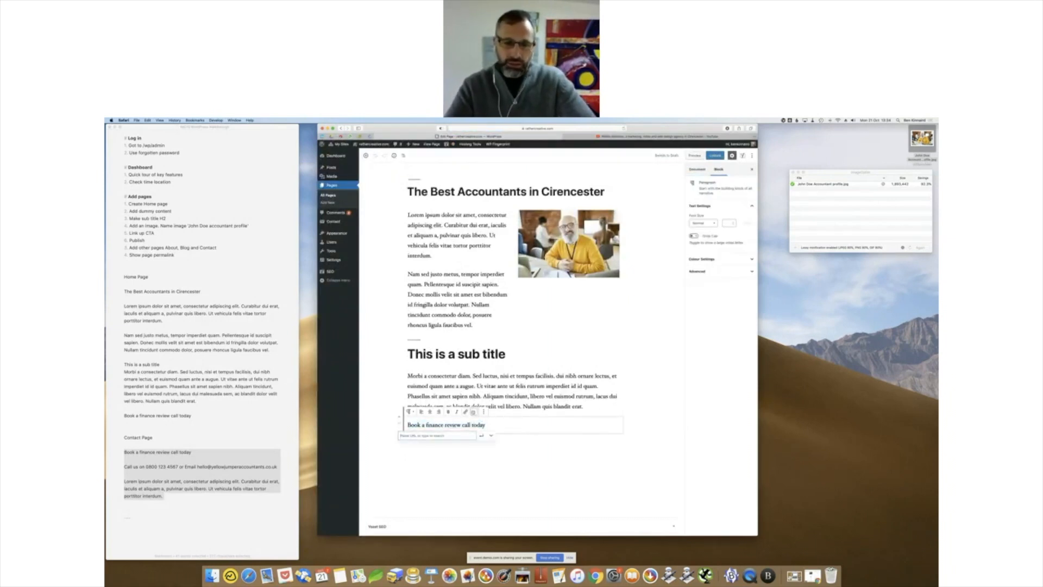
click(519, 424)
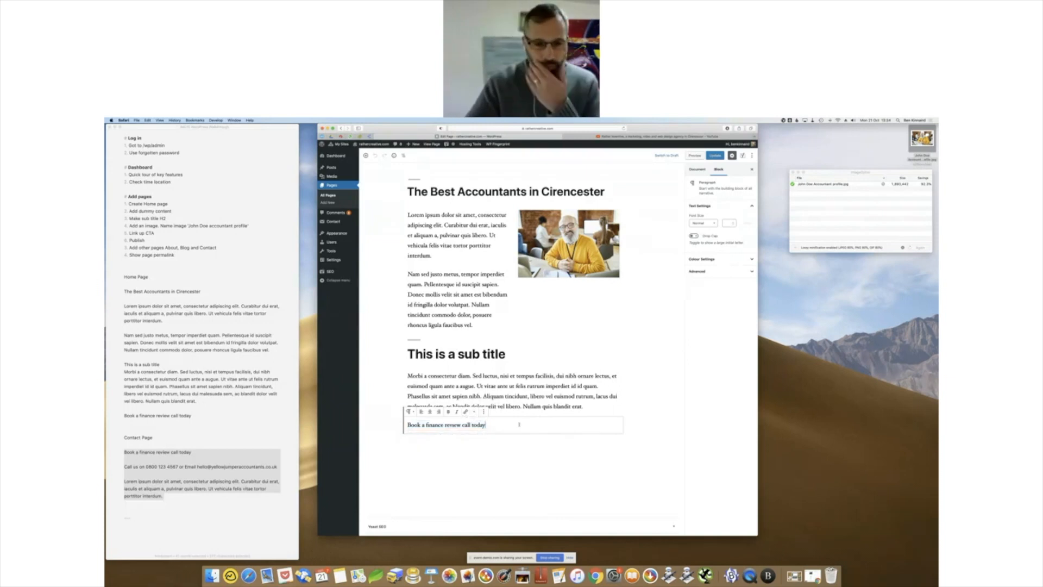
drag(528, 424, 392, 426)
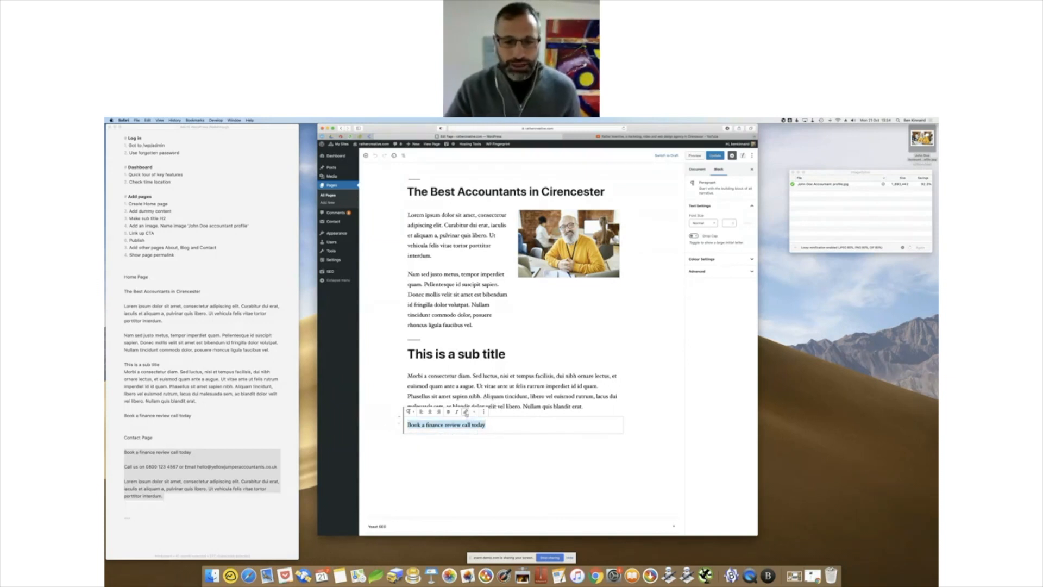
click(465, 413)
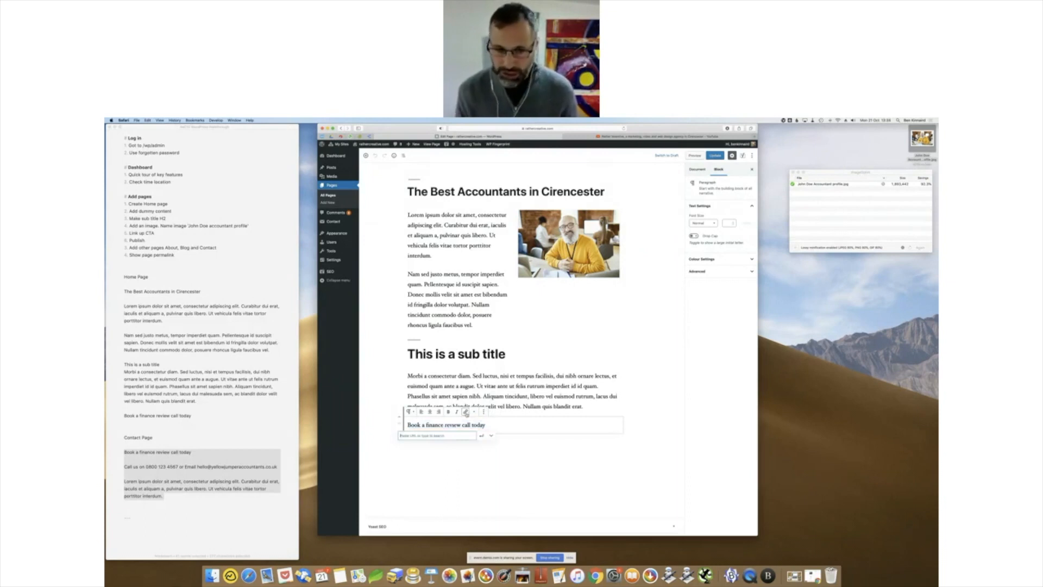
text(cont)
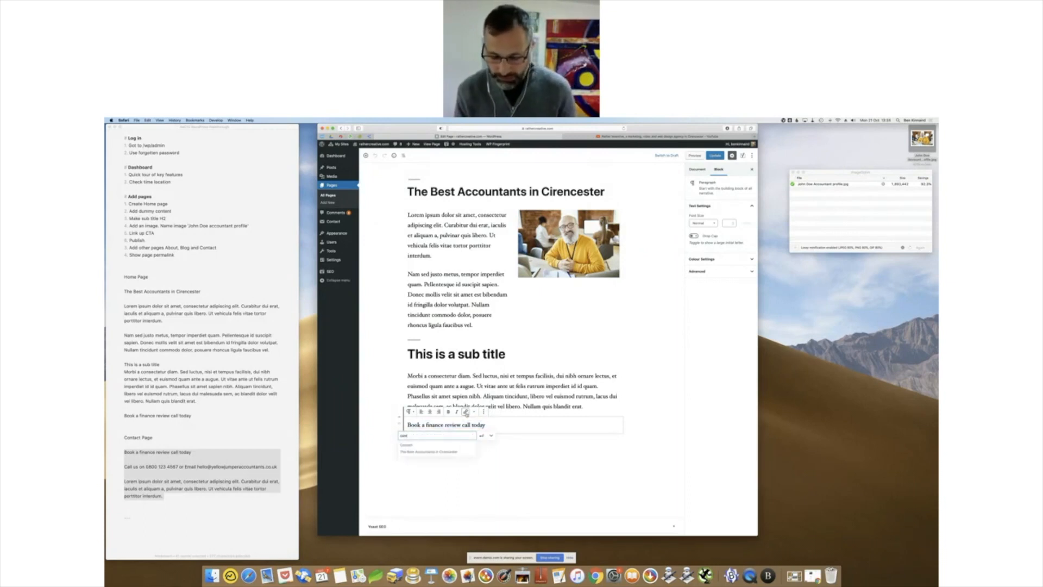
click(420, 445)
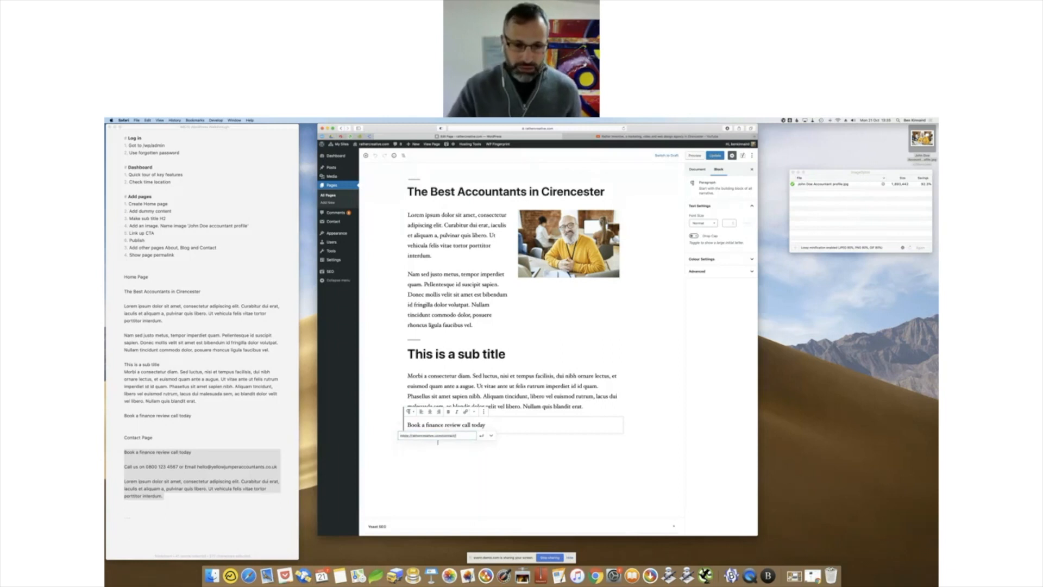
click(483, 436)
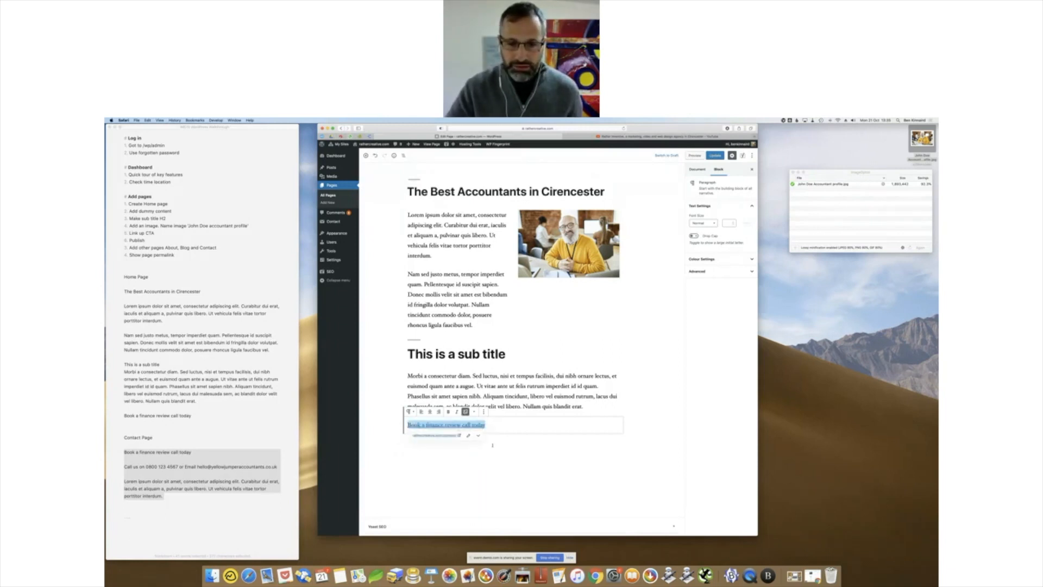
- Insert a button block above the linked line, labelled "Book a finance review call today" with the text copied from the Home Page notes
key(super+Tab)
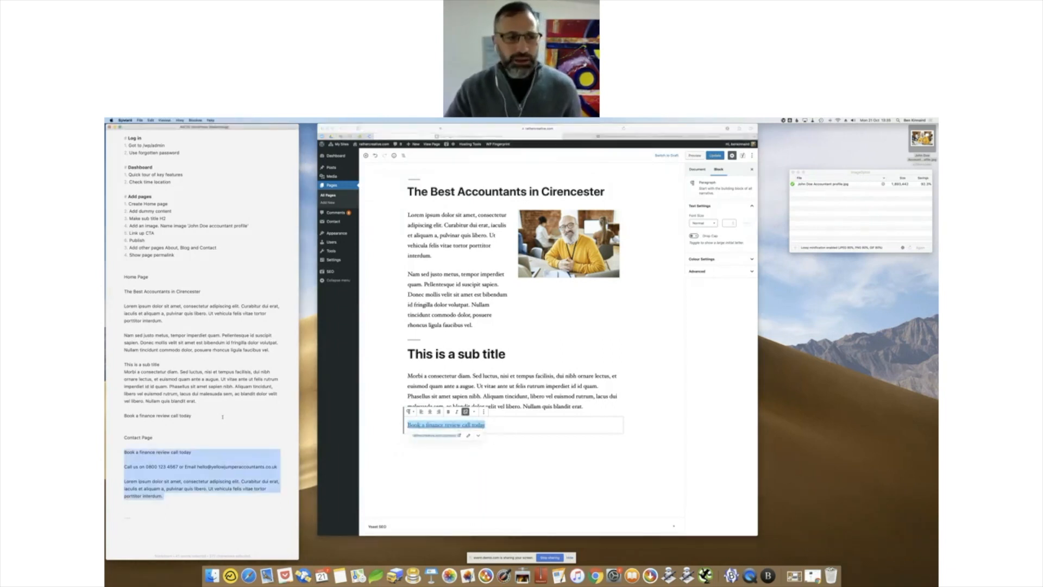
drag(223, 417, 116, 415)
key(super+c)
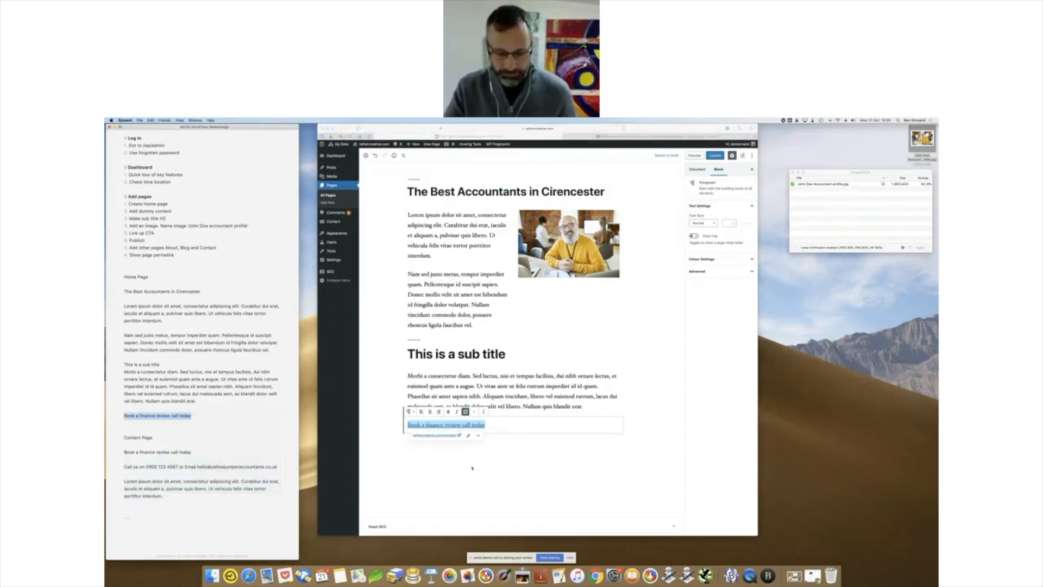
click(518, 457)
click(602, 406)
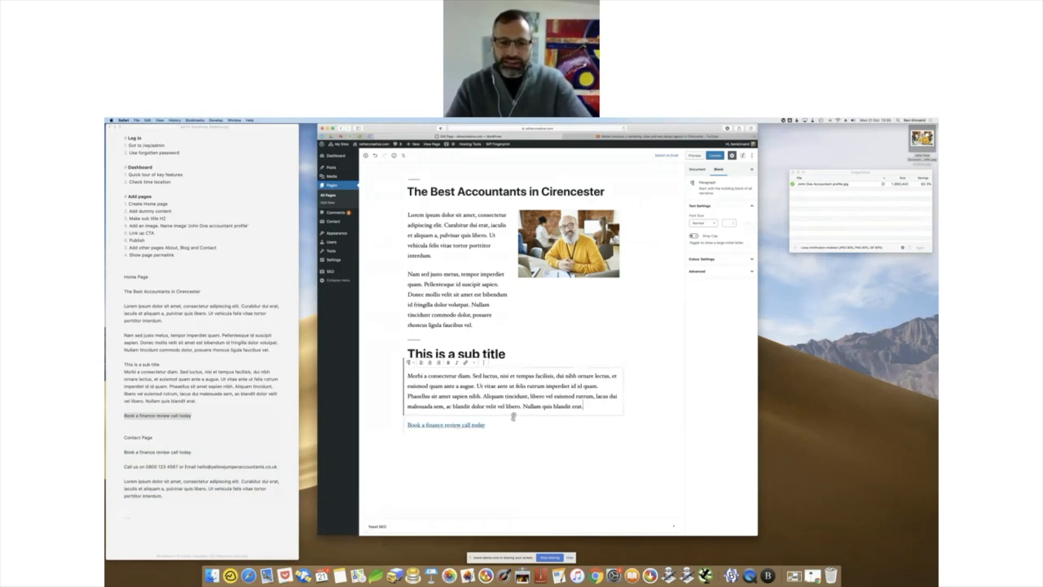
click(514, 415)
text(button)
click(484, 466)
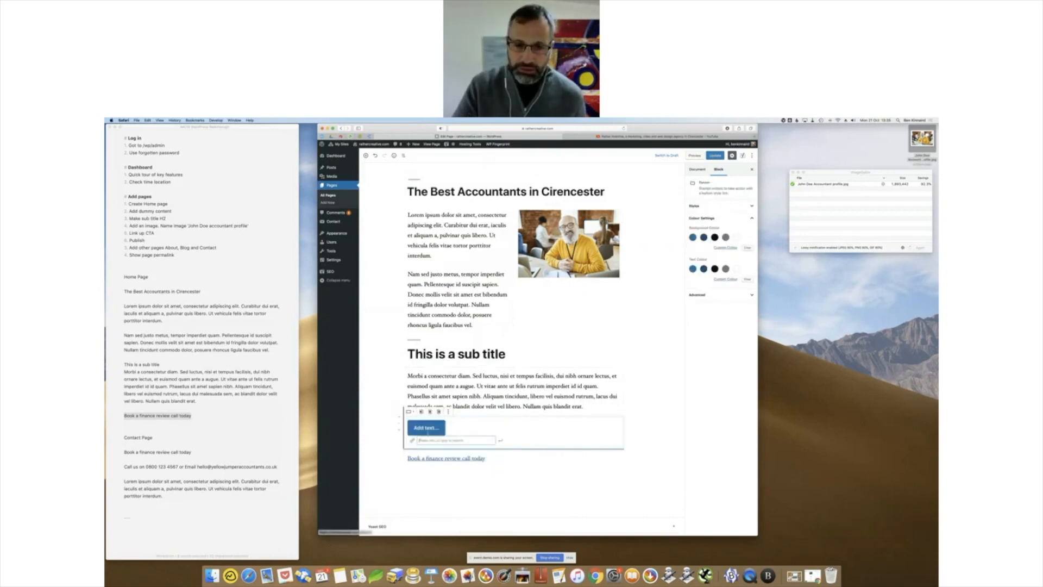
click(425, 428)
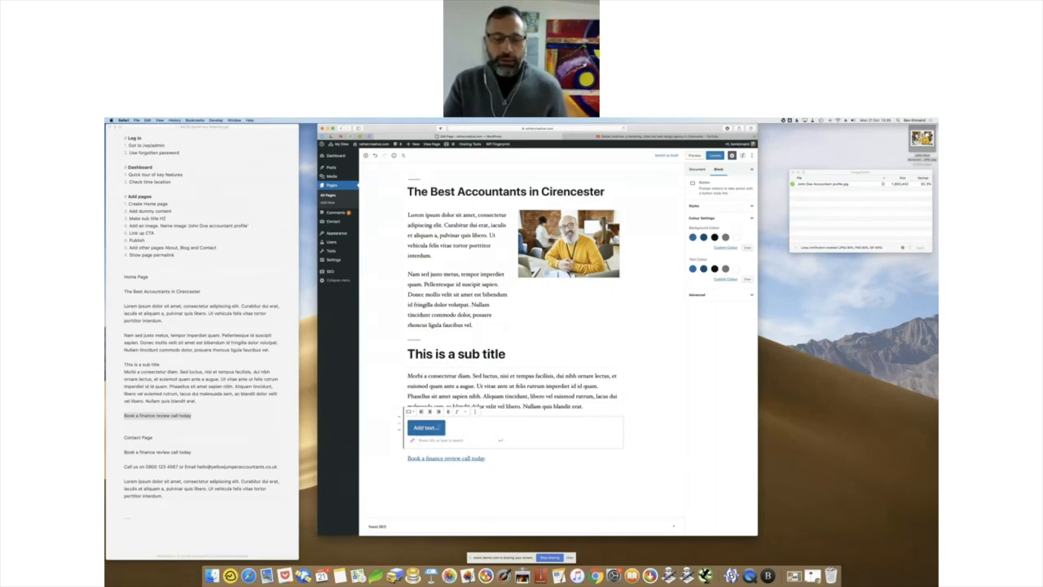
key(super+v)
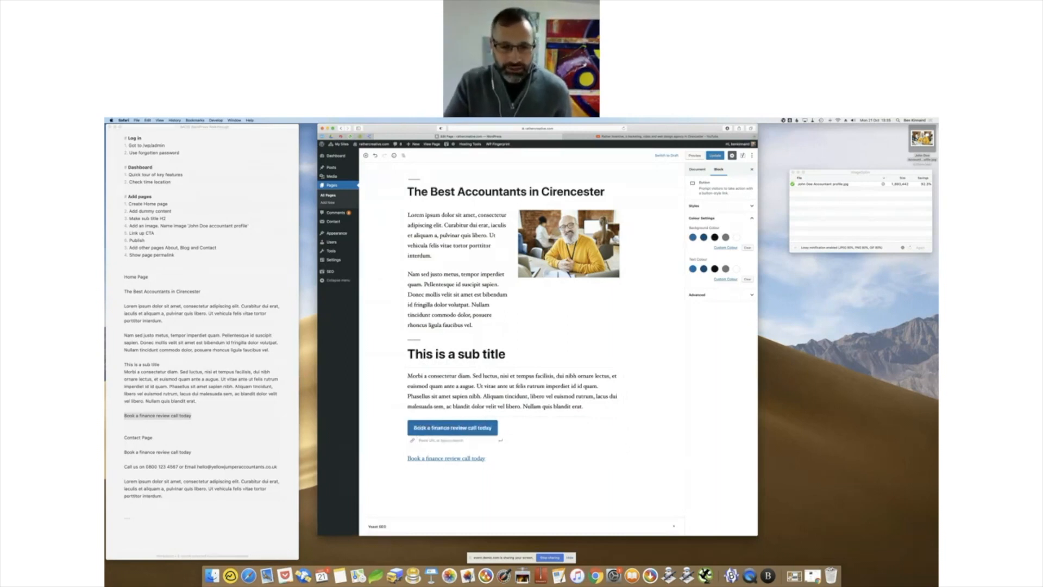
- Link the "Book a finance review call today" button to the Contact page
click(449, 441)
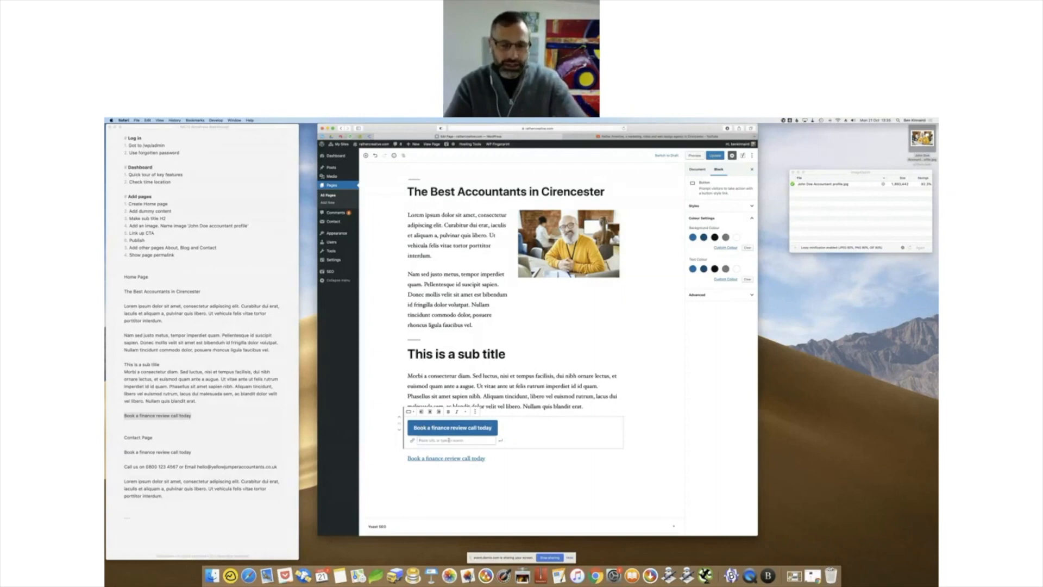
text(cont)
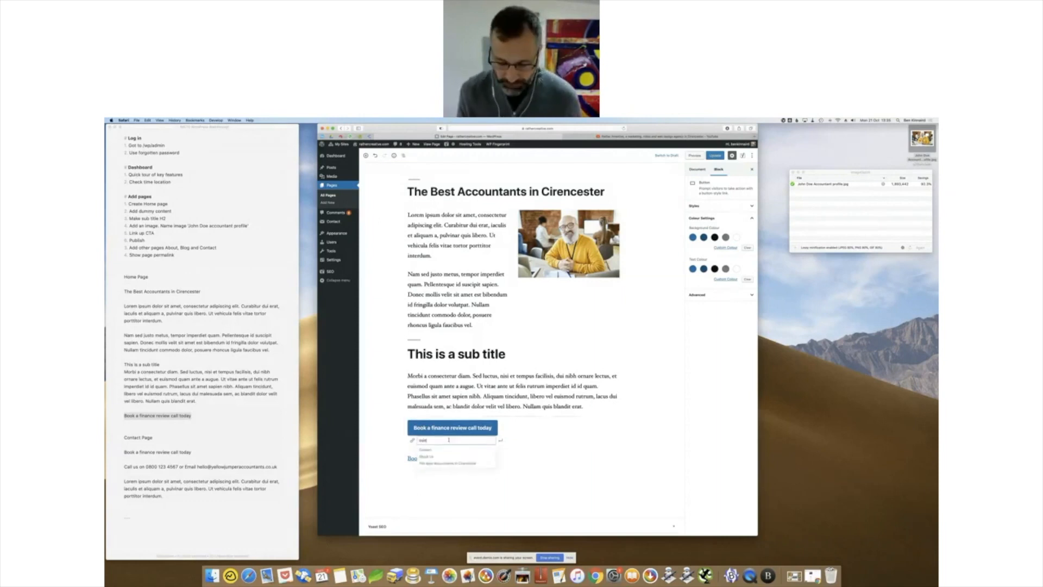
click(435, 449)
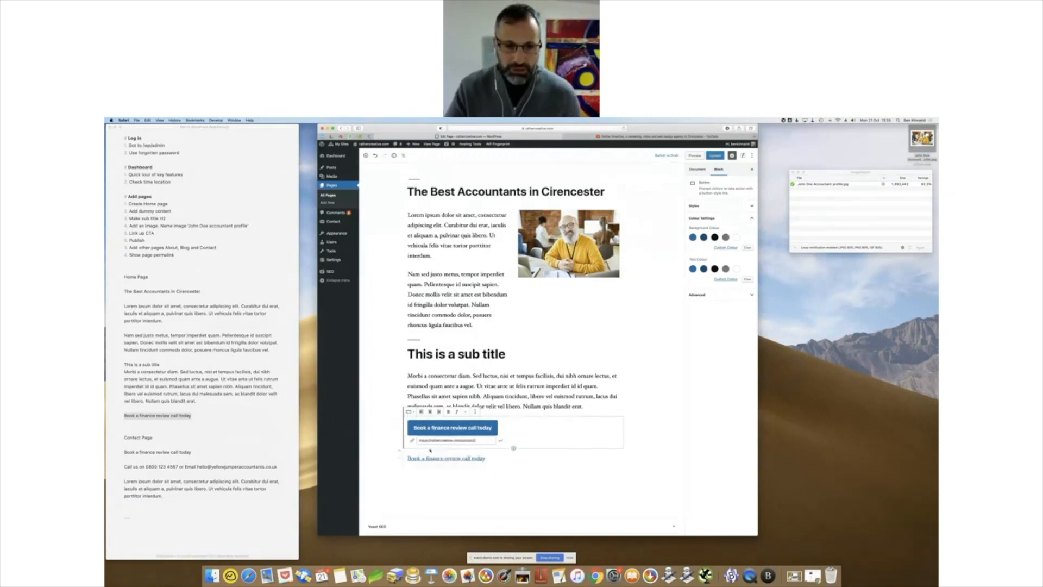
key(Return)
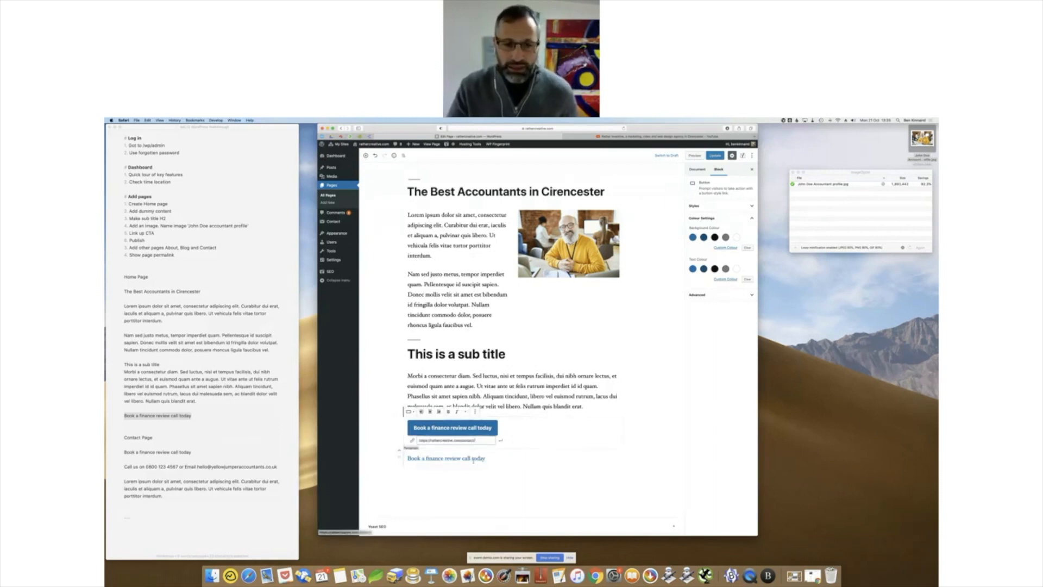
click(549, 395)
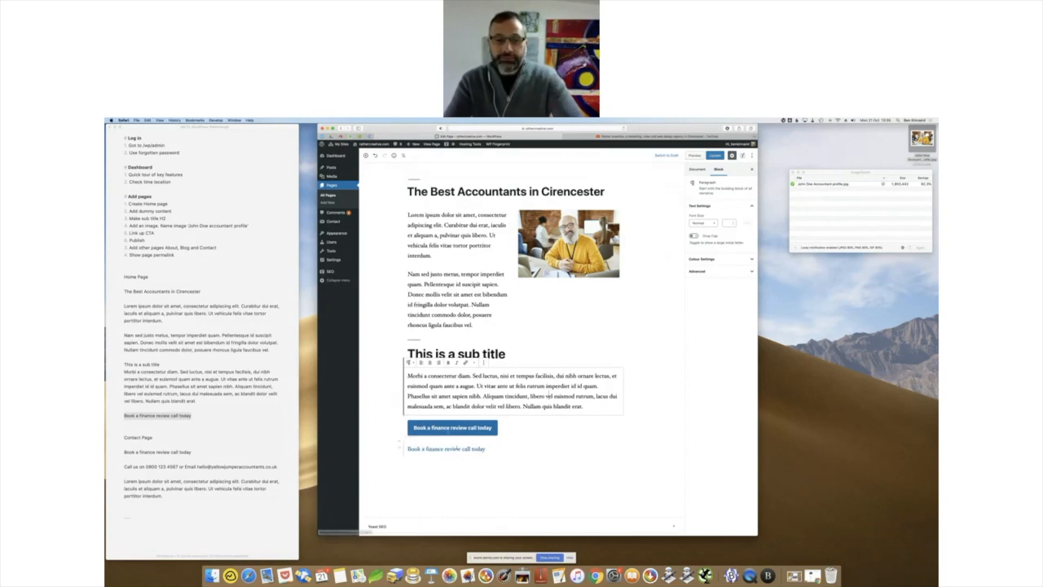
- Give the "Book a finance review call today" button a custom orange background colour
click(449, 427)
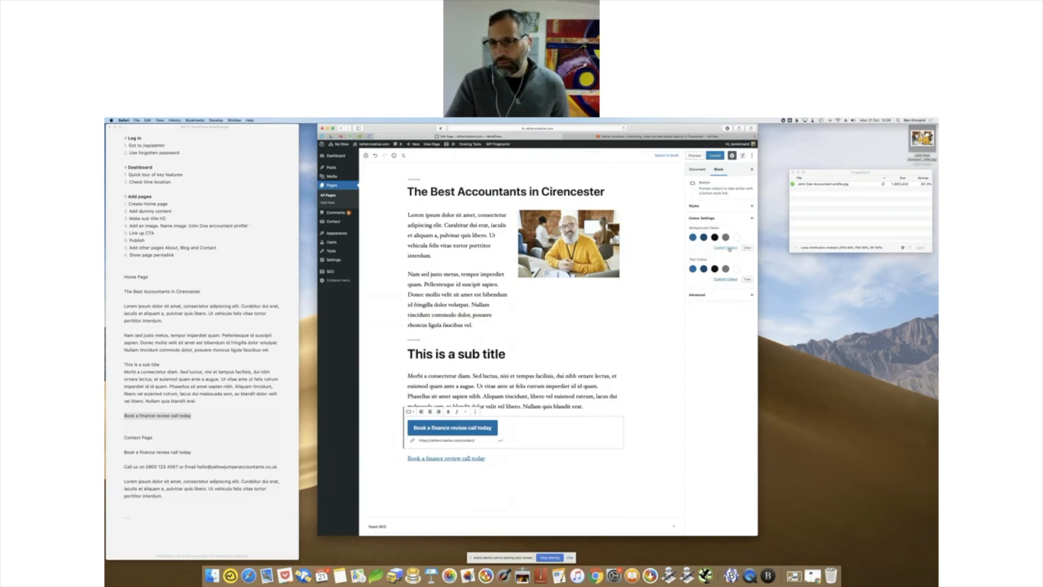
click(704, 238)
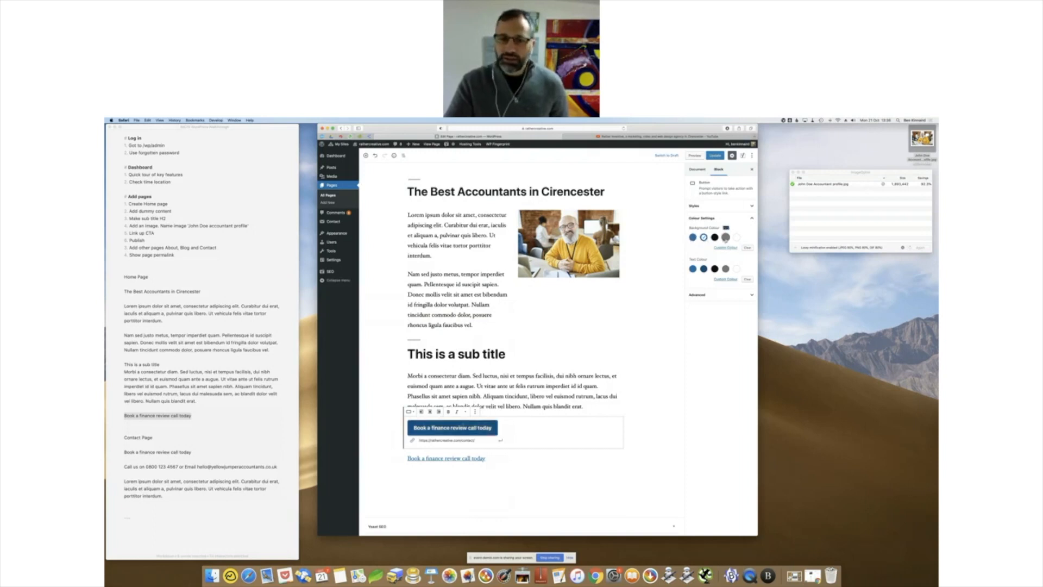
click(725, 237)
click(727, 249)
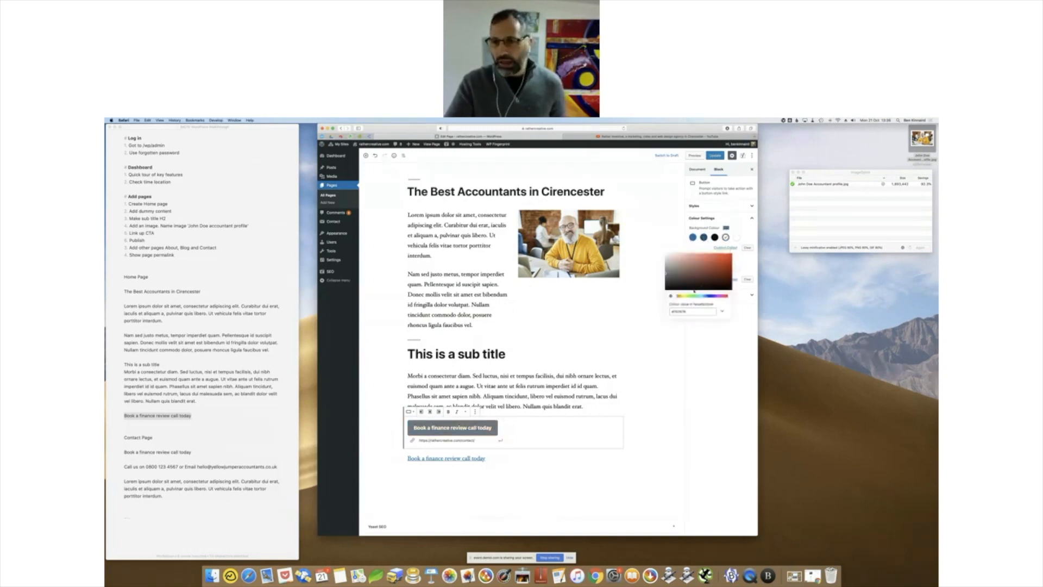
drag(683, 297, 680, 296)
drag(713, 266, 738, 250)
click(738, 250)
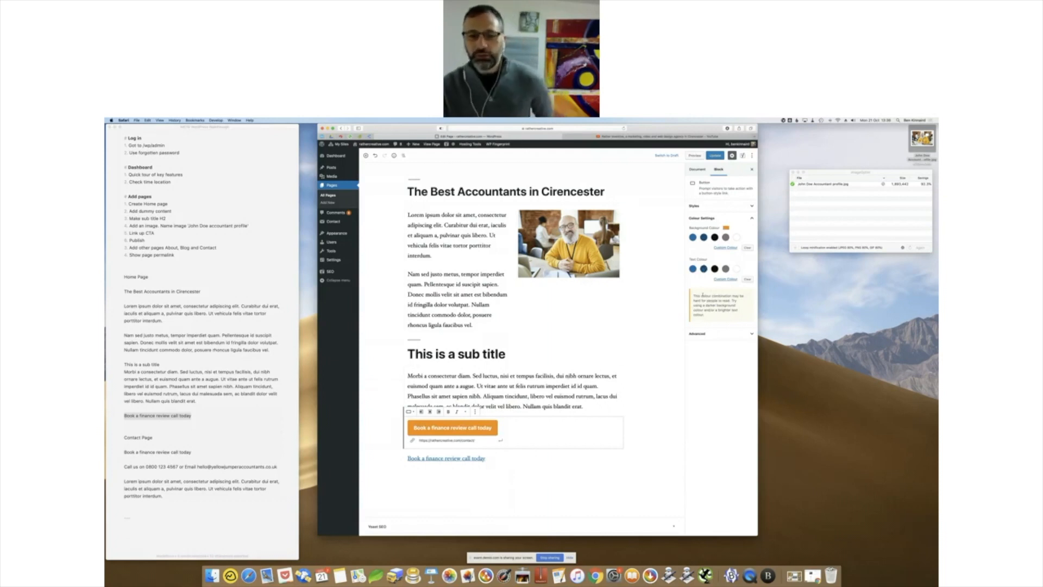
- Set the orange button's text colour to black and return to the paragraph above it
click(715, 269)
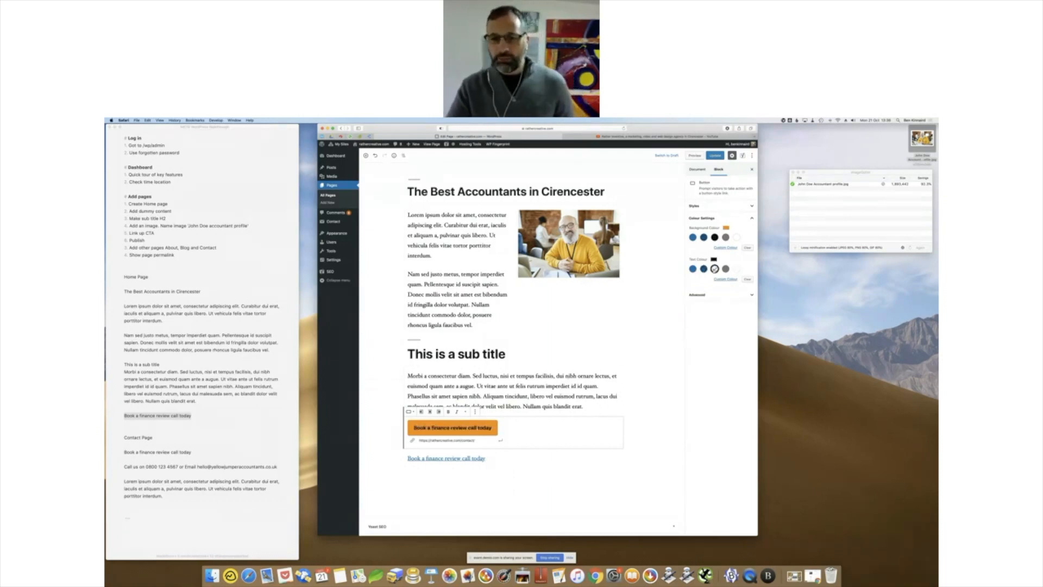
click(704, 269)
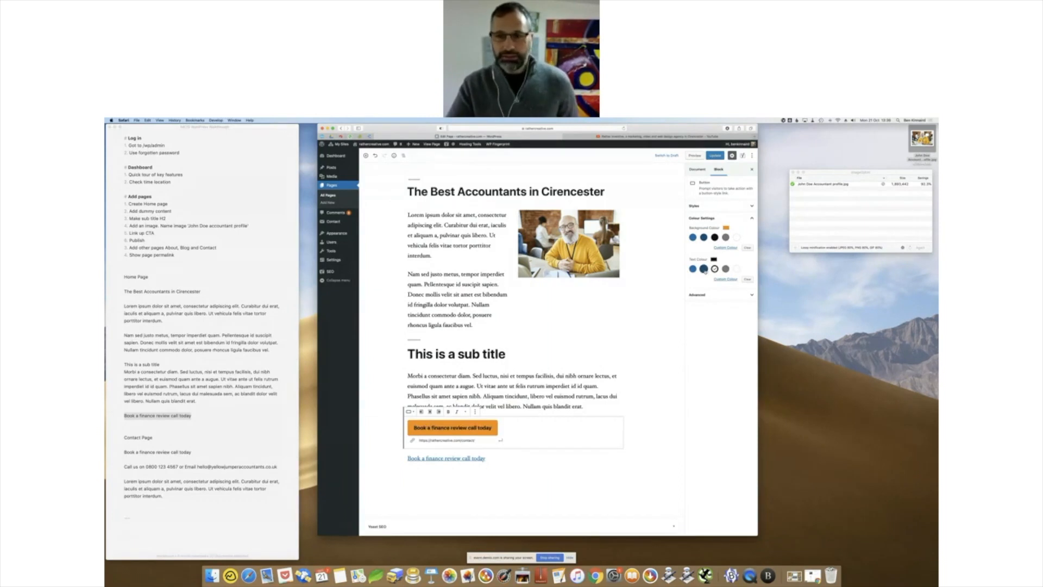
click(512, 405)
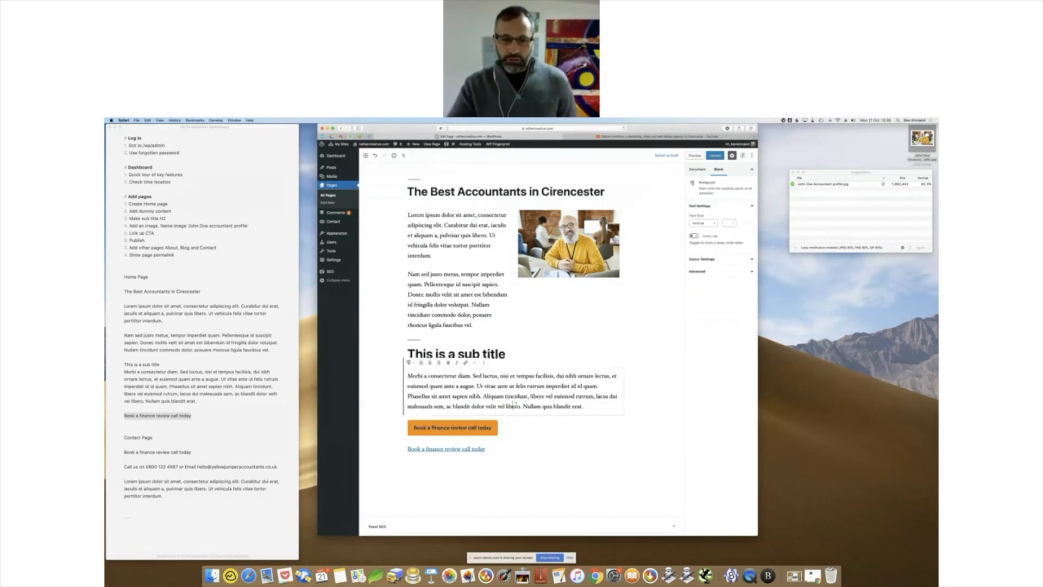
- Apply black as the text colour of the orange "Book a finance review call today" button
click(478, 428)
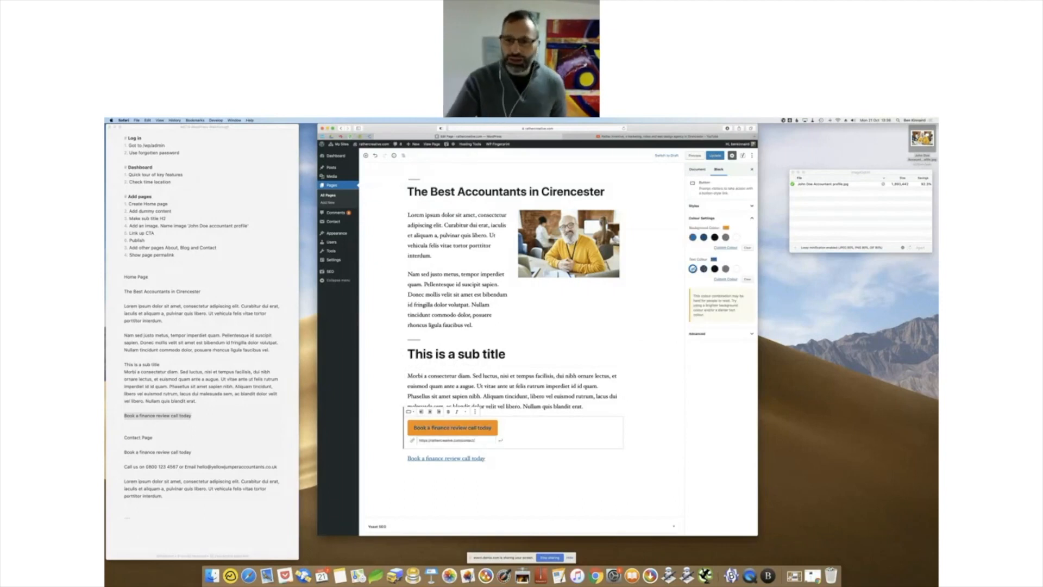
click(714, 268)
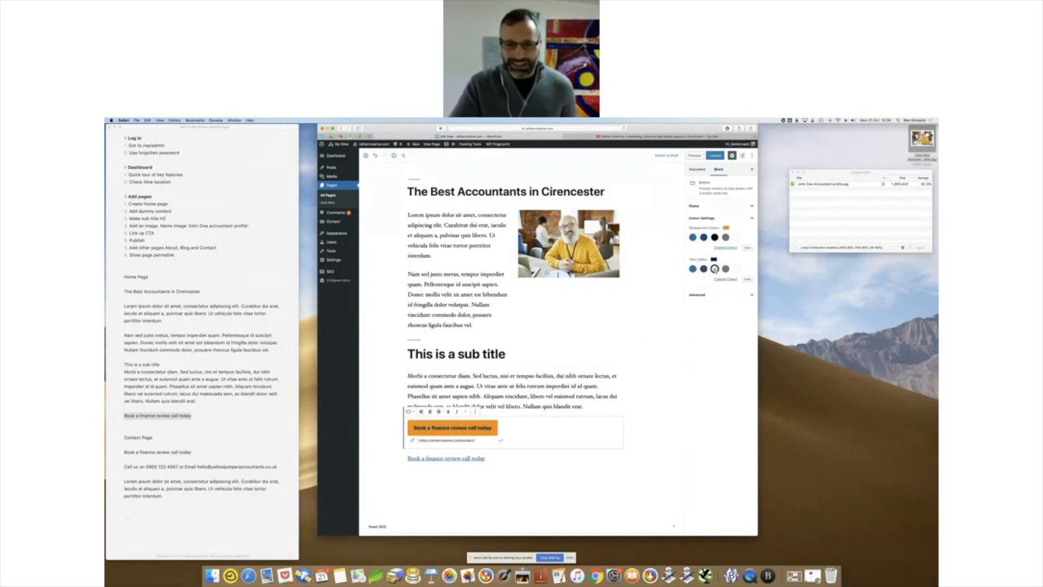
click(524, 382)
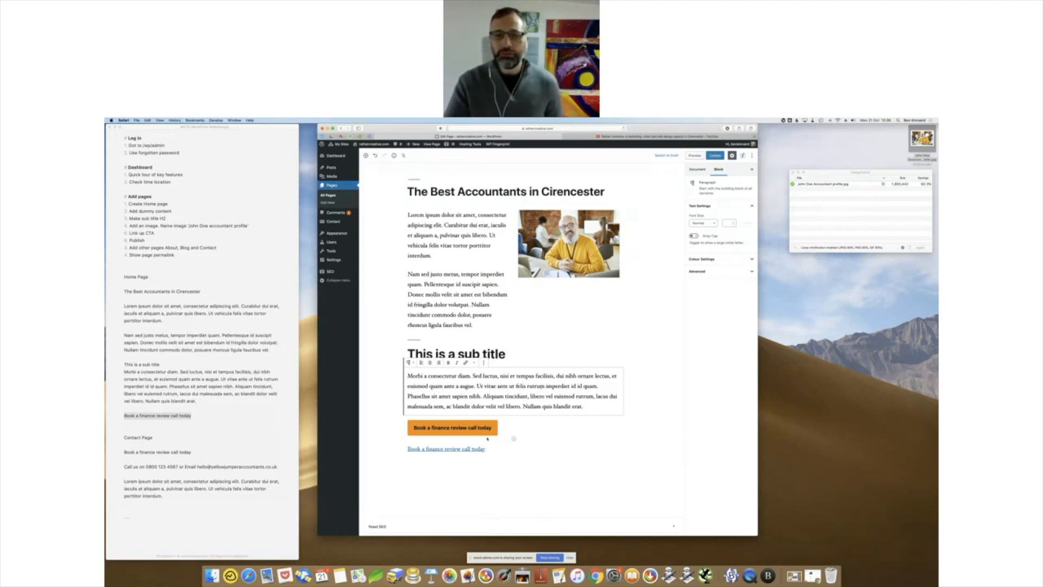
- Reword the linked line below the button by adding "free" before "finance" and "with" plus the accountant's first name before "today"
click(391, 482)
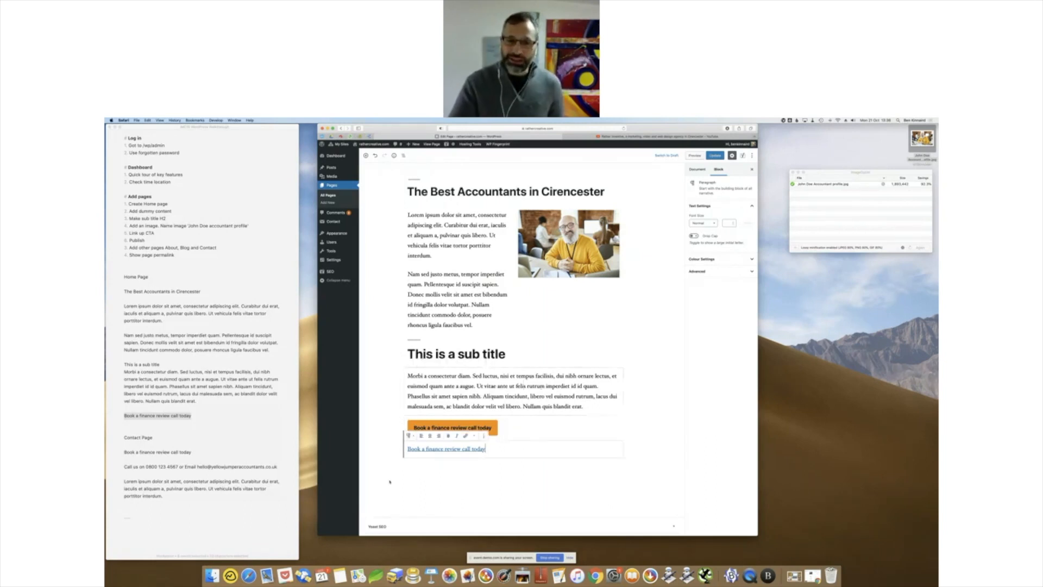
click(470, 451)
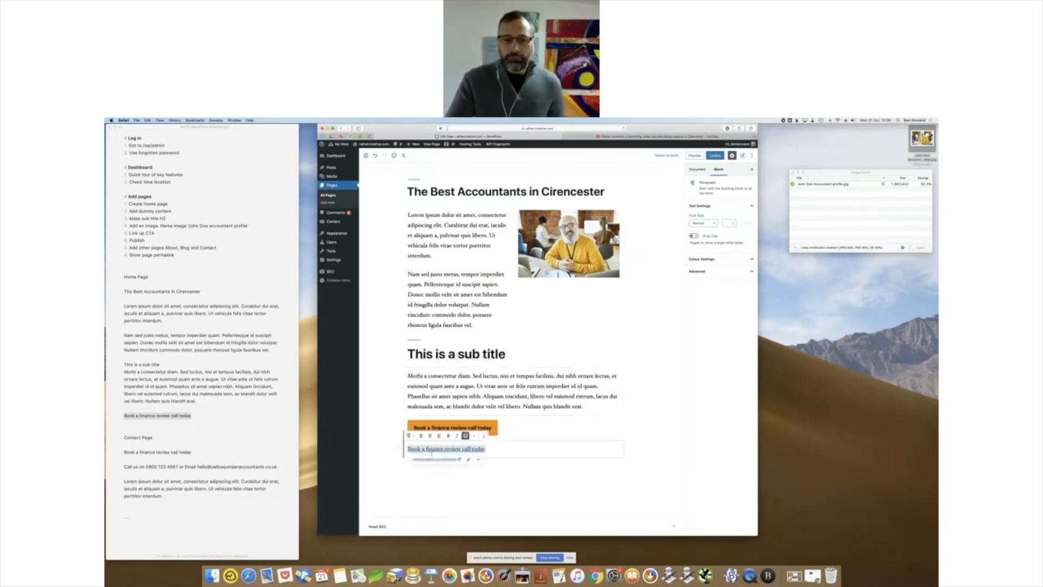
text(free)
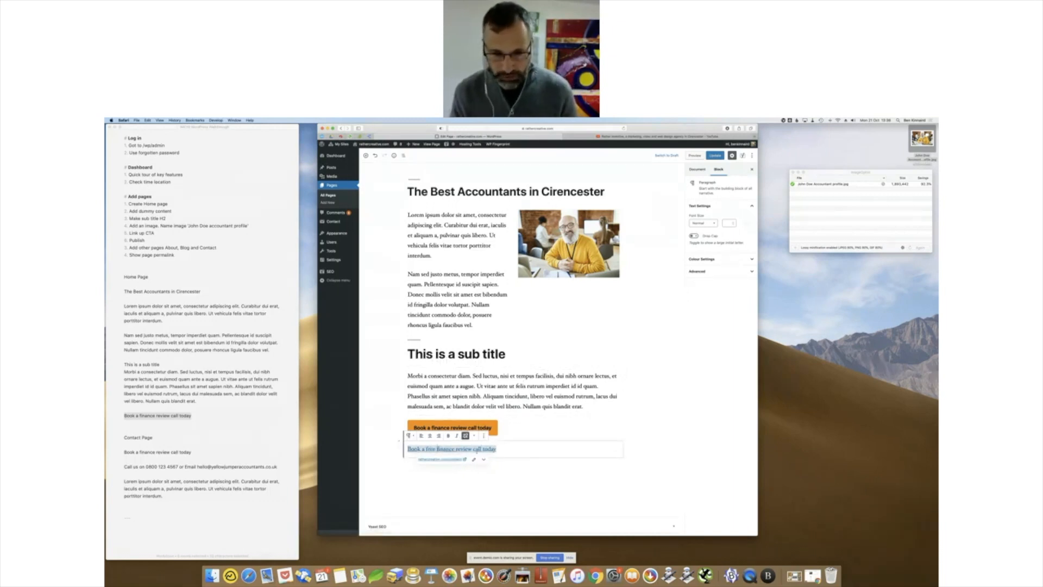
click(487, 451)
text(with John)
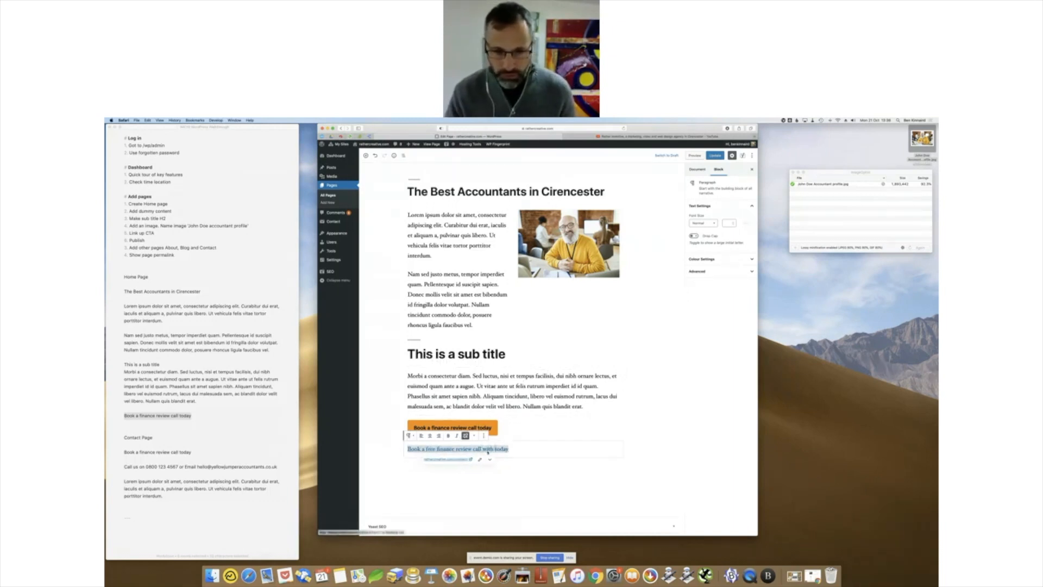
- Centre both the orange button and the linked line below it on the page
click(594, 424)
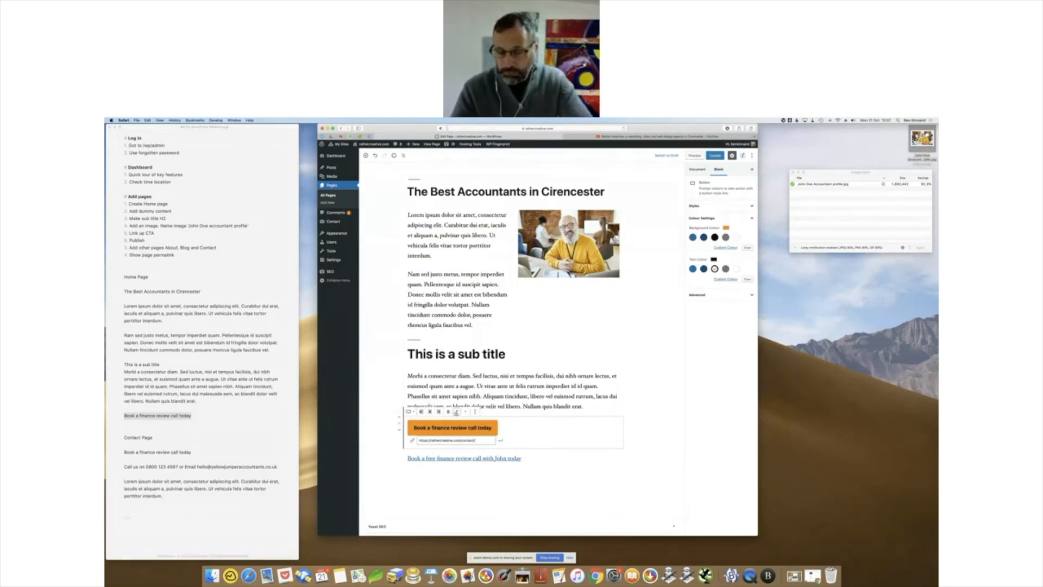
click(430, 412)
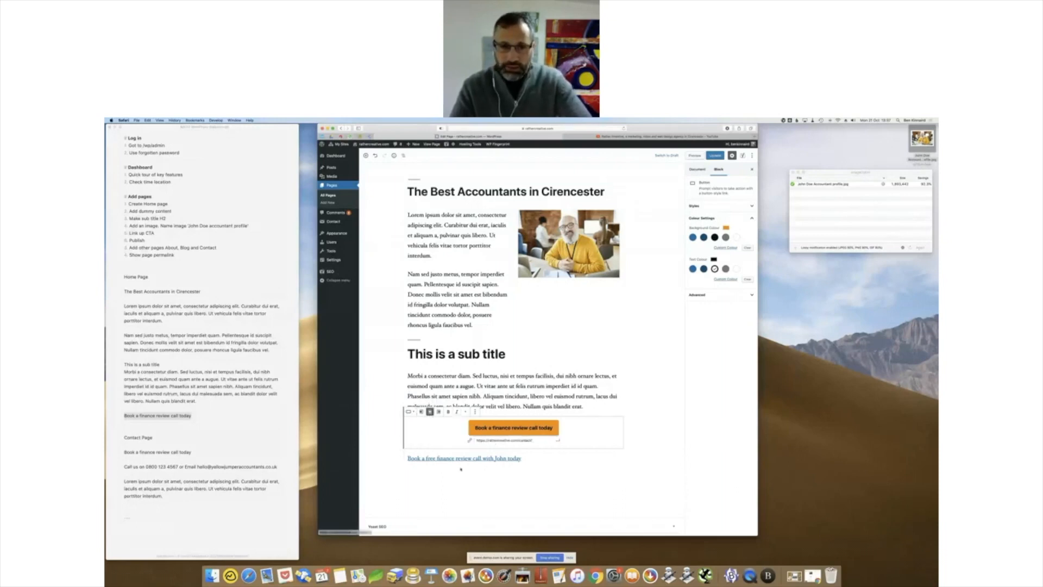
click(535, 460)
click(430, 435)
click(537, 406)
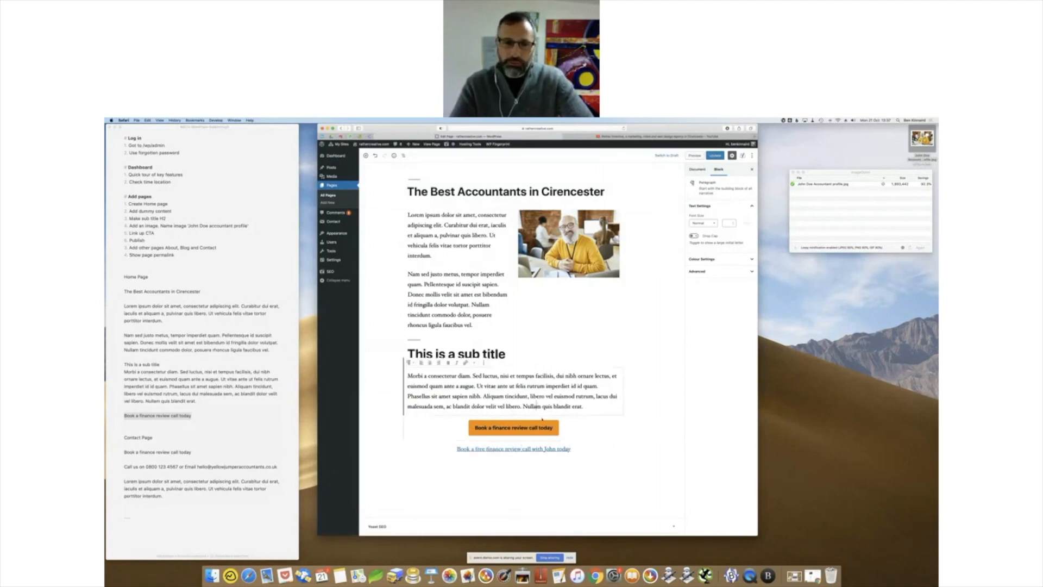
- Preview the home page, test the orange button's link, and return to the page editor
click(697, 156)
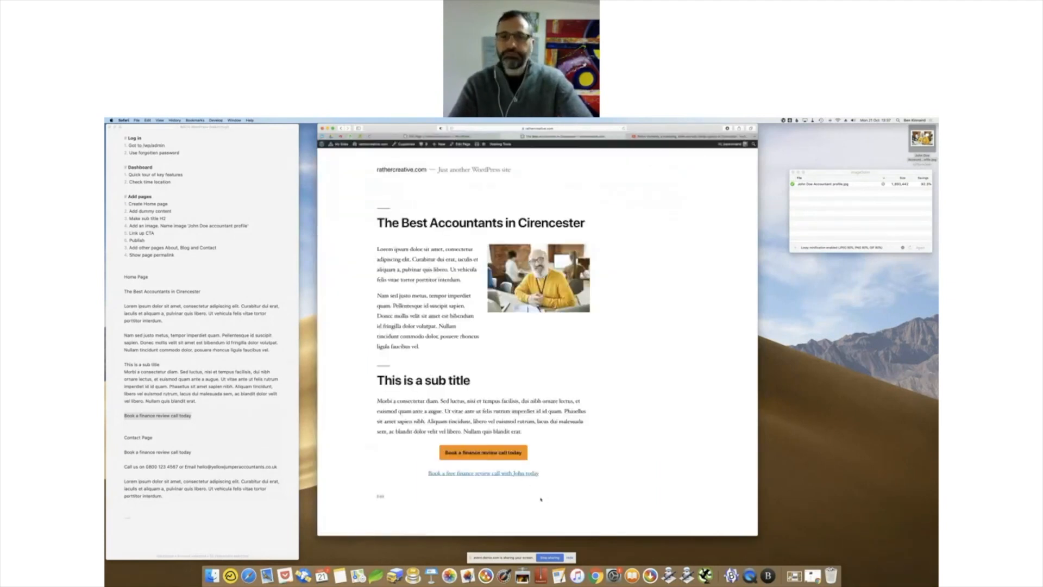
scroll(542, 499, down, 2)
click(487, 405)
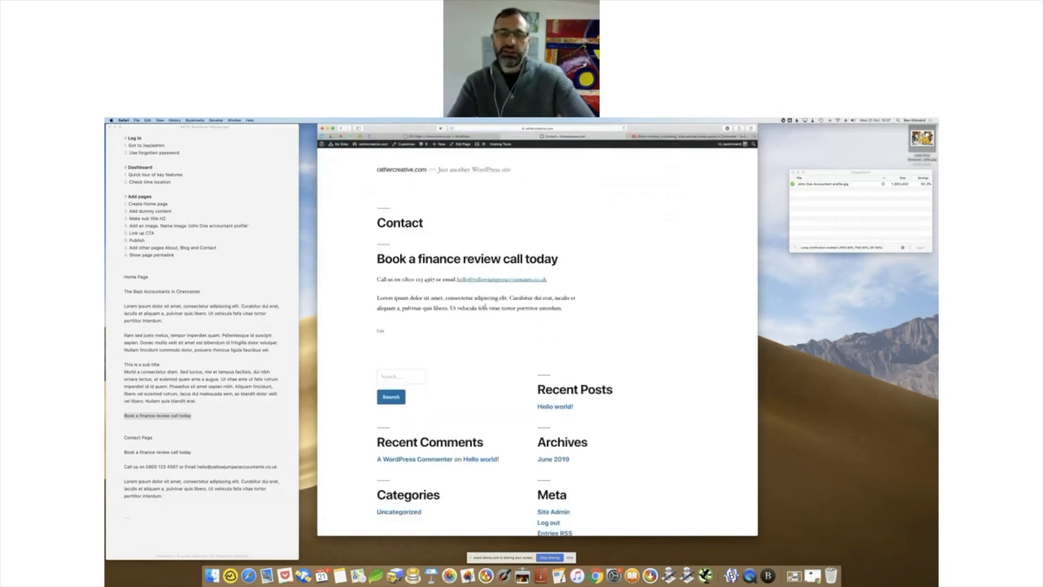
click(503, 136)
- Review the Customise, Add video and Add blog notes, and check the site title and tagline in the home page preview
click(211, 334)
scroll(211, 334, down, 5)
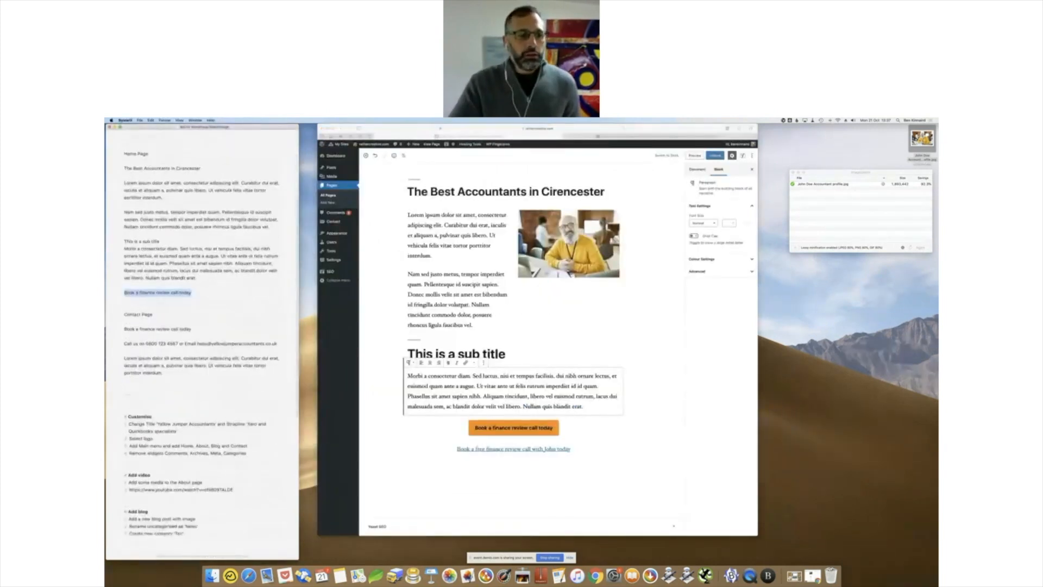
scroll(211, 366, down, 4)
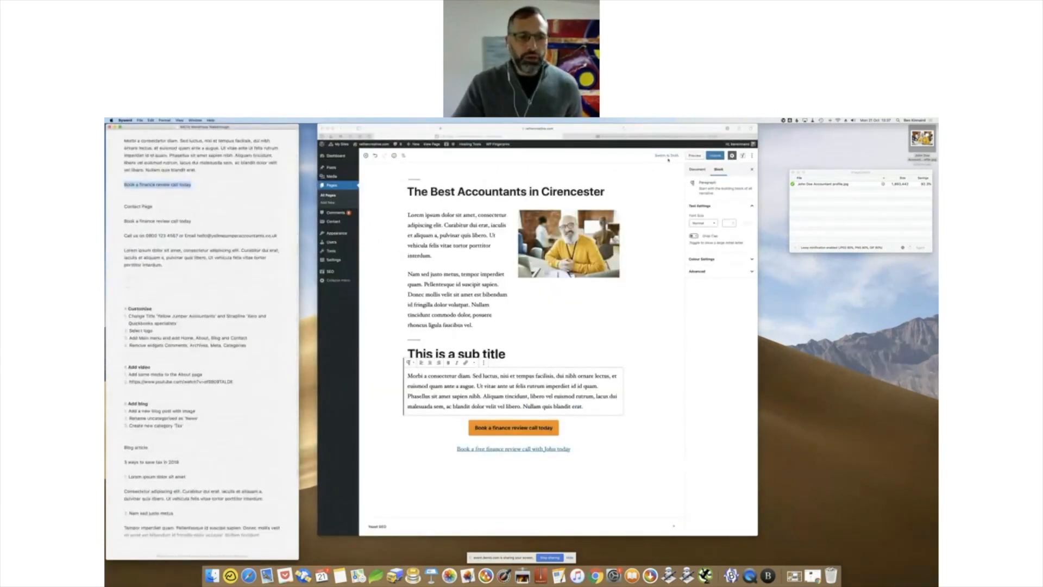
click(694, 156)
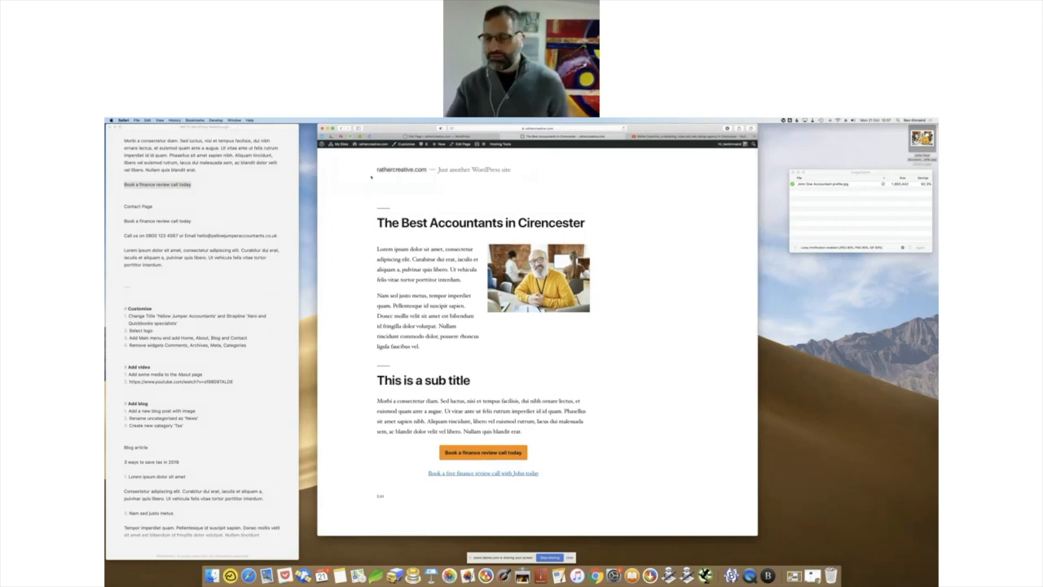
drag(437, 170, 533, 171)
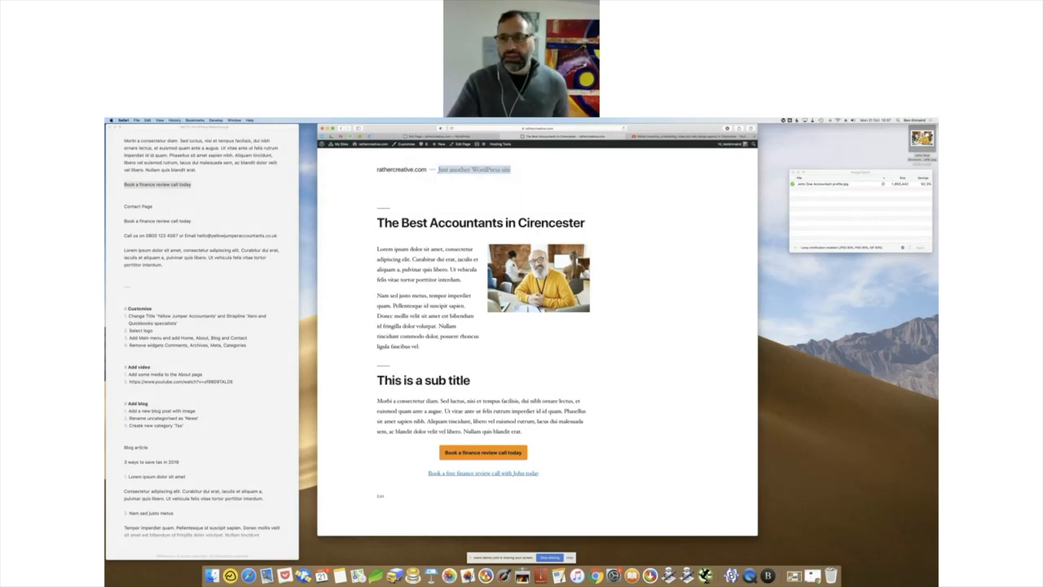
scroll(460, 373, down, 3)
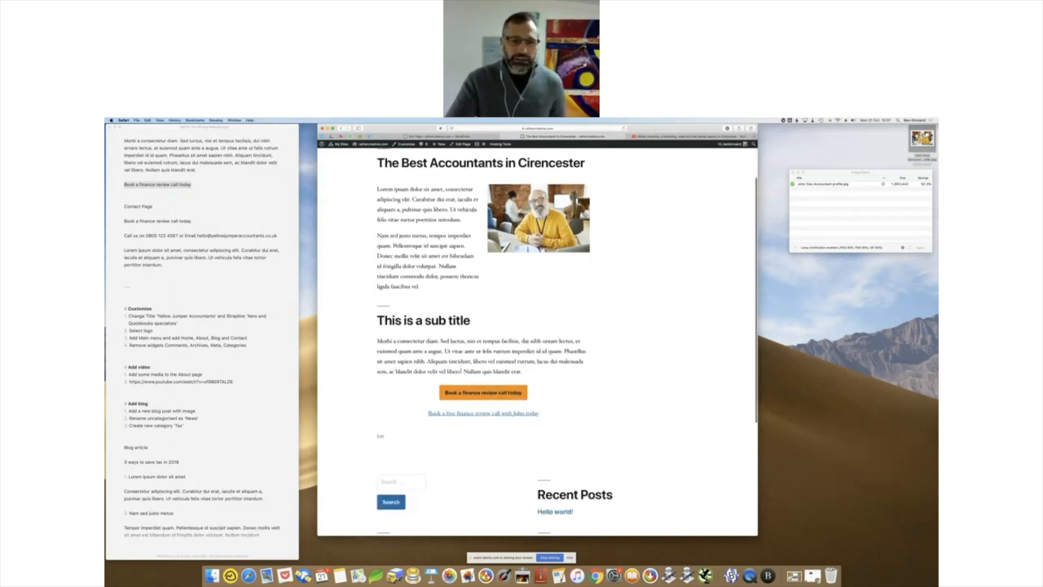
scroll(460, 373, up, 3)
click(463, 144)
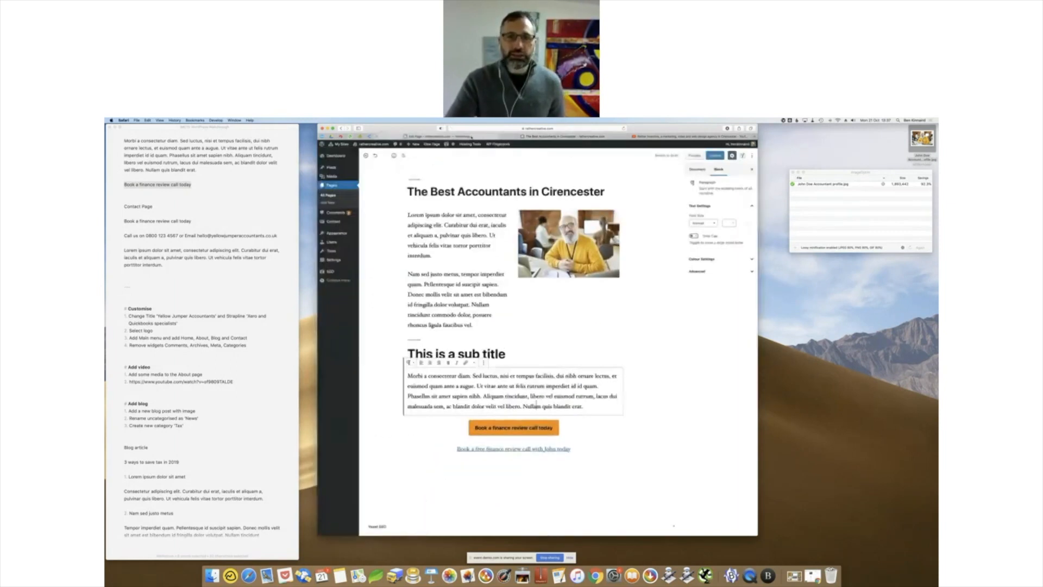
- Save the home page's pending changes and open the theme customiser
mouse_move(338, 236)
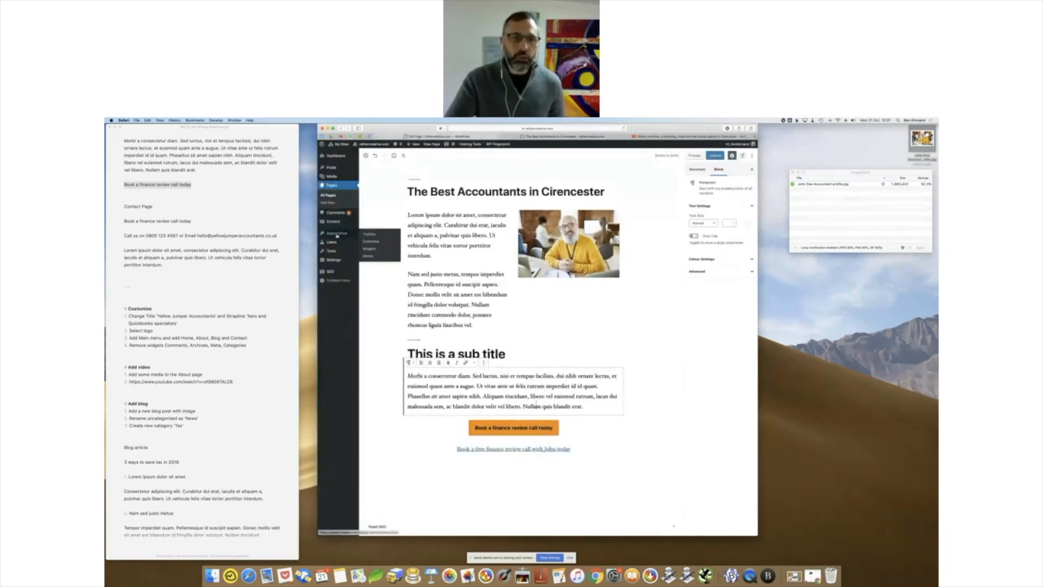
click(369, 243)
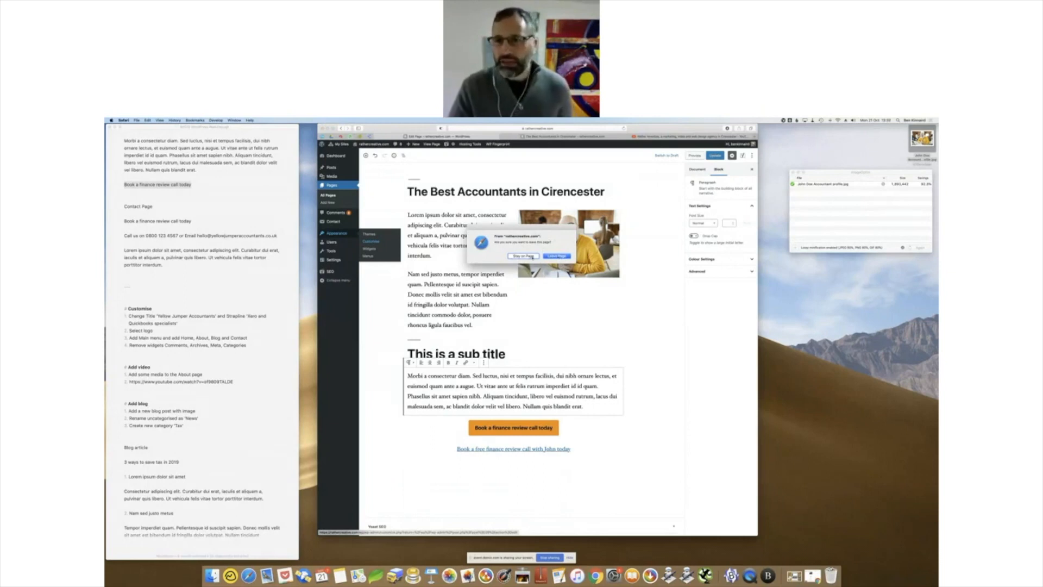
click(523, 256)
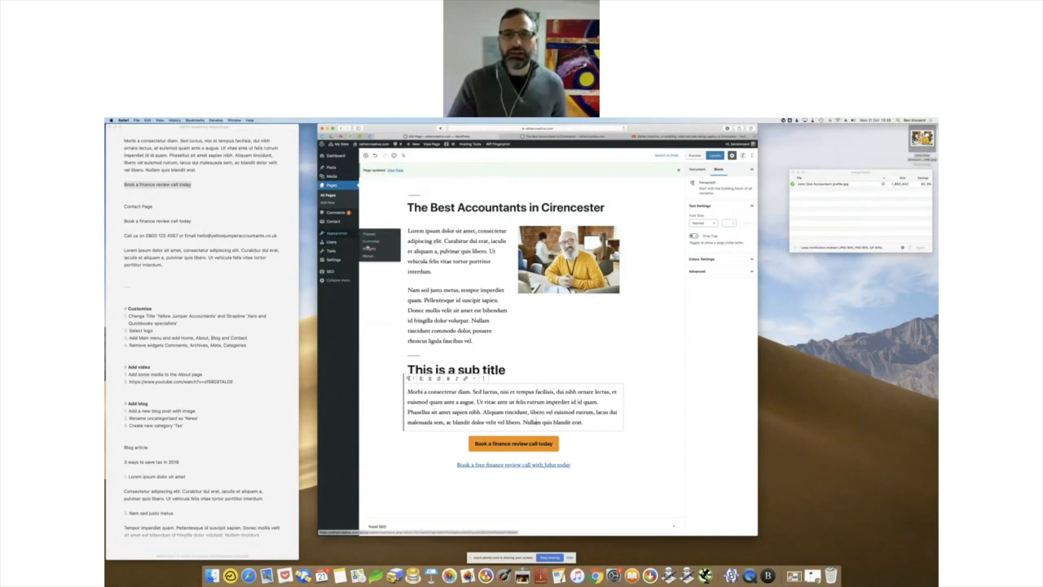
click(369, 242)
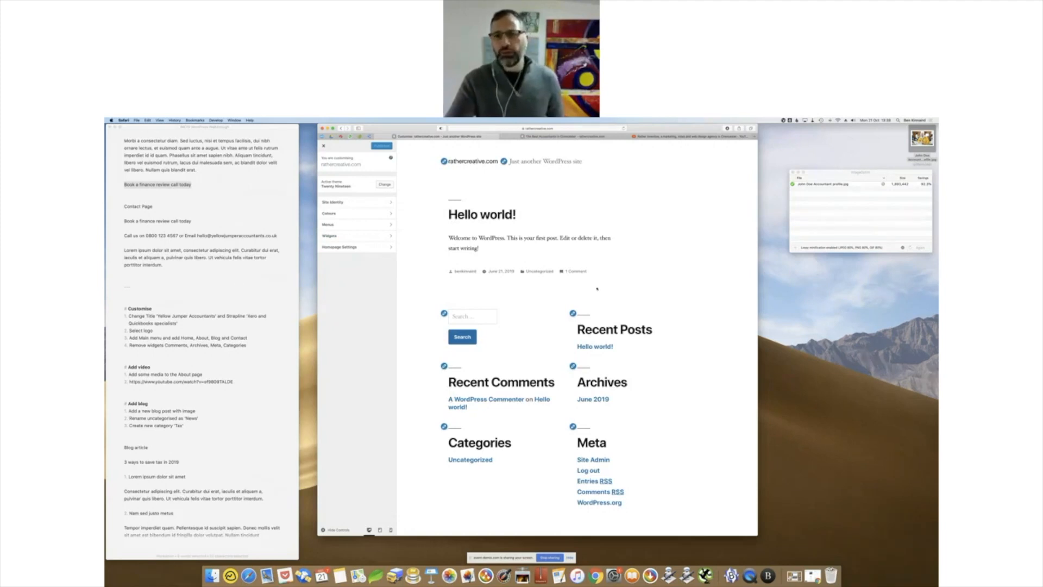
- Set the site title to "Yellow Jumper Accountants" in the site identity settings, copying the text from the notes
click(344, 202)
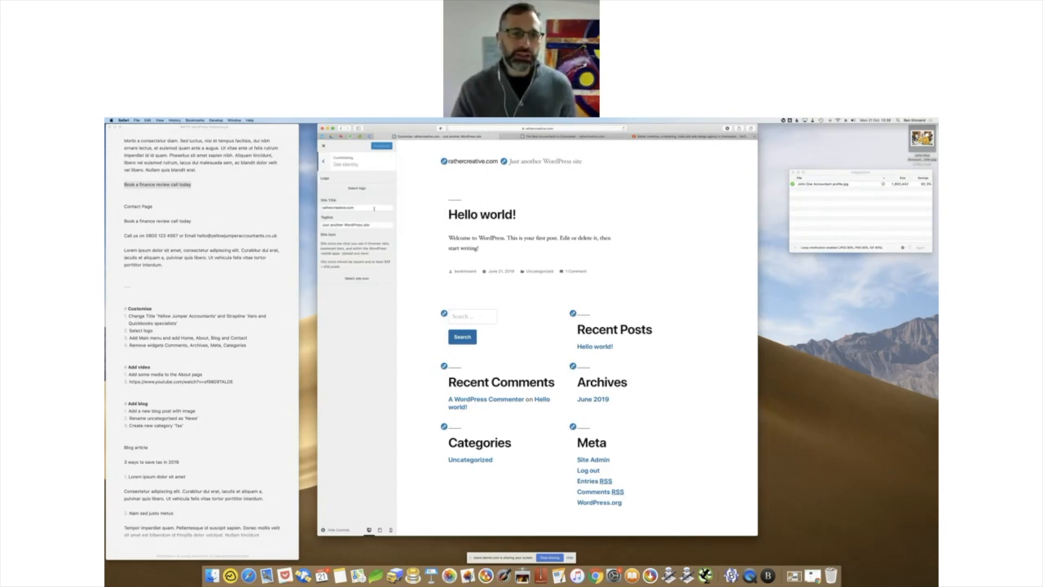
click(215, 316)
drag(216, 316, 158, 317)
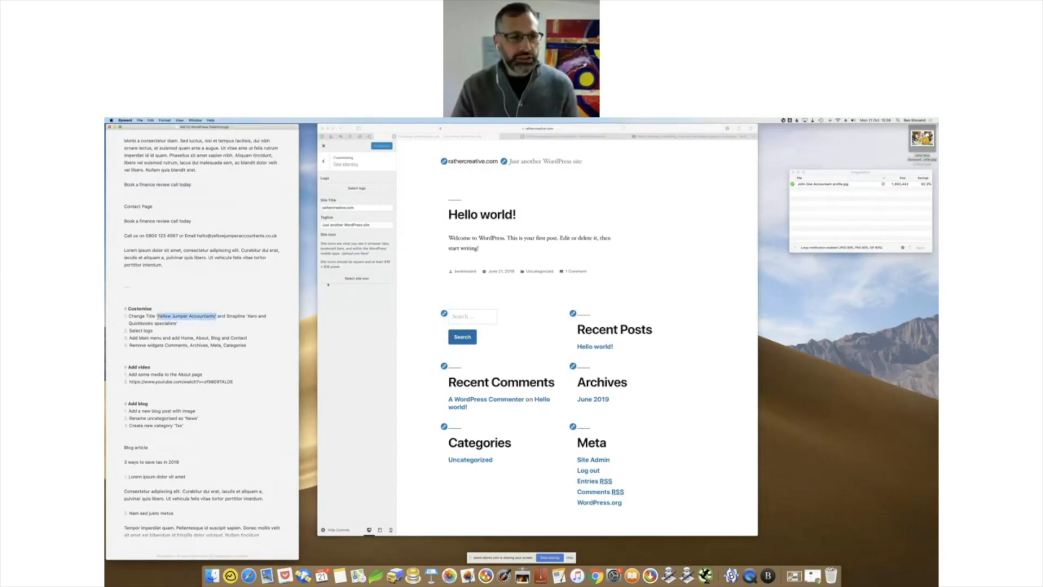
triple_click(358, 208)
text(Yellow Jumper Accountants')
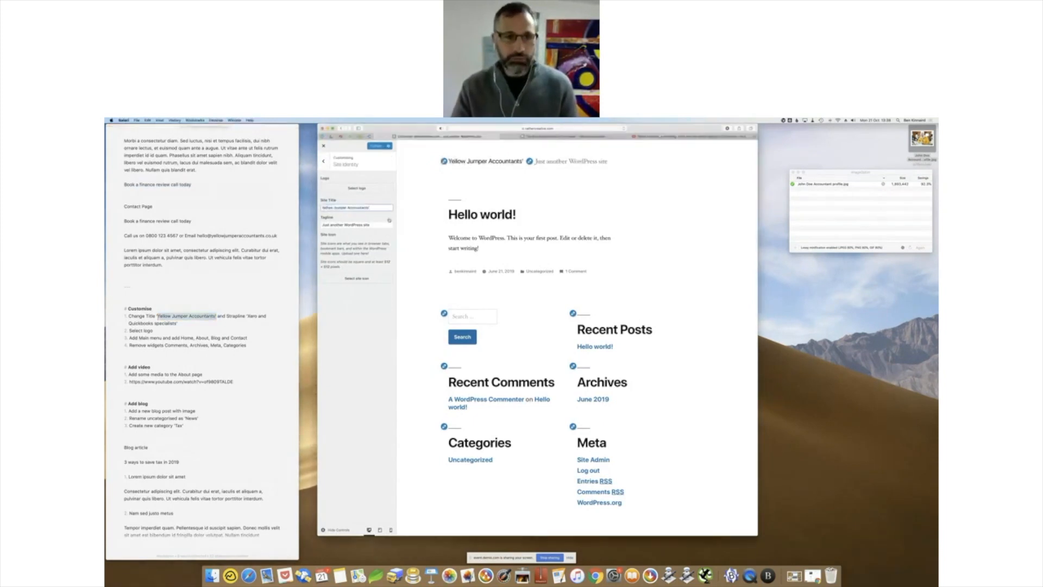
key(BackSpace)
- Set the tagline to "Xero and Quickbooks specialists" using the strapline text from the notes
click(226, 334)
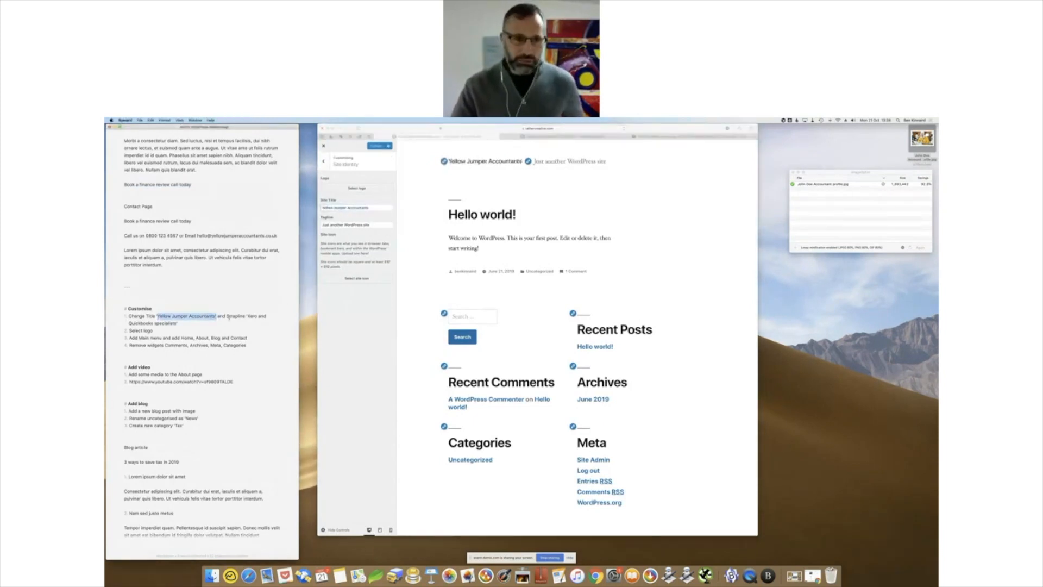
drag(247, 316, 179, 324)
key(super+c)
triple_click(329, 225)
key(super+v)
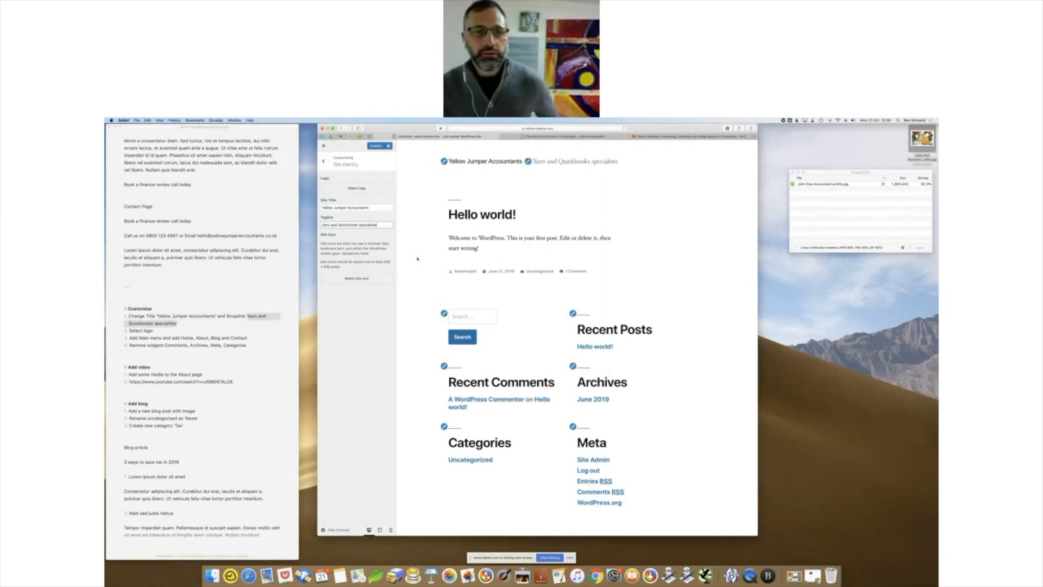
- Set the round placeholder LOGO image from the media library as the site logo, accepting the default crop
click(354, 189)
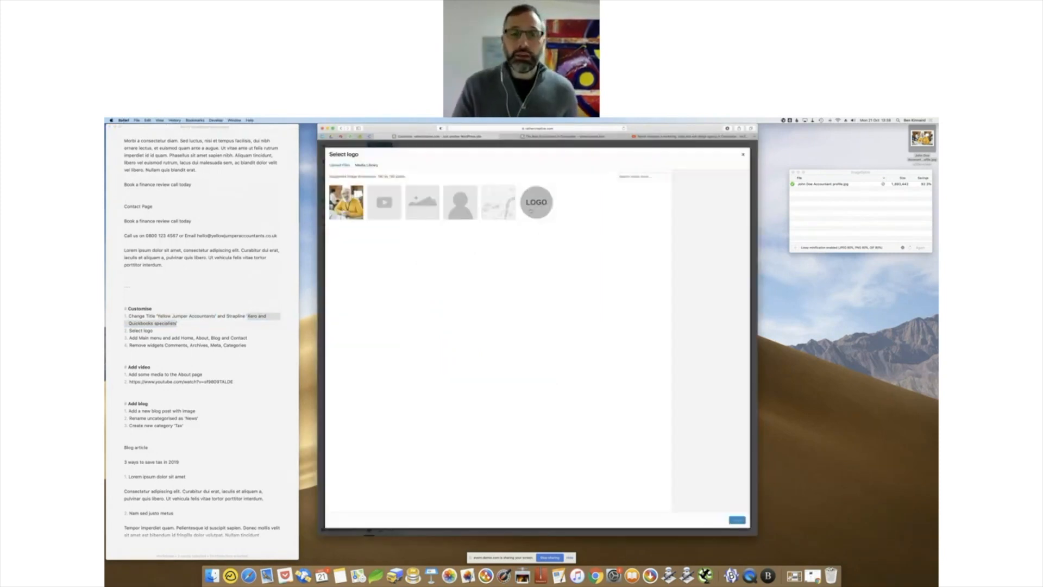
click(536, 207)
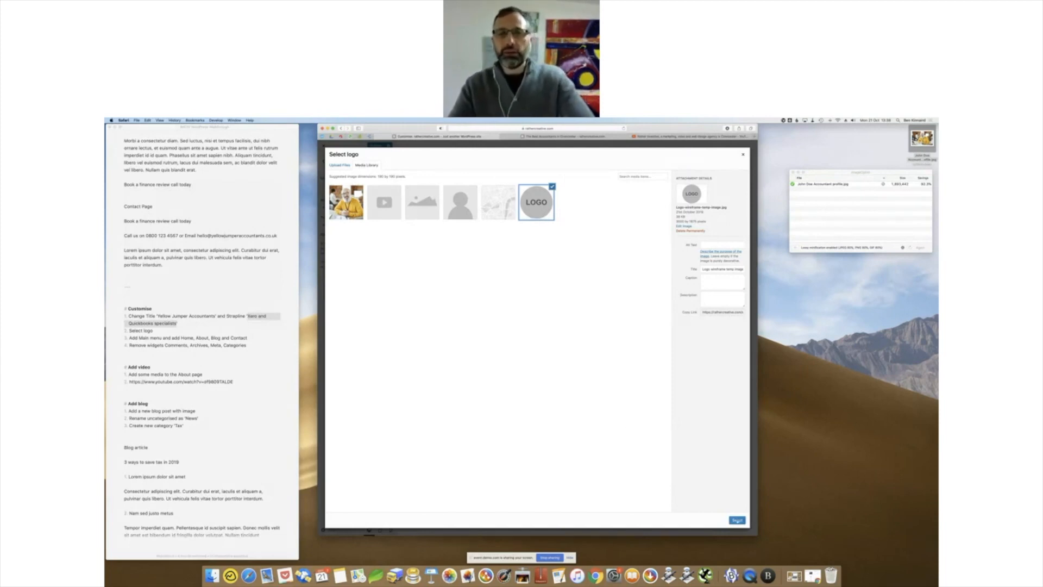
click(737, 521)
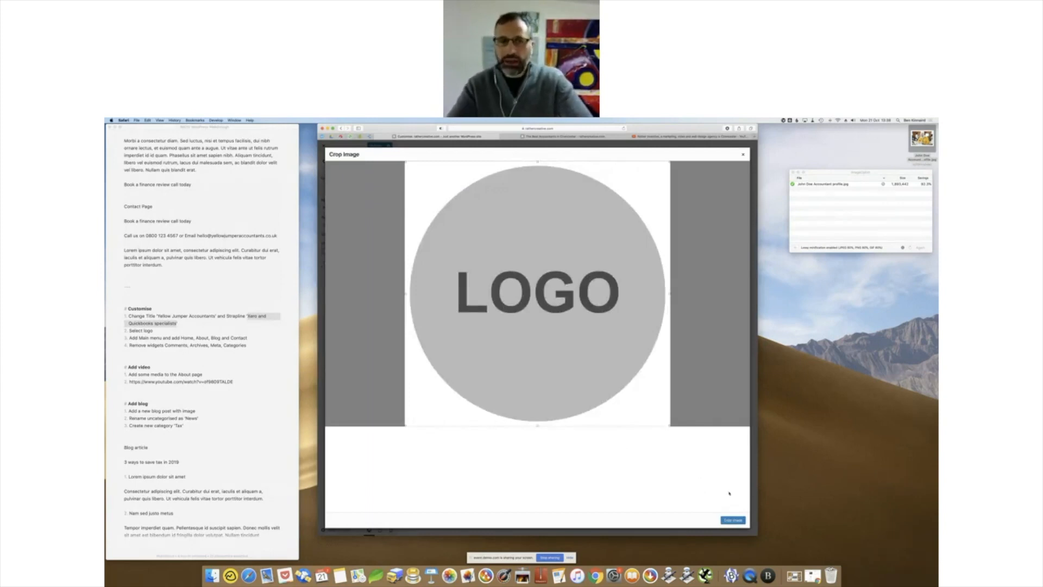
click(732, 521)
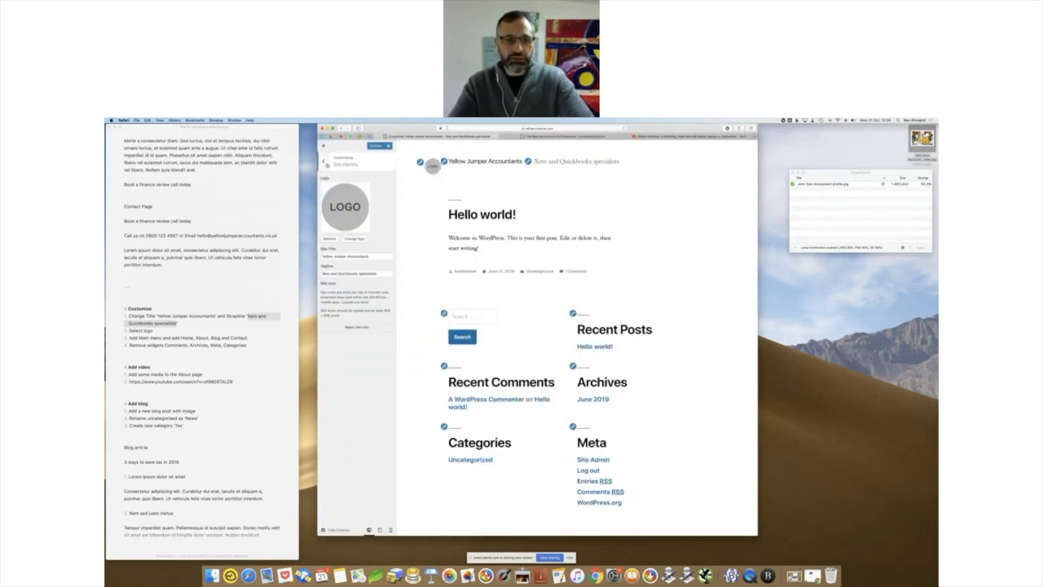
- Create a navigation menu named "Main" assigned to the Primary location
click(325, 162)
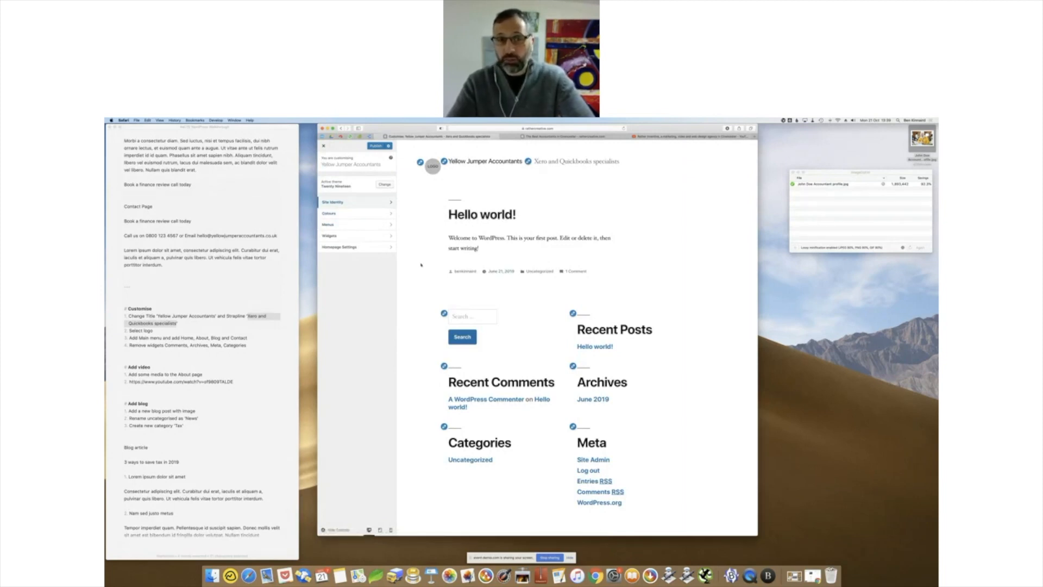
click(358, 224)
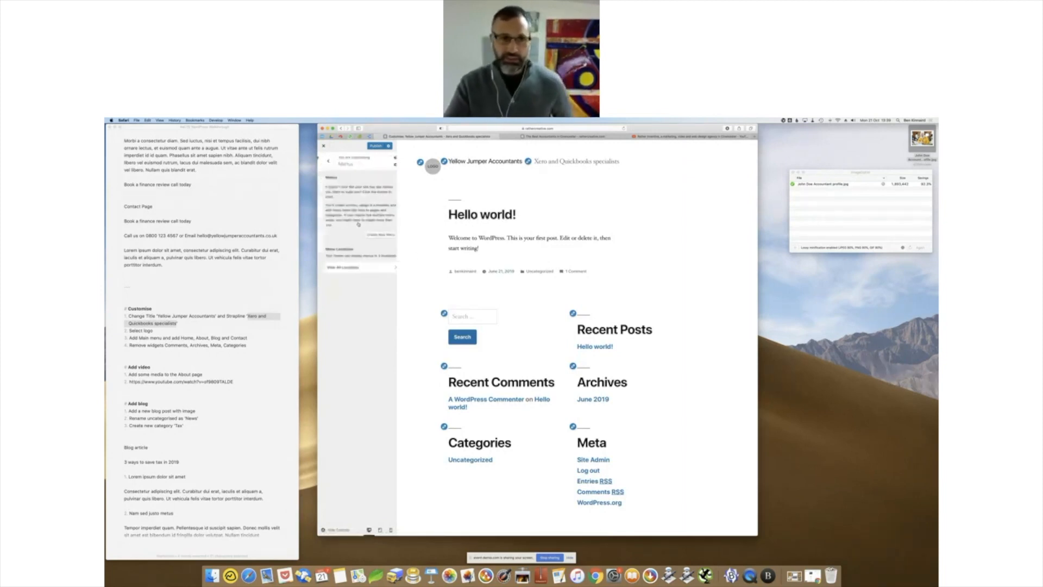
click(376, 234)
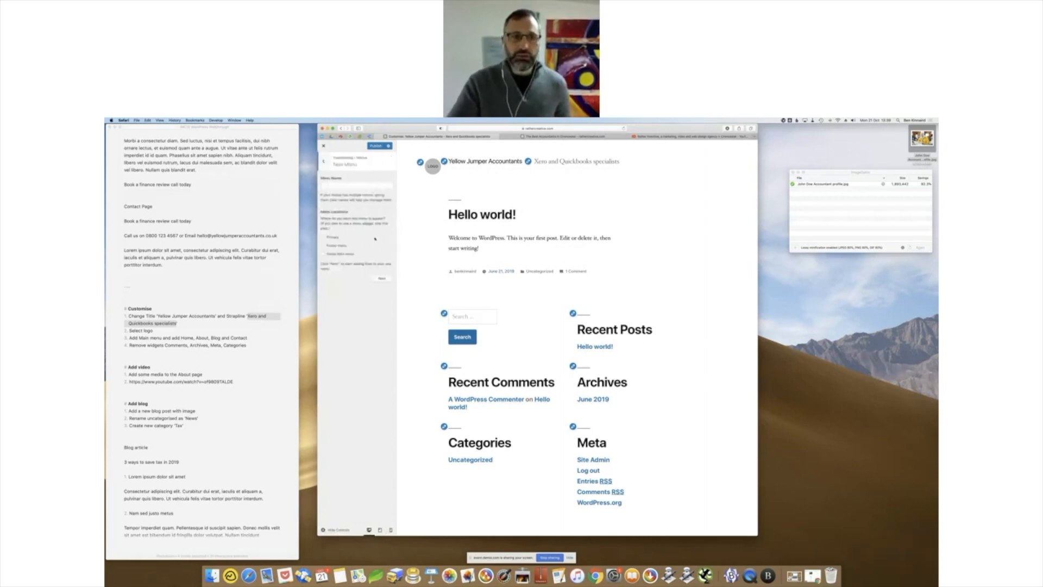
text(Main)
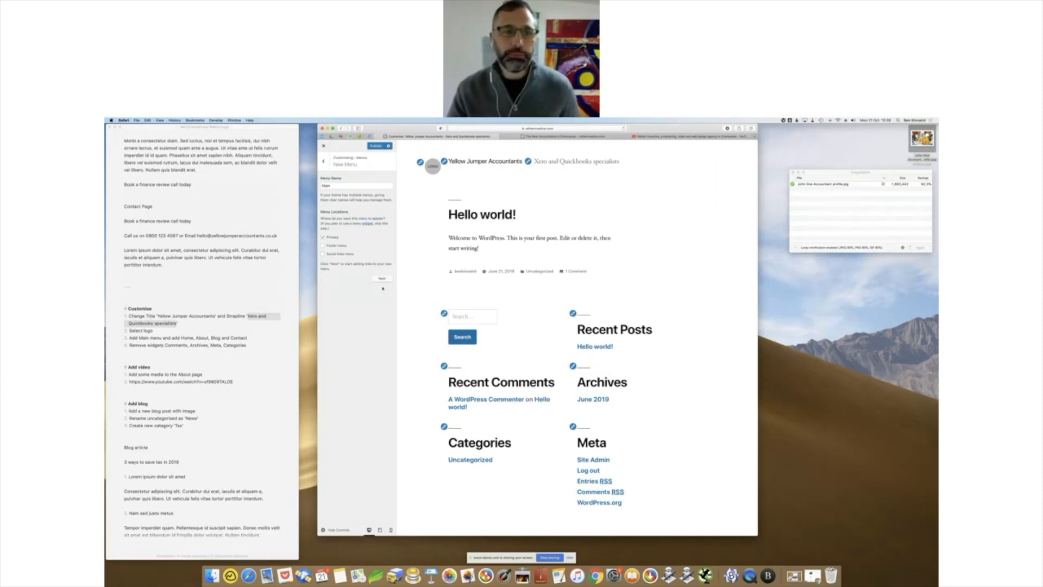
click(382, 279)
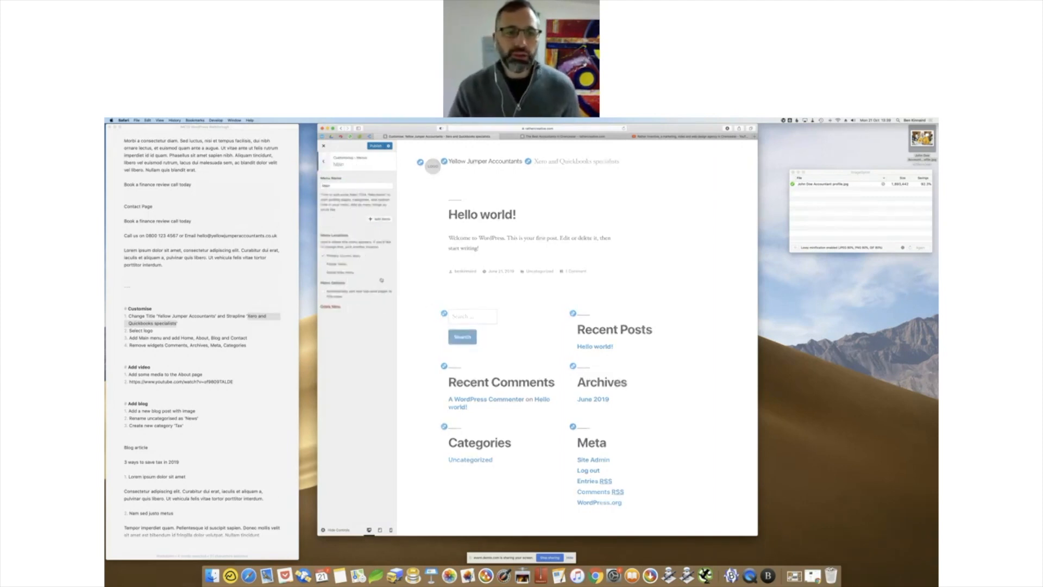
- Add the Home, About Us, Blog and Contact pages, in that order, to the Main menu
click(379, 220)
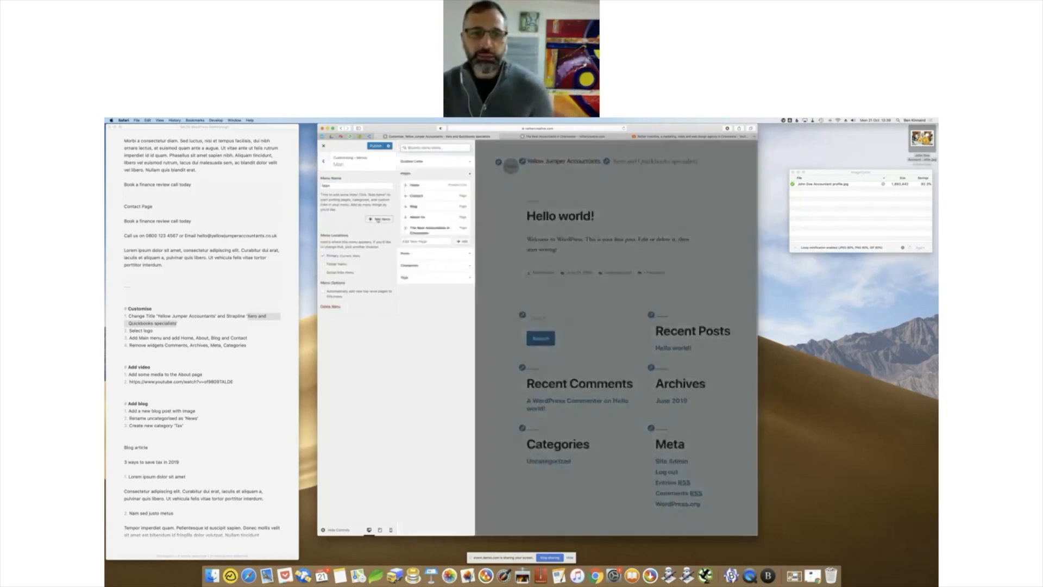
click(407, 186)
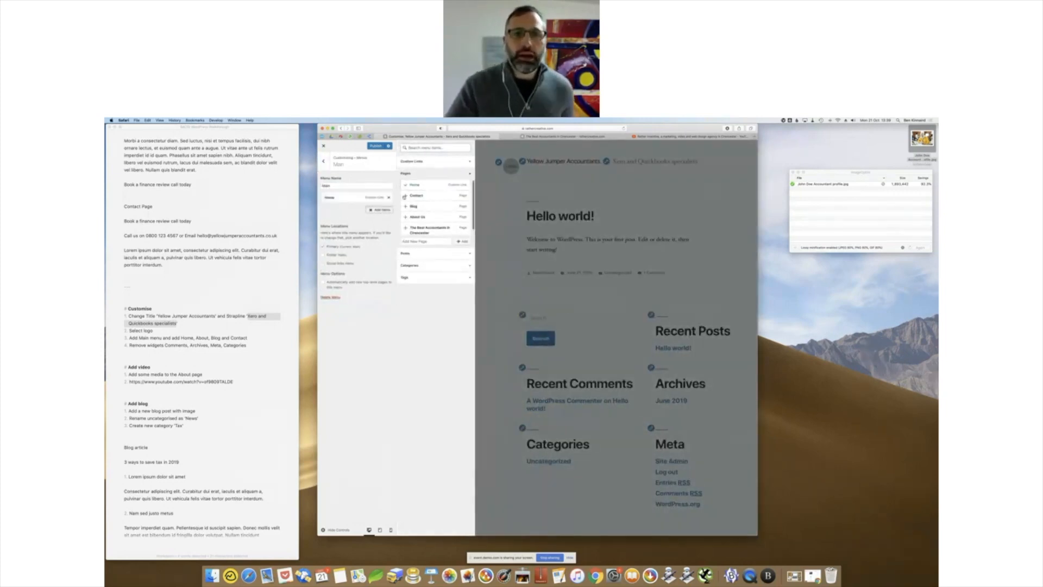
click(406, 217)
click(405, 206)
click(406, 194)
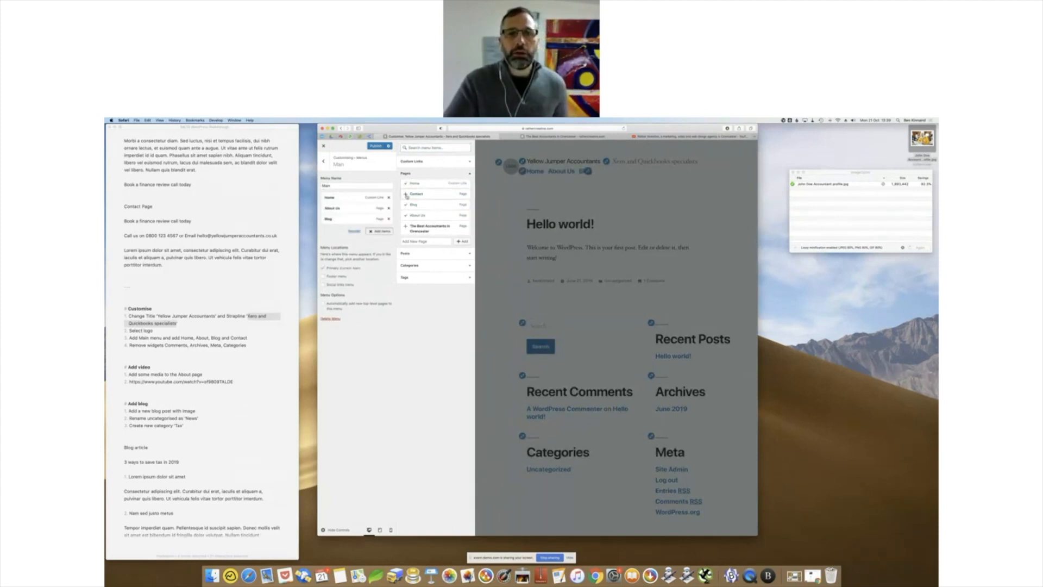